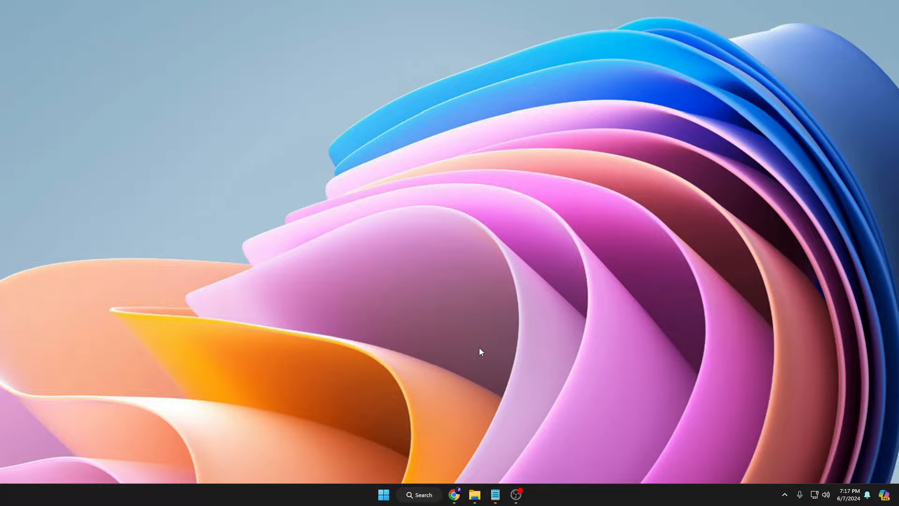
# Search Google in Chrome for 'windows 11 iso download'
pyautogui.moveTo(455, 494)
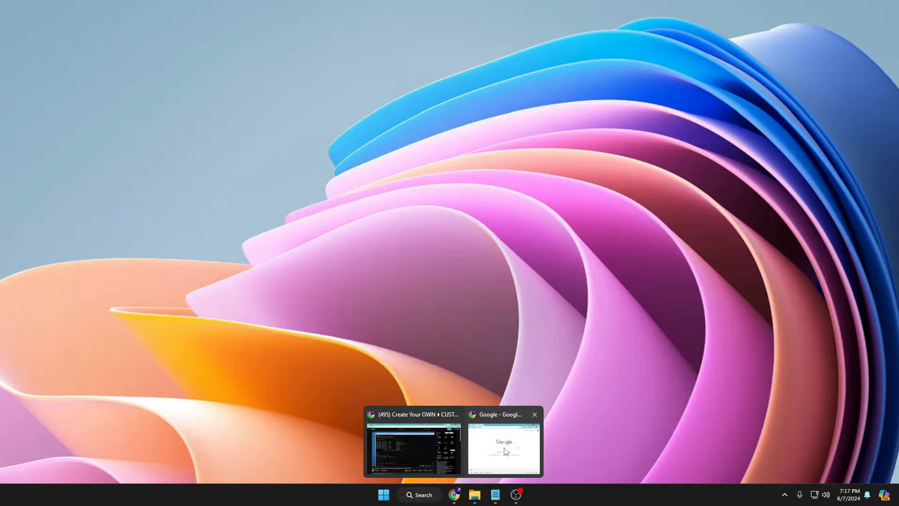
pyautogui.click(506, 449)
pyautogui.moveTo(482, 75); pyautogui.dragTo(391, 58)
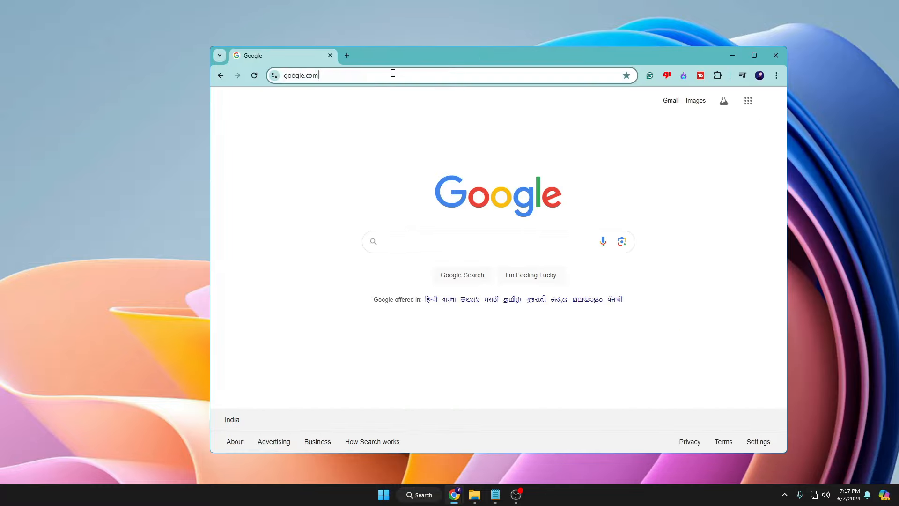
pyautogui.click(393, 74)
pyautogui.write('windows')
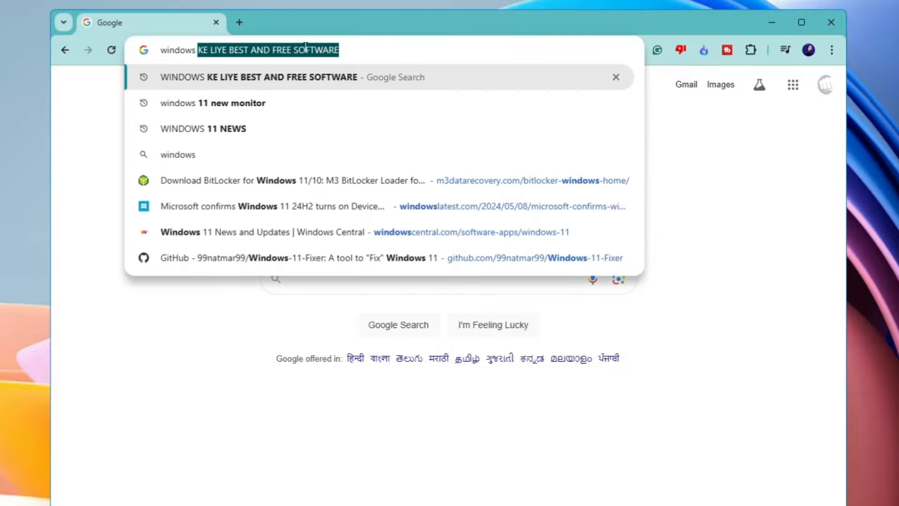
pyautogui.write(' 11 iso download')
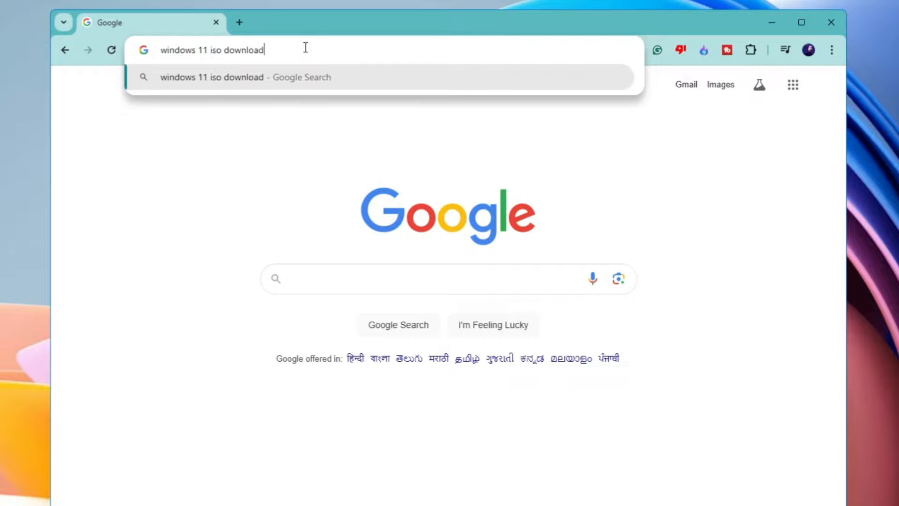
pyautogui.press('Return')
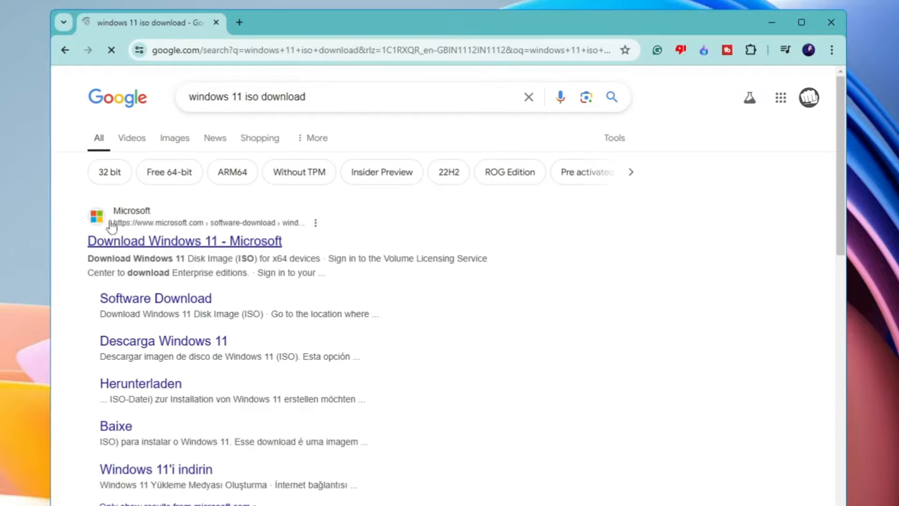
# On Microsoft's Download Windows 11 page, request the multi-edition ISO for x64 devices
pyautogui.click(166, 245)
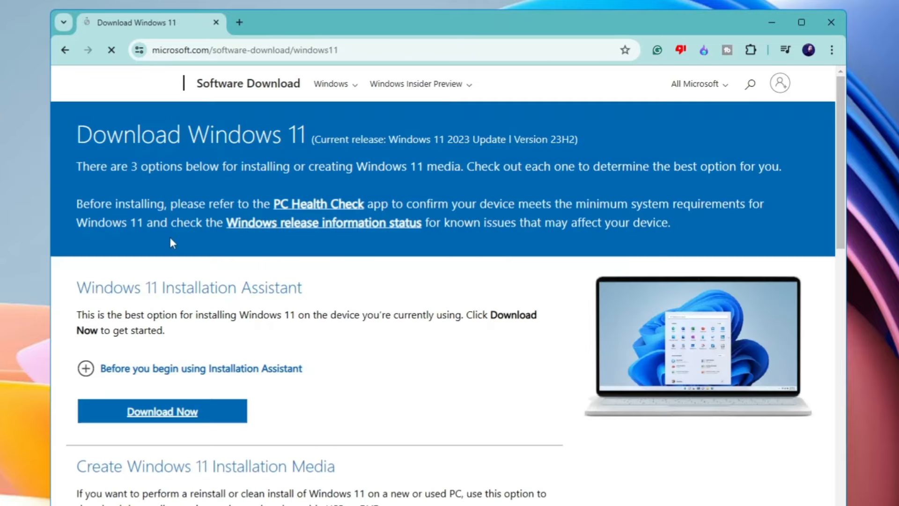
pyautogui.scroll(-8, 170, 239)
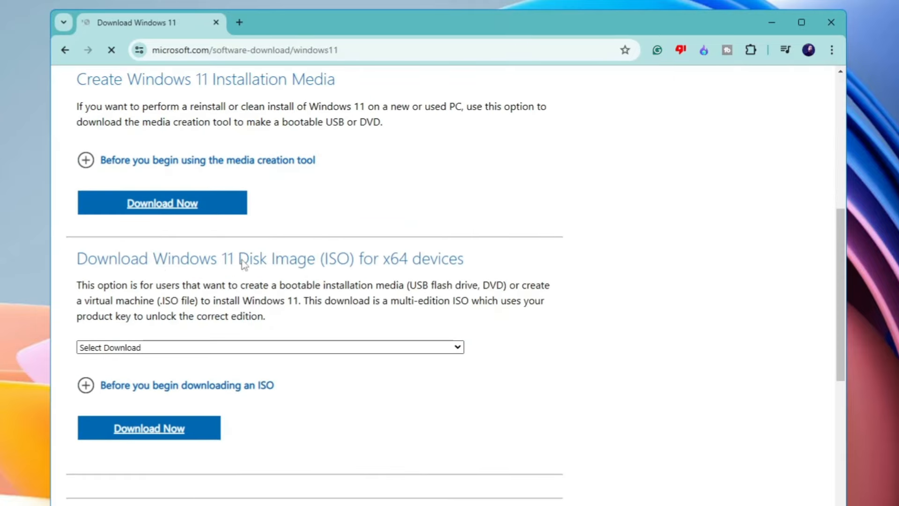
pyautogui.click(235, 347)
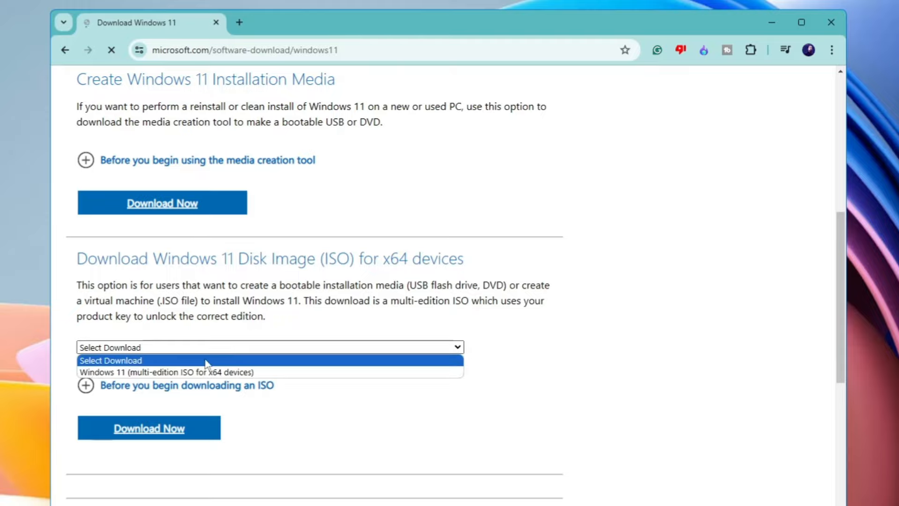
pyautogui.click(178, 374)
pyautogui.click(169, 435)
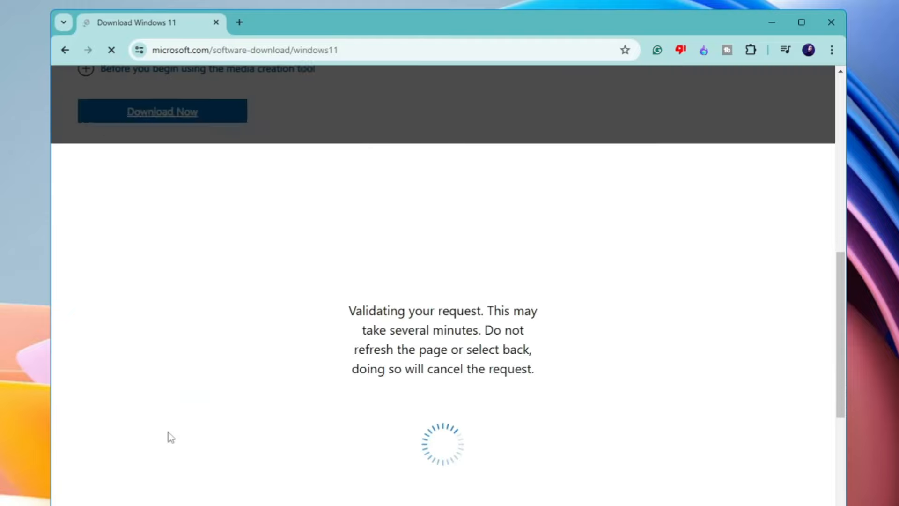
# Choose English (United States), start the 64-bit ISO download, and open a blank tab
pyautogui.click(170, 304)
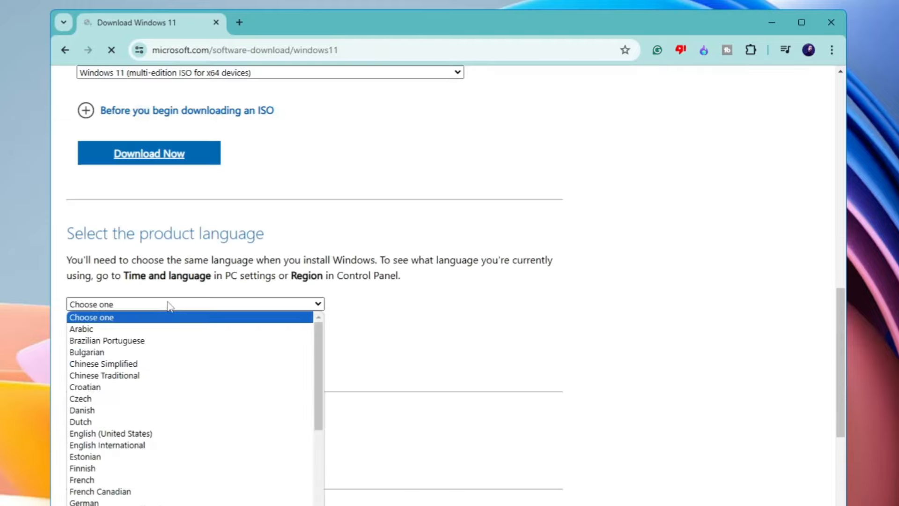
pyautogui.click(130, 421)
pyautogui.click(130, 367)
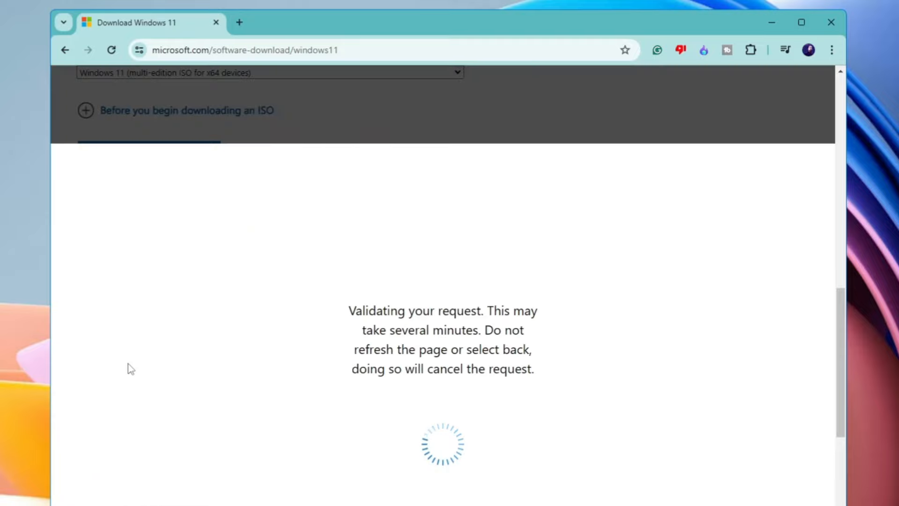
pyautogui.click(164, 142)
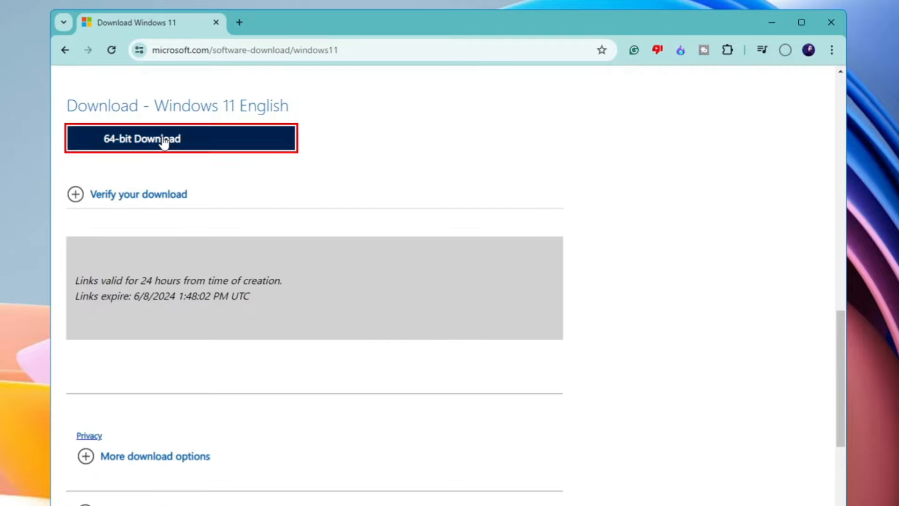
pyautogui.click(785, 50)
pyautogui.moveTo(654, 113)
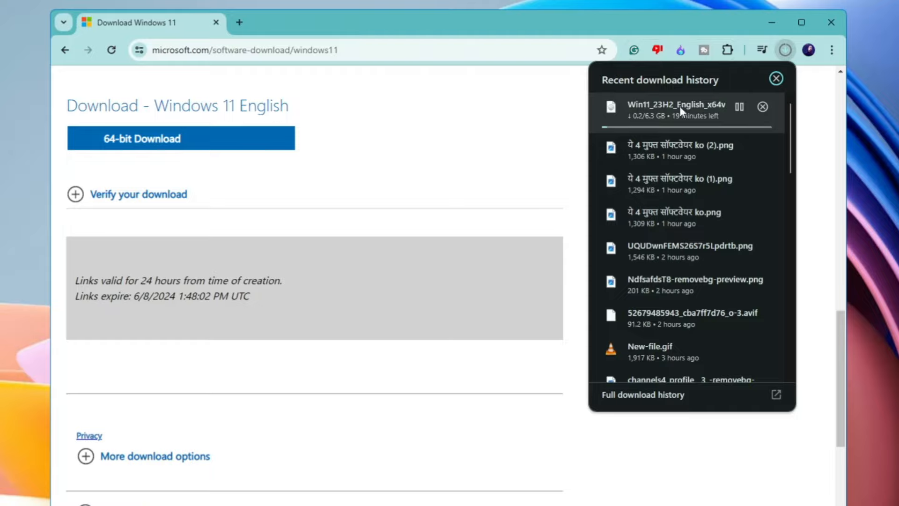
pyautogui.click(239, 23)
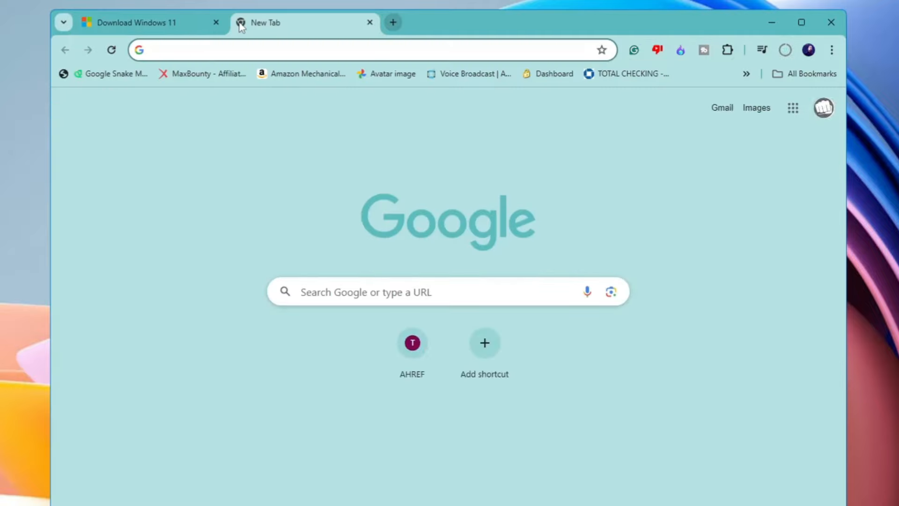
# Search FileHippo for vmware and open the VMware Workstation Player page
pyautogui.write('filehippo.com')
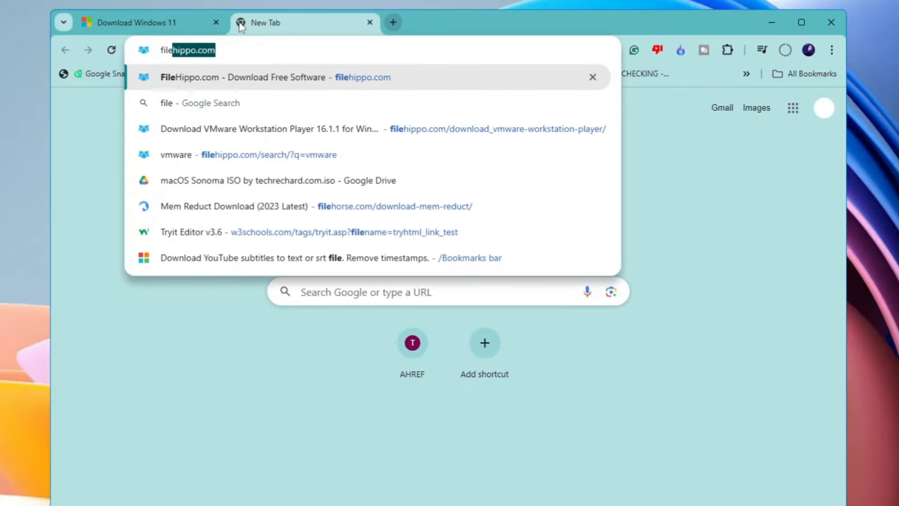
pyautogui.press('Return')
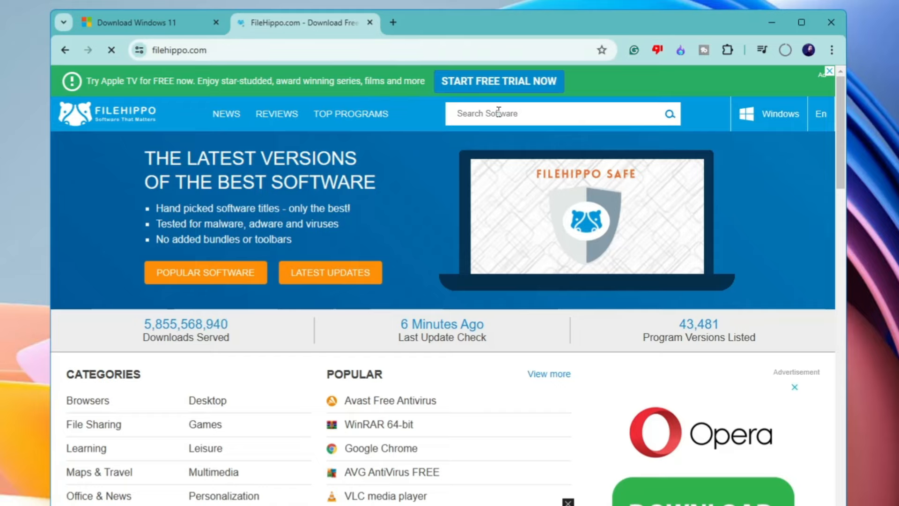
pyautogui.write('vmmw')
pyautogui.press('BackSpace')
pyautogui.press('BackSpace')
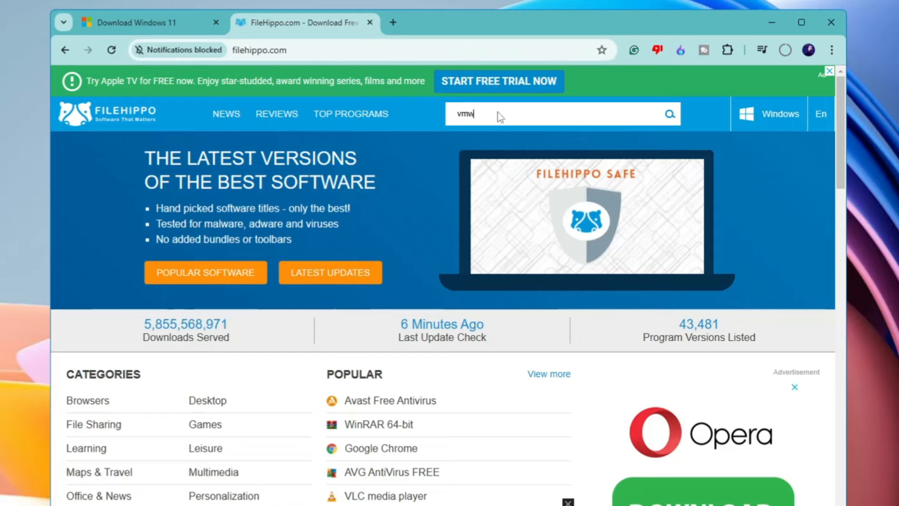
pyautogui.write('ware')
pyautogui.press('Return')
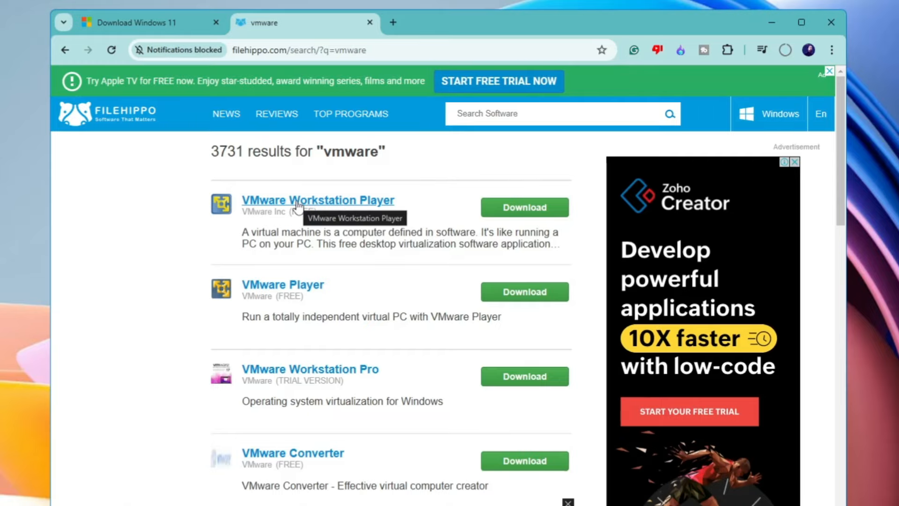
pyautogui.click(360, 205)
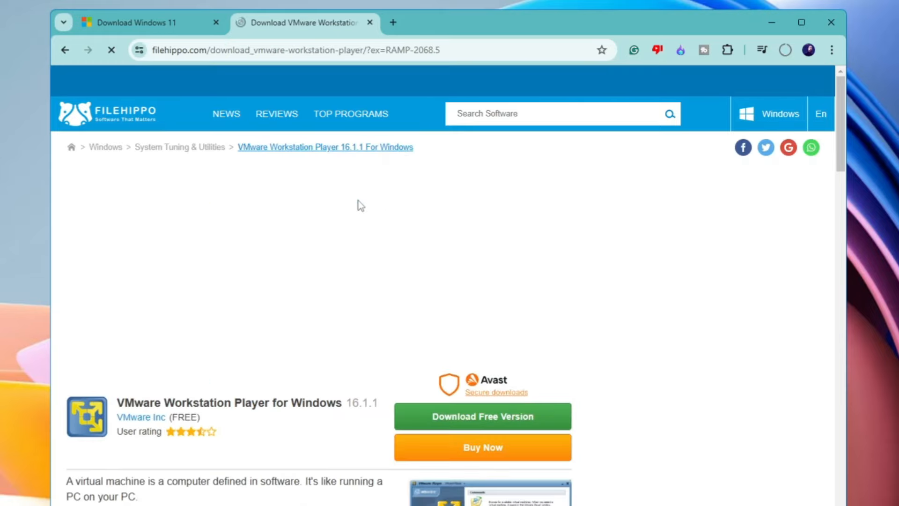
pyautogui.scroll(-4, 358, 202)
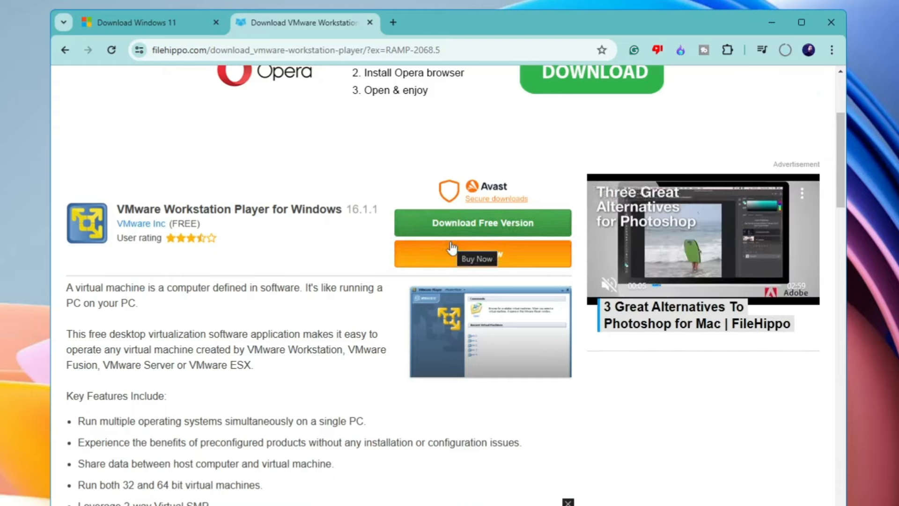
# In a new tab, Google 'vmware download' and download Workstation Player from VMware's page
pyautogui.click(393, 22)
pyautogui.write('vmware')
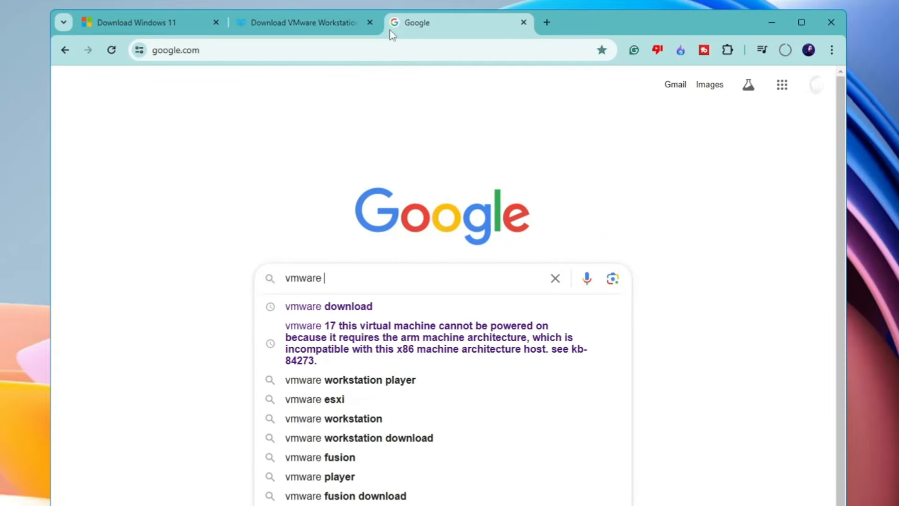
pyautogui.press('Down')
pyautogui.press('Return')
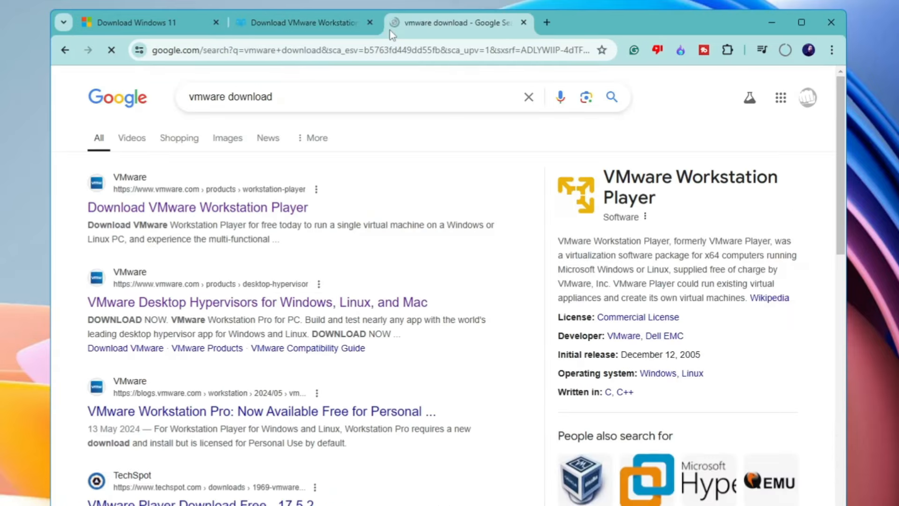
pyautogui.click(181, 206)
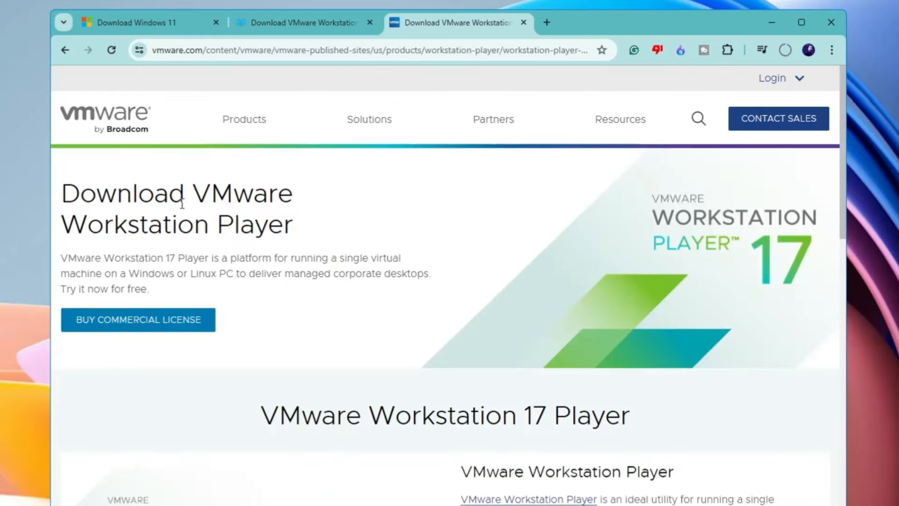
pyautogui.scroll(-10, 127, 304)
pyautogui.click(127, 304)
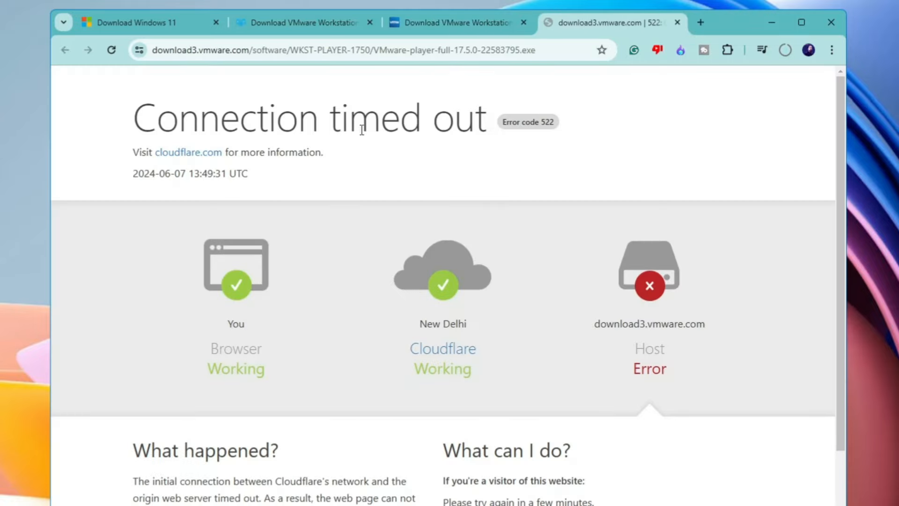
# Close the timed-out VMware download tab and return to FileHippo's Workstation Player page
pyautogui.click(677, 22)
pyautogui.click(267, 24)
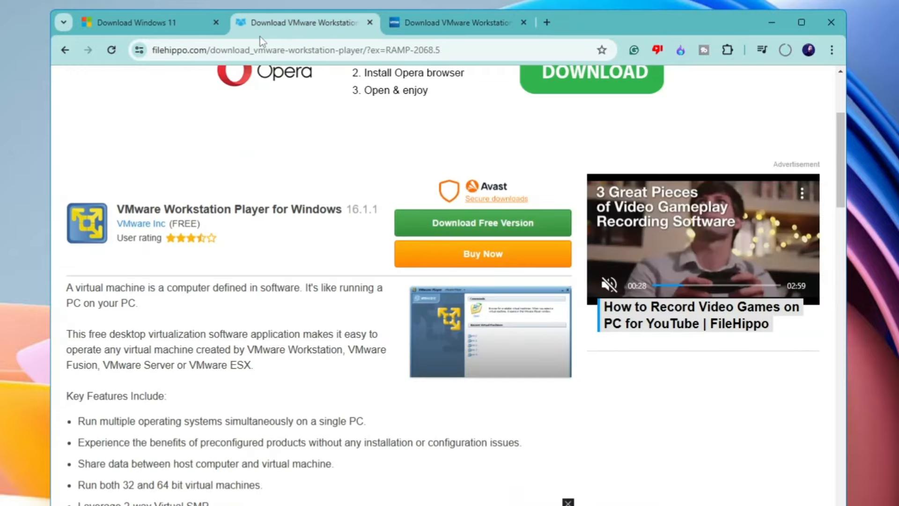
pyautogui.scroll(4, 276, 182)
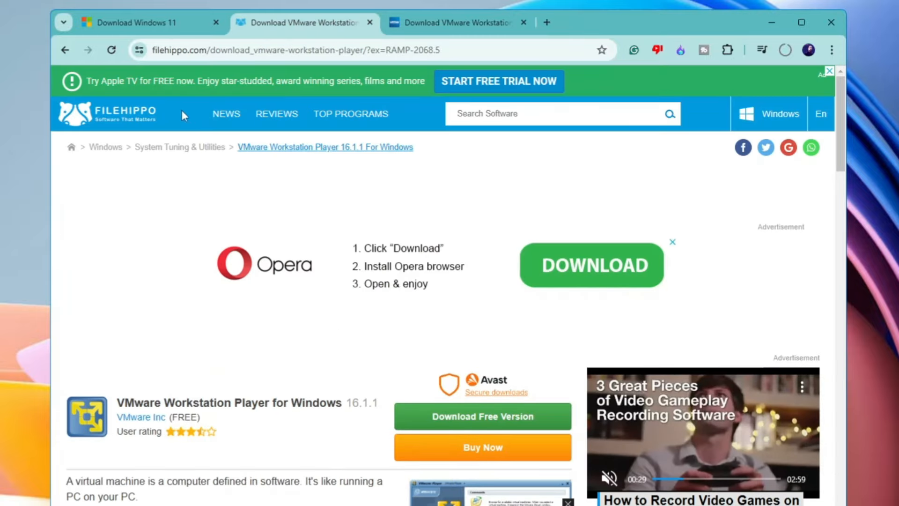
pyautogui.scroll(-3, 202, 272)
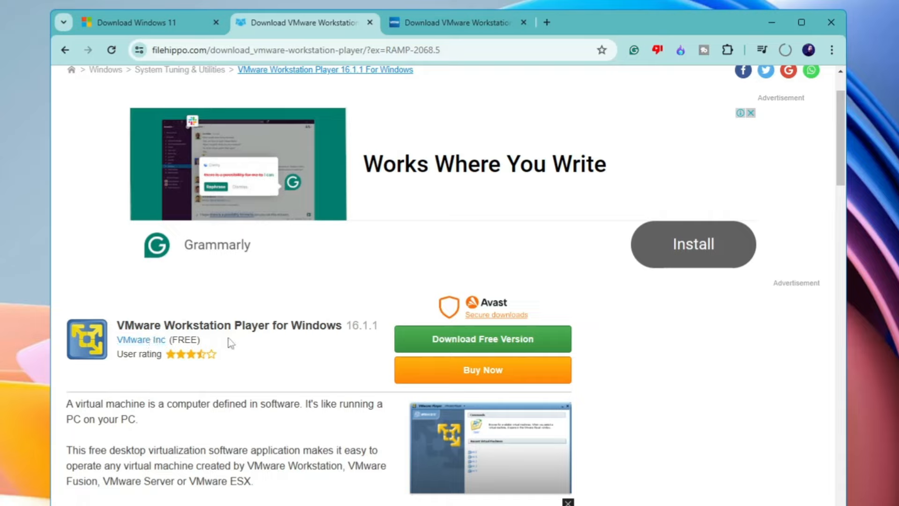
# Check the Windows 11 ISO download, browse the ISOs on drive E:, then minimize Explorer
pyautogui.click(785, 50)
pyautogui.moveTo(668, 118)
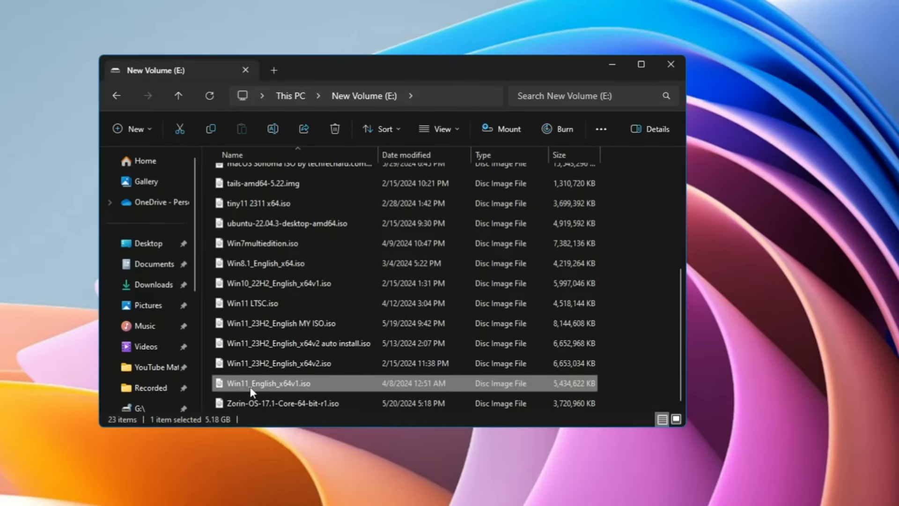
pyautogui.moveTo(259, 390)
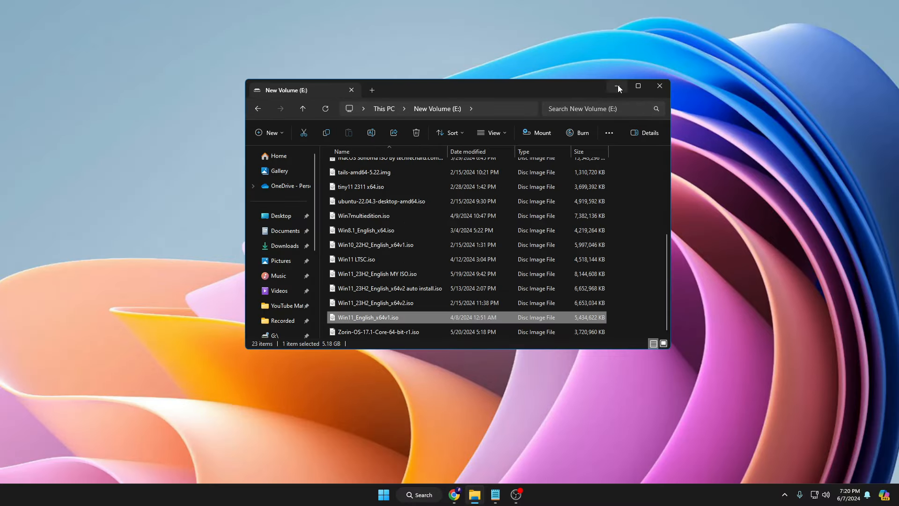
pyautogui.click(612, 64)
# Launch VMware Workstation 17 Player from Windows Search using 'vmw'
pyautogui.click(430, 498)
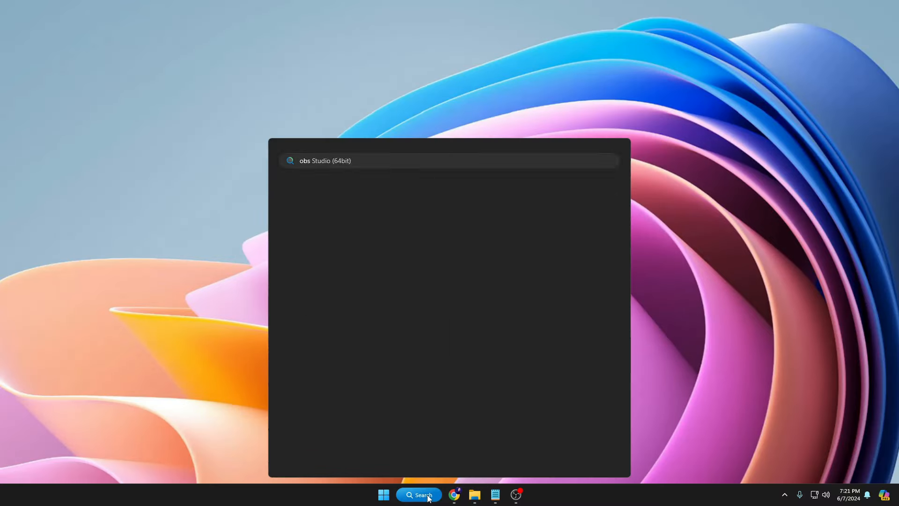
pyautogui.write('vmwar')
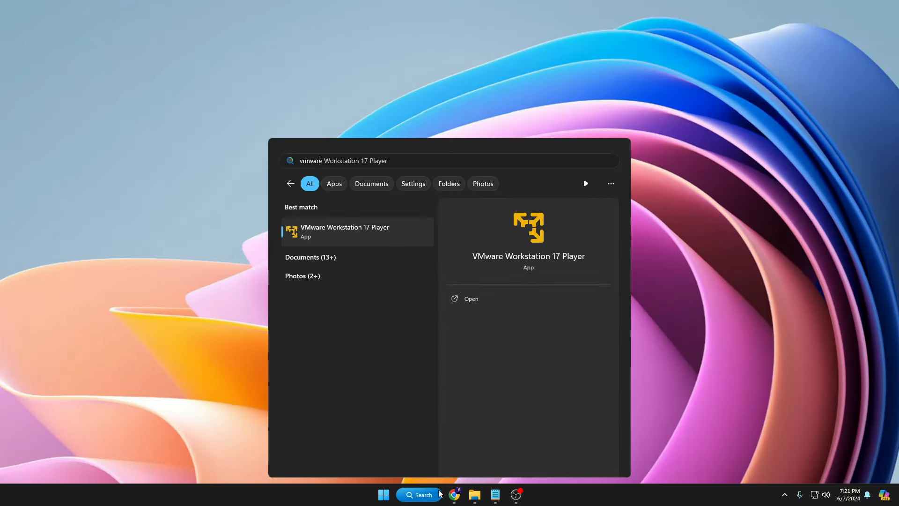
pyautogui.press('Return')
pyautogui.moveTo(257, 48); pyautogui.dragTo(412, 95)
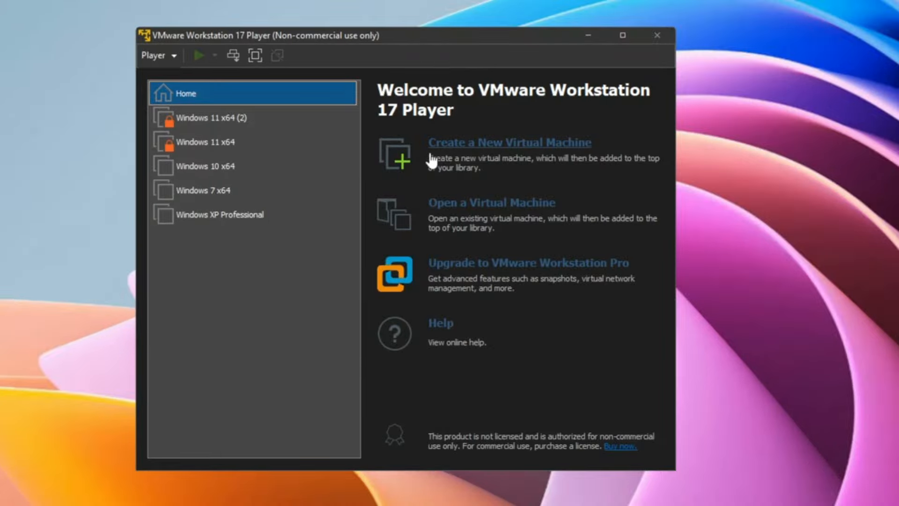
# Start a new virtual machine from Win11_English_x64v1.iso and advance to the naming page
pyautogui.click(465, 147)
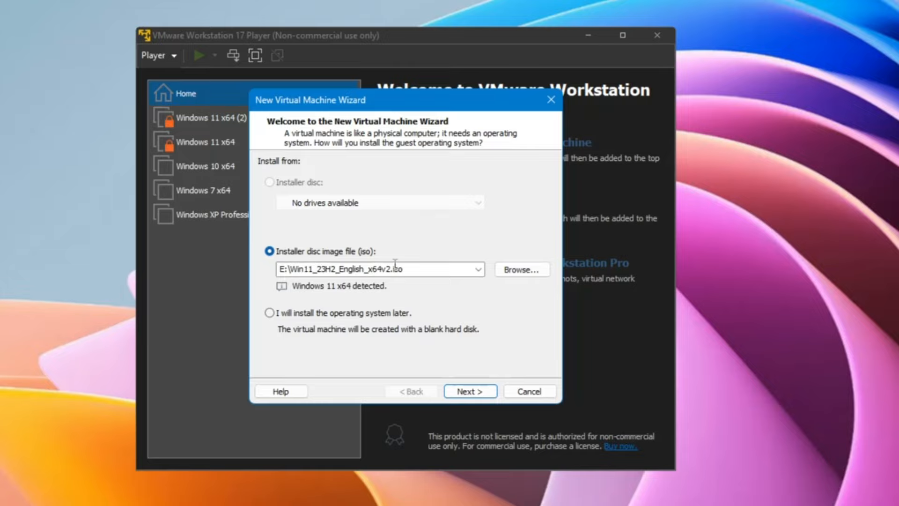
pyautogui.click(534, 270)
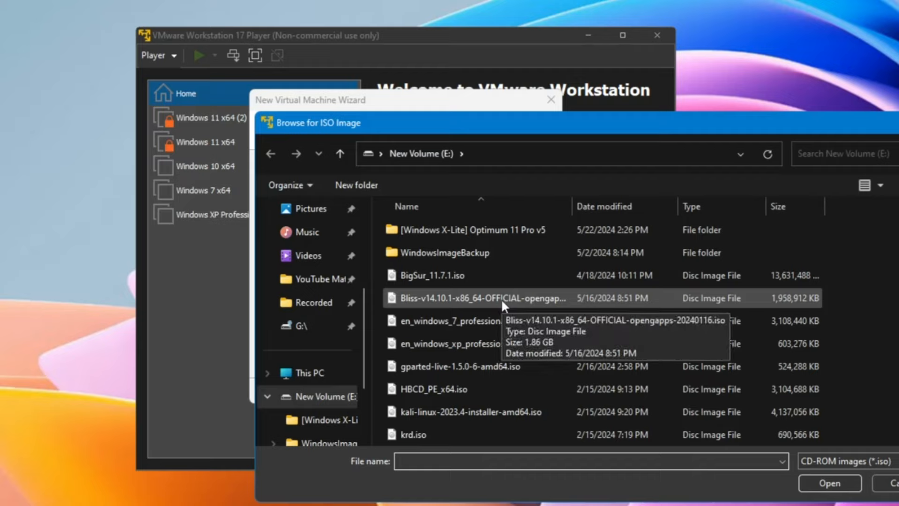
pyautogui.scroll(-5, 501, 304)
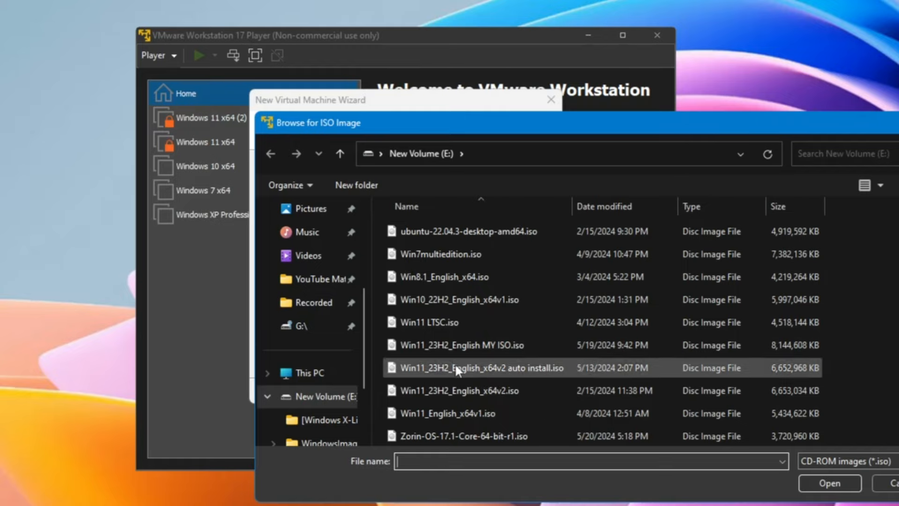
pyautogui.click(457, 412)
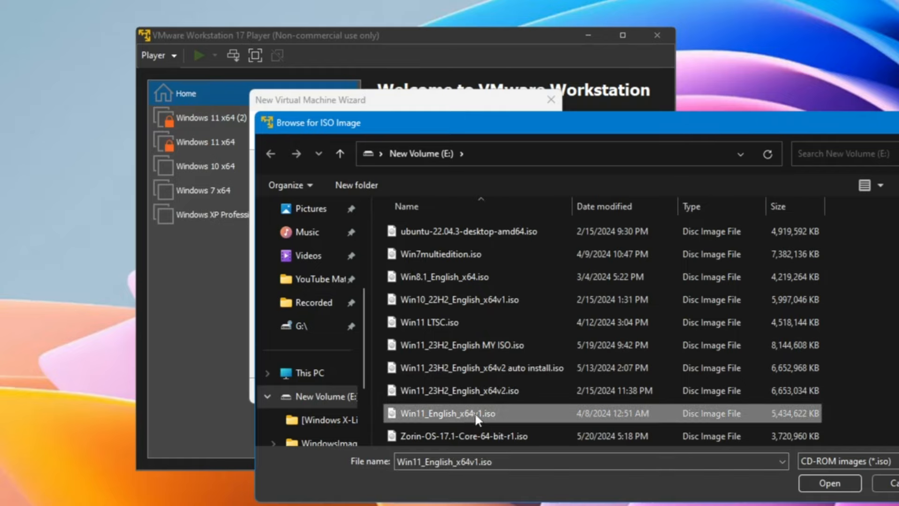
pyautogui.click(818, 481)
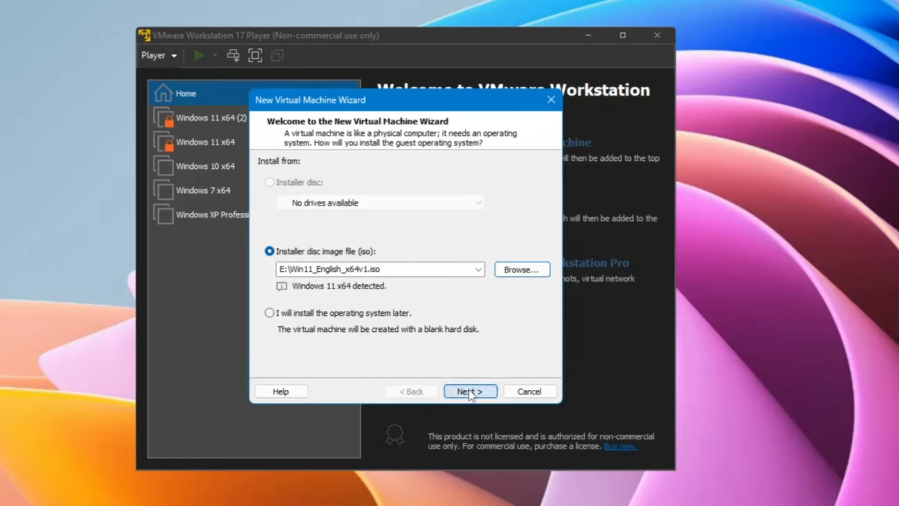
pyautogui.click(470, 392)
pyautogui.click(359, 180)
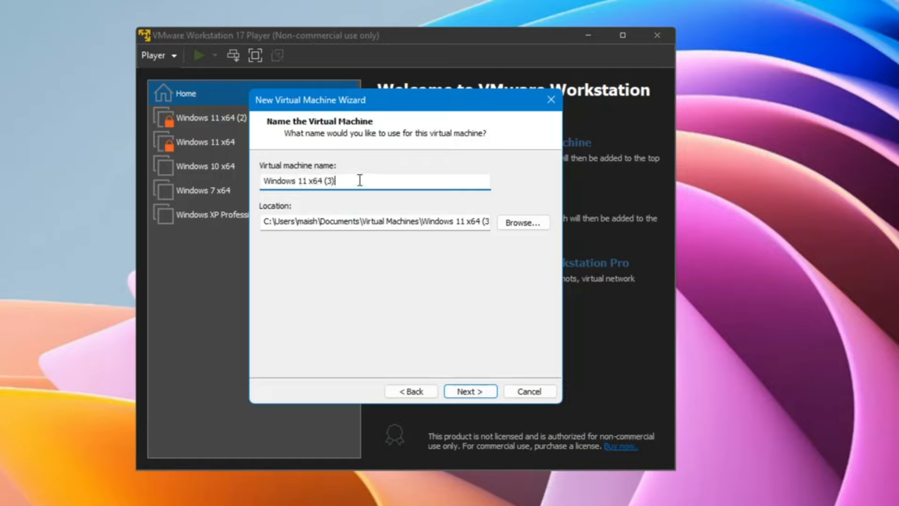
# Rename the virtual machine to 'Windows 11 Custom'
pyautogui.press('BackSpace')
pyautogui.press('BackSpace')
pyautogui.press('BackSpace')
pyautogui.press('BackSpace')
pyautogui.press('BackSpace')
pyautogui.press('BackSpace')
pyautogui.write('Custom')
pyautogui.click(472, 390)
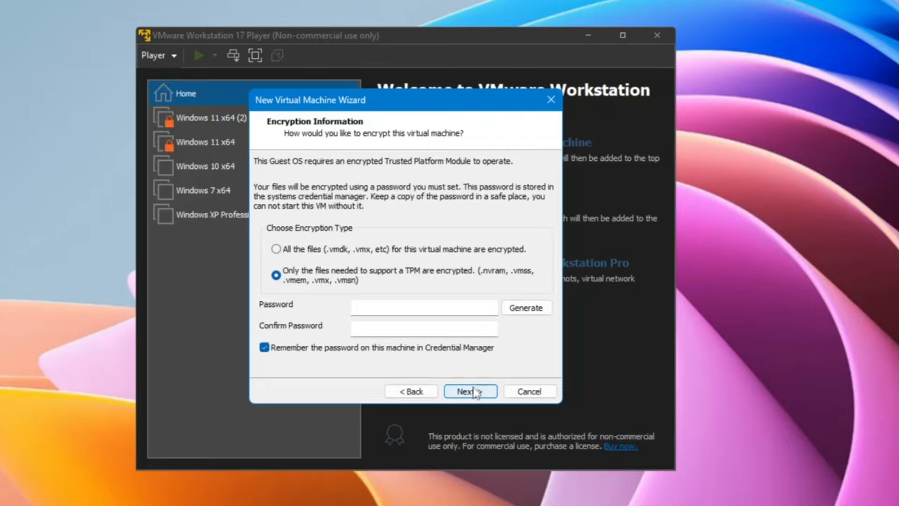
# Enter and confirm the encryption password, and keep the 64 GB disk size
pyautogui.click(367, 303)
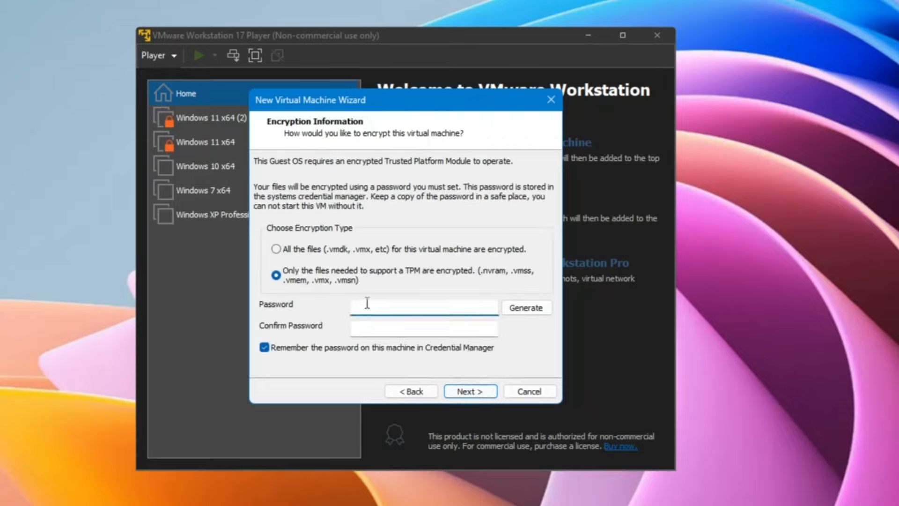
pyautogui.write('••••••')
pyautogui.press('Tab')
pyautogui.hotkey('ctrl', 'v')
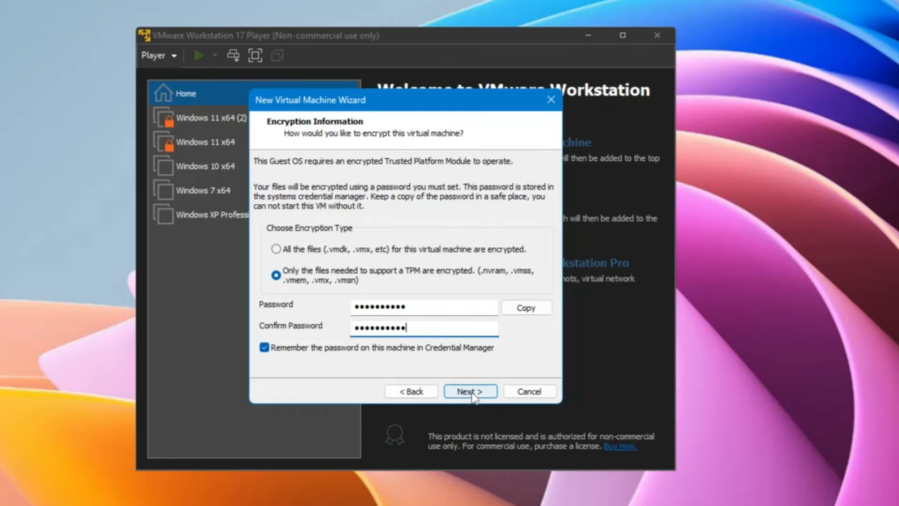
pyautogui.click(474, 393)
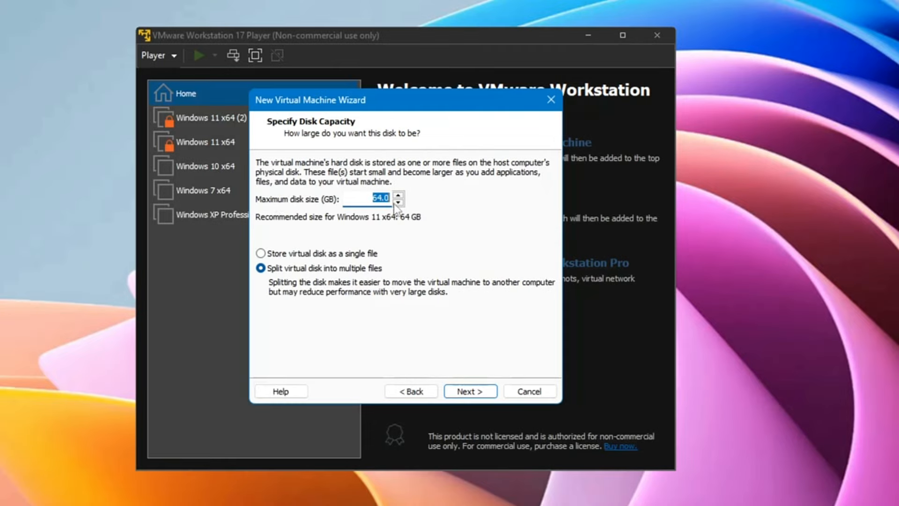
pyautogui.click(470, 391)
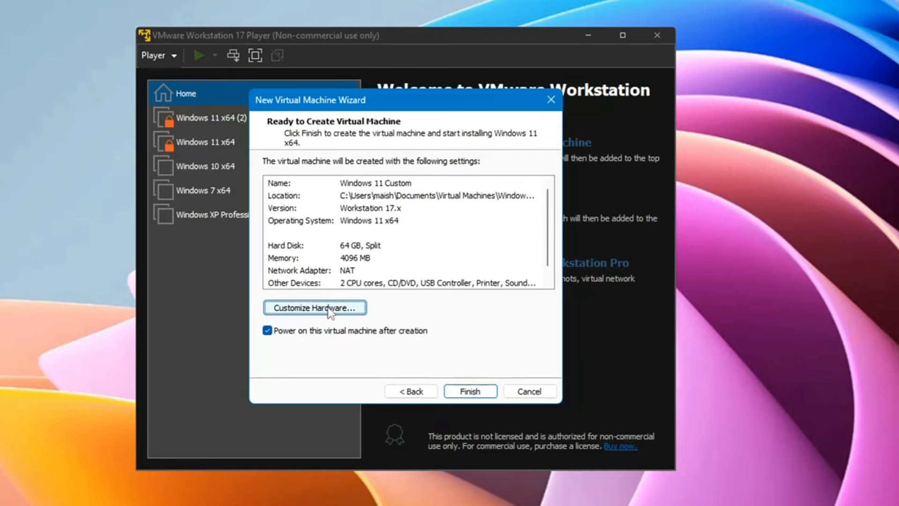
# Raise the new VM's memory to about 6 GB (6208 MB) in Customize Hardware
pyautogui.click(328, 308)
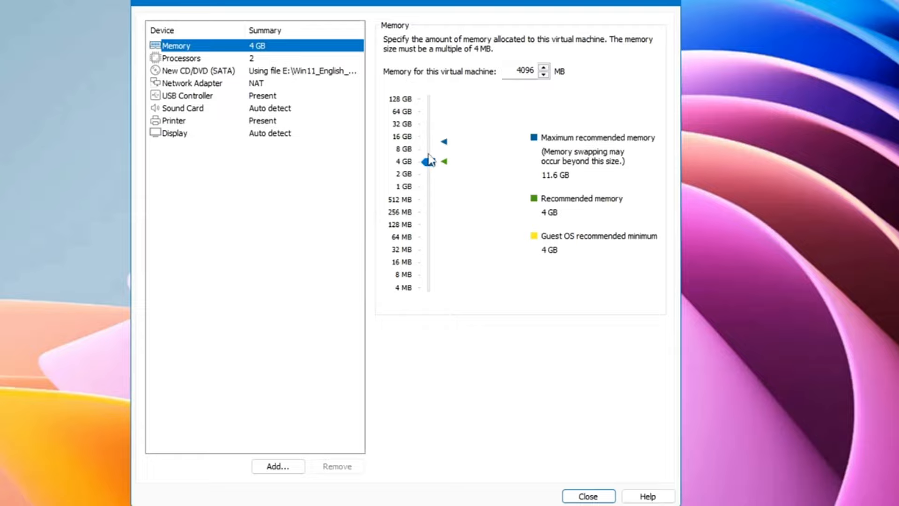
pyautogui.moveTo(428, 161); pyautogui.dragTo(429, 155)
pyautogui.click(199, 60)
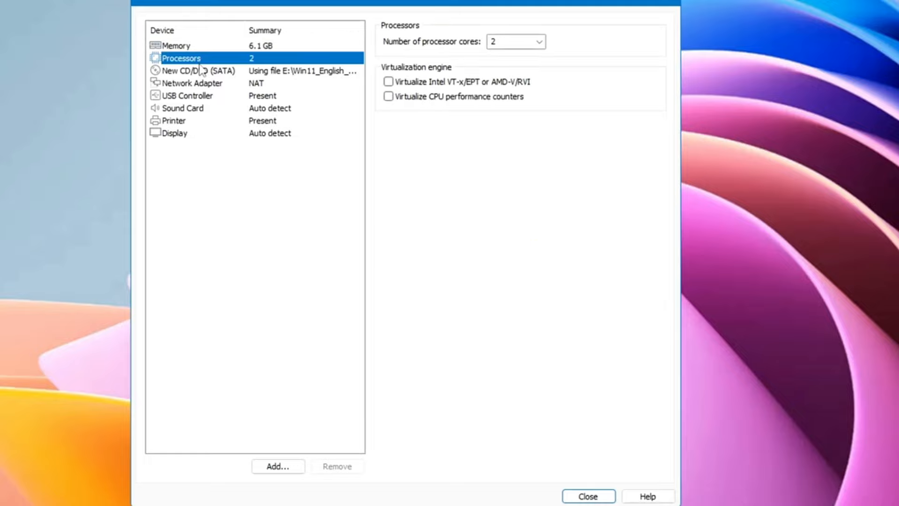
# Set the VM to 3 processor cores and finish creating it
pyautogui.click(524, 41)
pyautogui.click(538, 41)
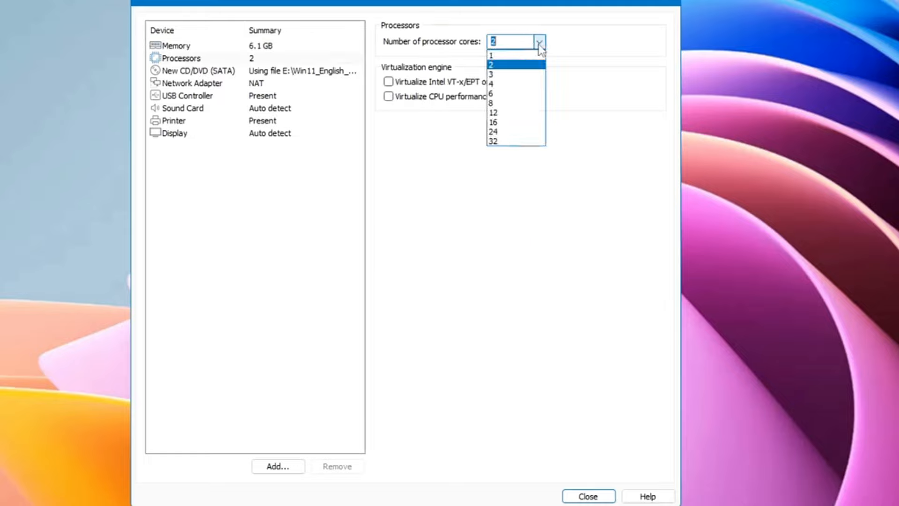
pyautogui.click(498, 74)
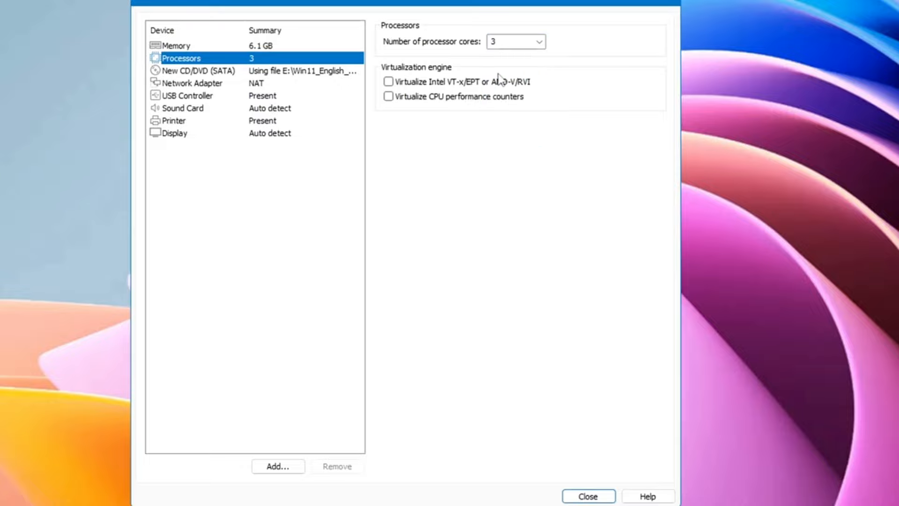
pyautogui.click(594, 495)
pyautogui.click(475, 392)
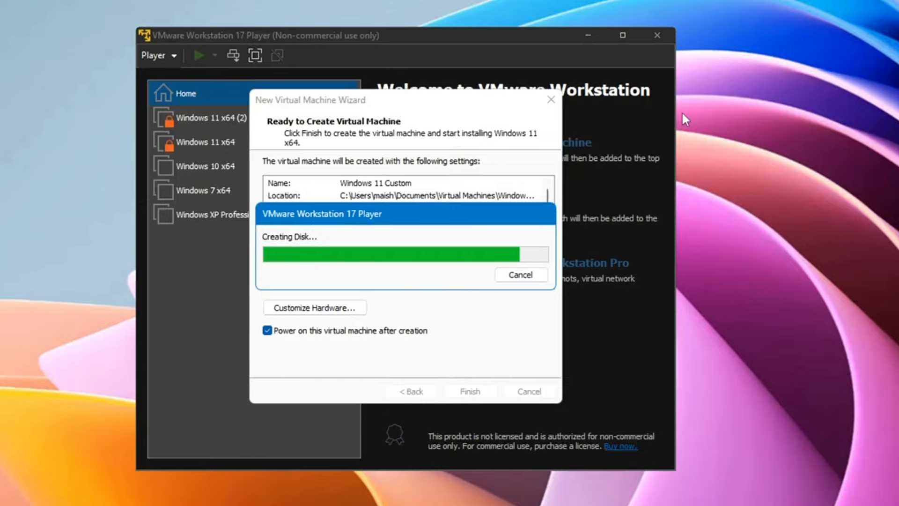
# Boot from the installer DVD, start Install now, skip the product key, and select Windows 11 Pro
pyautogui.press('Return')
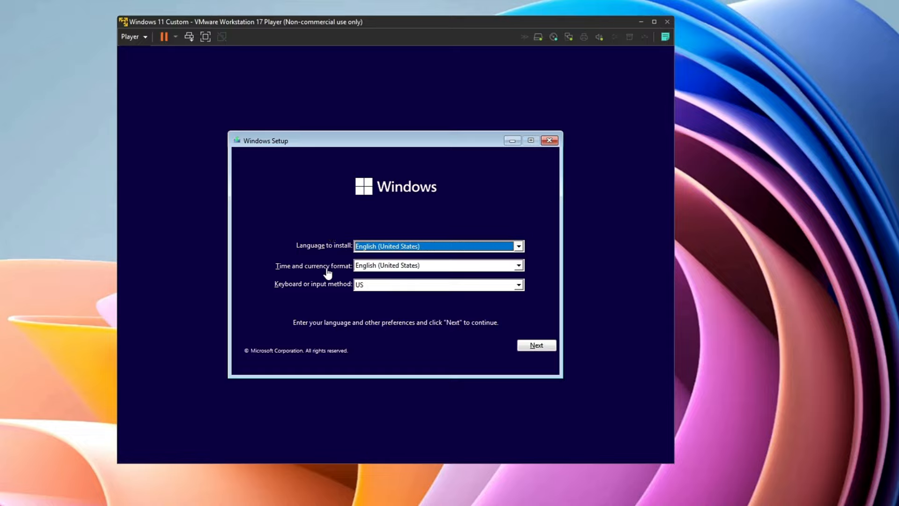
pyautogui.click(543, 350)
pyautogui.click(384, 255)
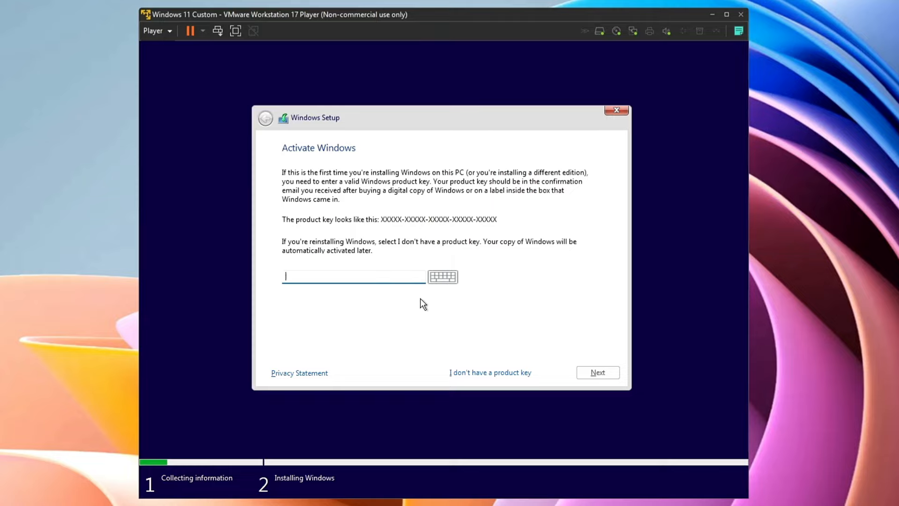
pyautogui.click(463, 373)
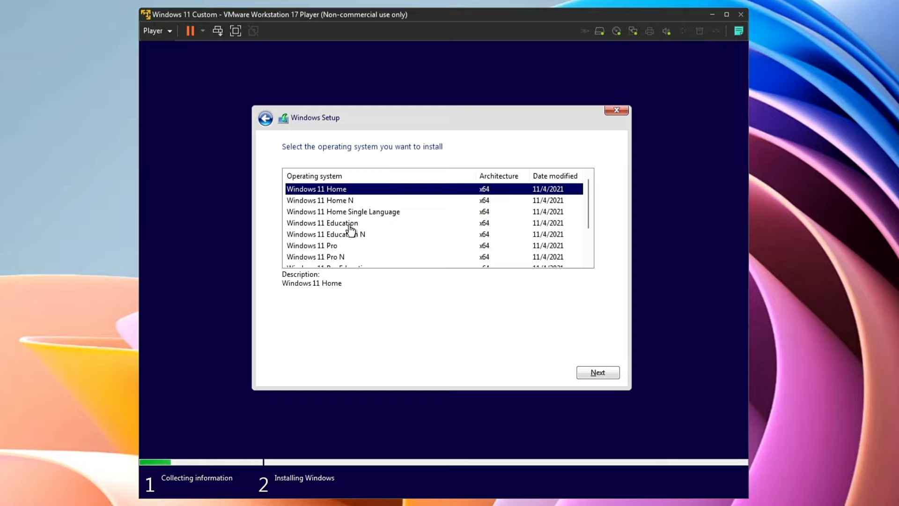
pyautogui.click(330, 248)
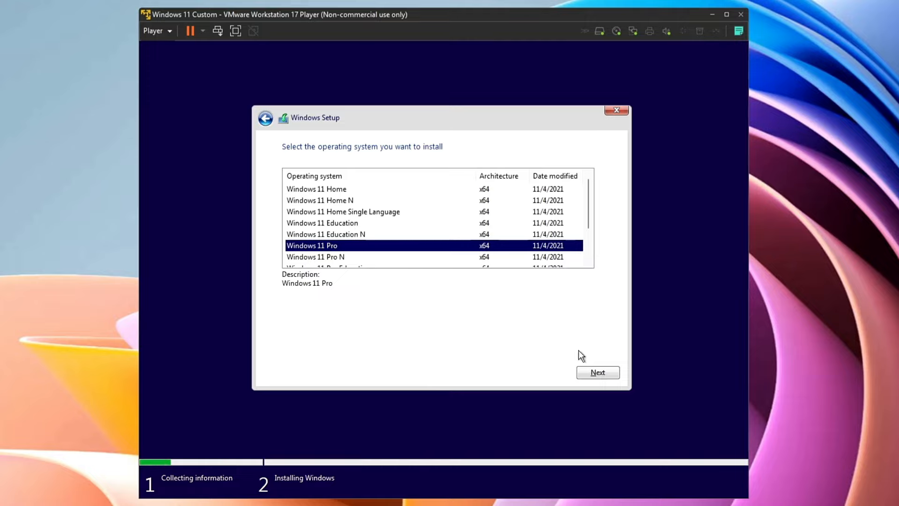
pyautogui.click(595, 372)
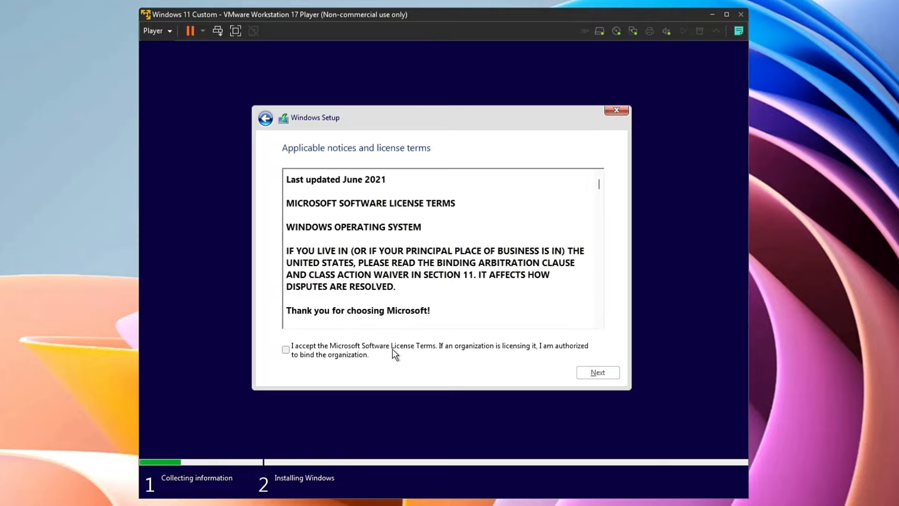
# Accept the license and do a Custom install onto Drive 0 Unallocated Space
pyautogui.click(393, 349)
pyautogui.click(586, 372)
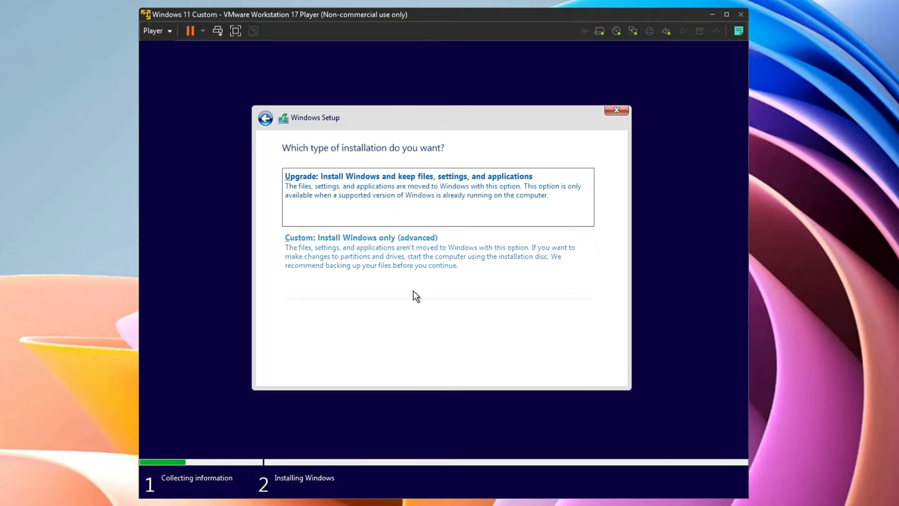
pyautogui.click(347, 260)
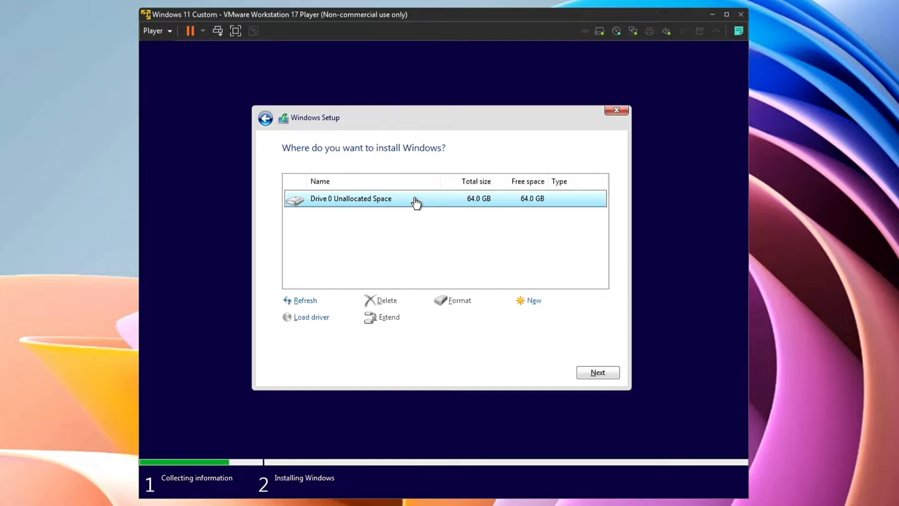
pyautogui.click(583, 373)
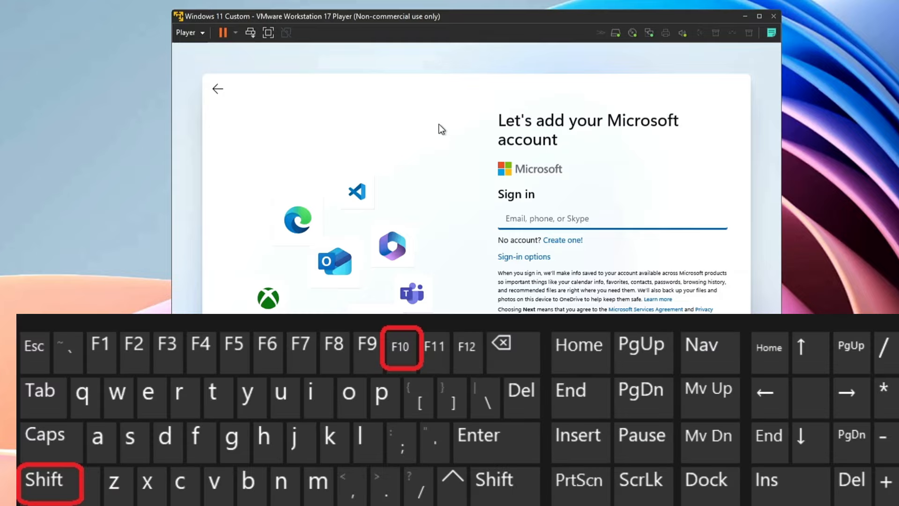
# From a Shift+F10 command prompt, disable the Ethernet0 adapter via ncpa.cpl
pyautogui.hotkey('shift', 'F10')
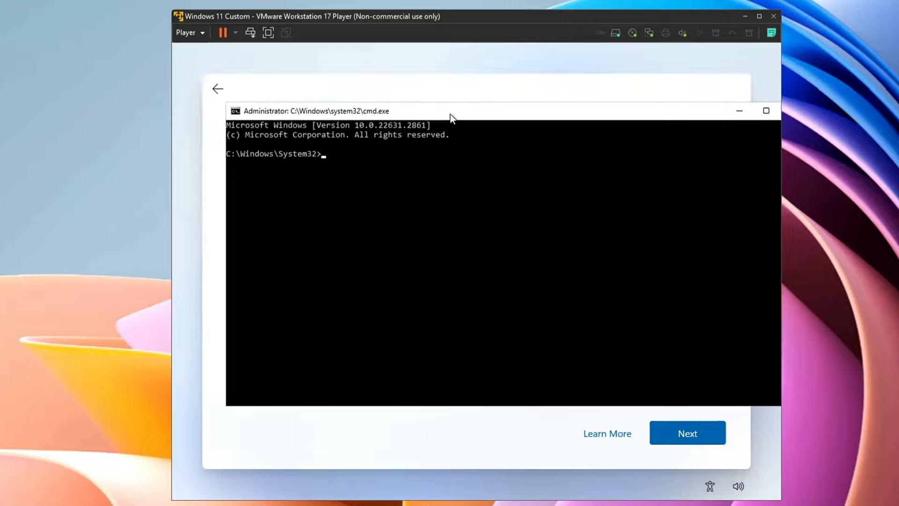
pyautogui.moveTo(450, 114); pyautogui.dragTo(456, 119)
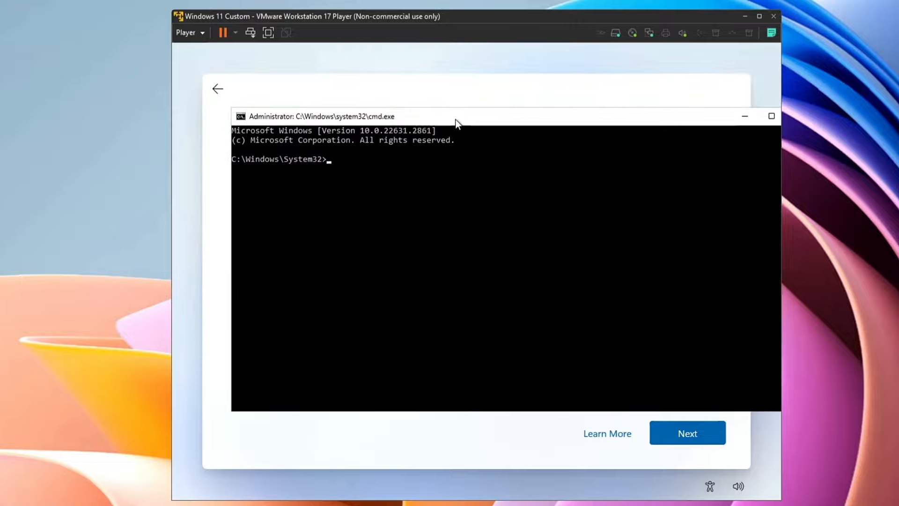
pyautogui.write('nc')
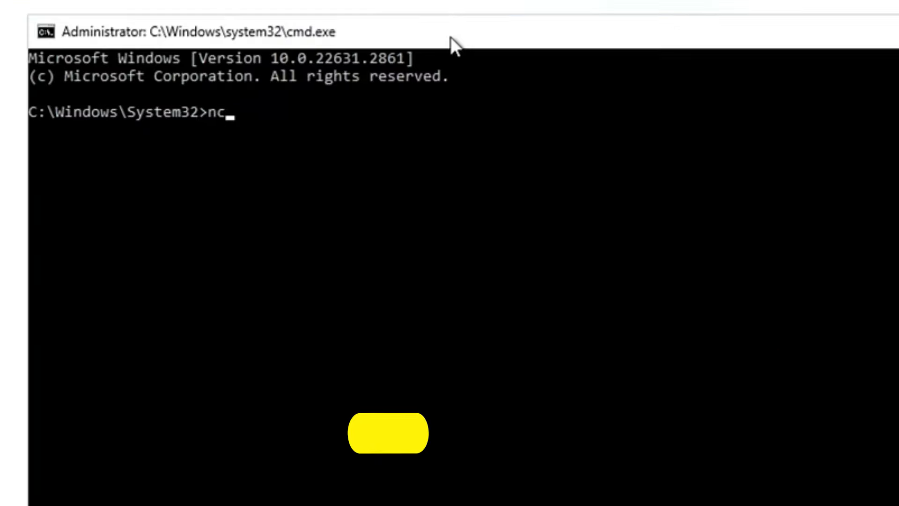
pyautogui.write('pa.cpl')
pyautogui.press('Return')
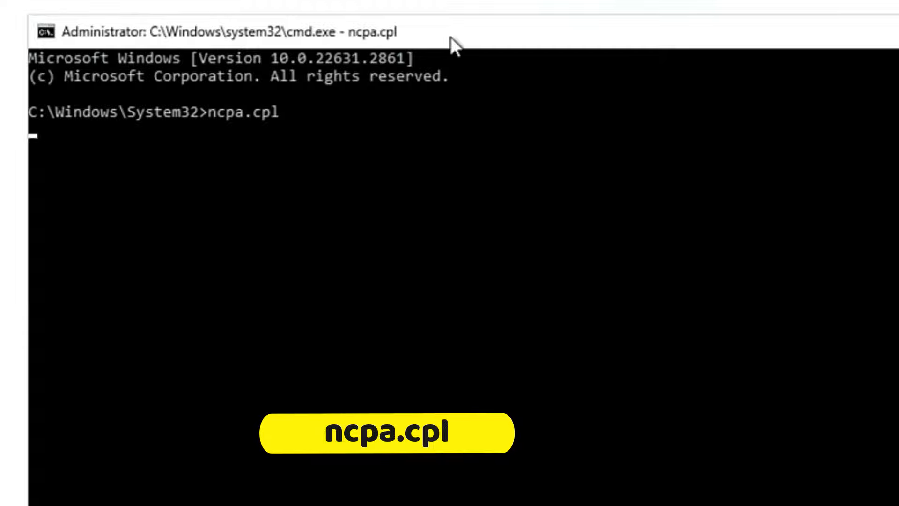
pyautogui.moveTo(368, 1); pyautogui.dragTo(413, 0)
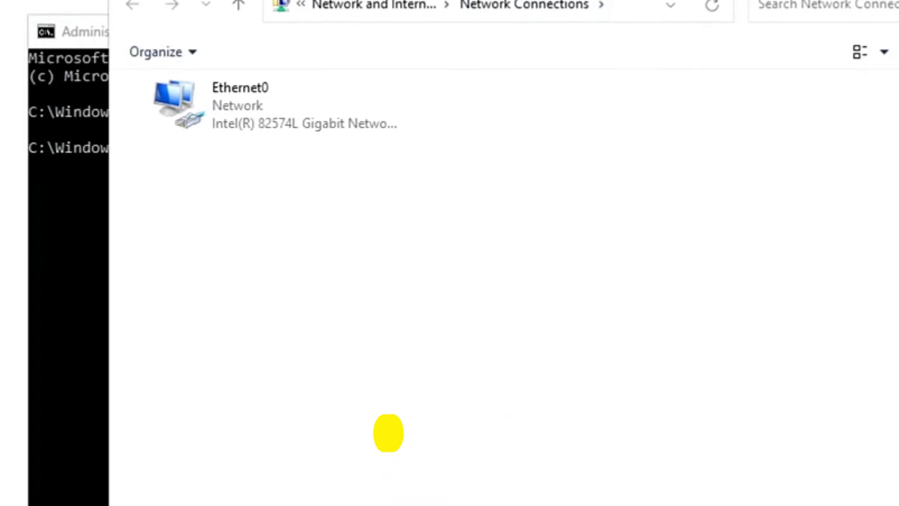
pyautogui.click(286, 109)
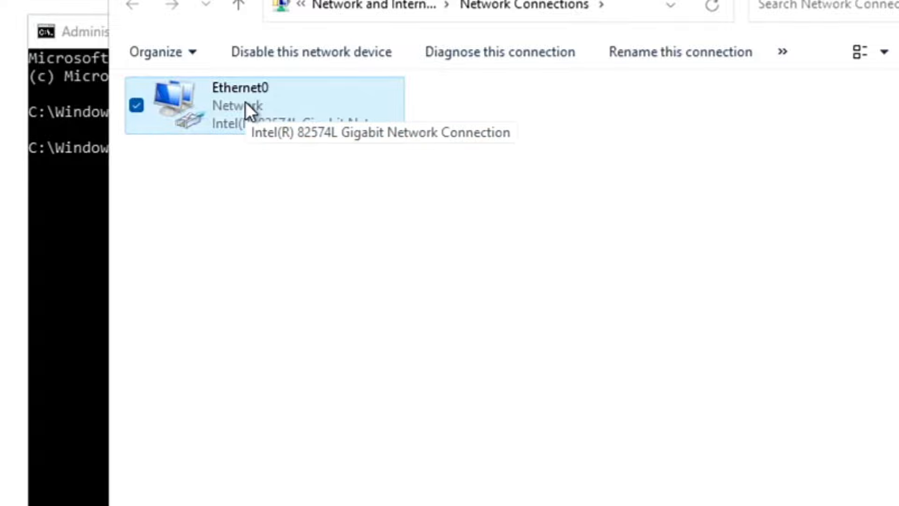
pyautogui.rightClick(259, 101)
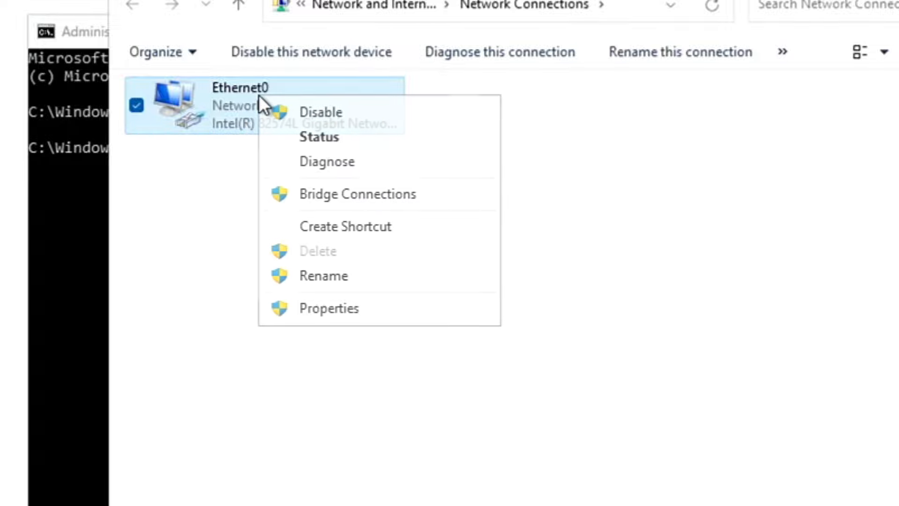
pyautogui.click(320, 117)
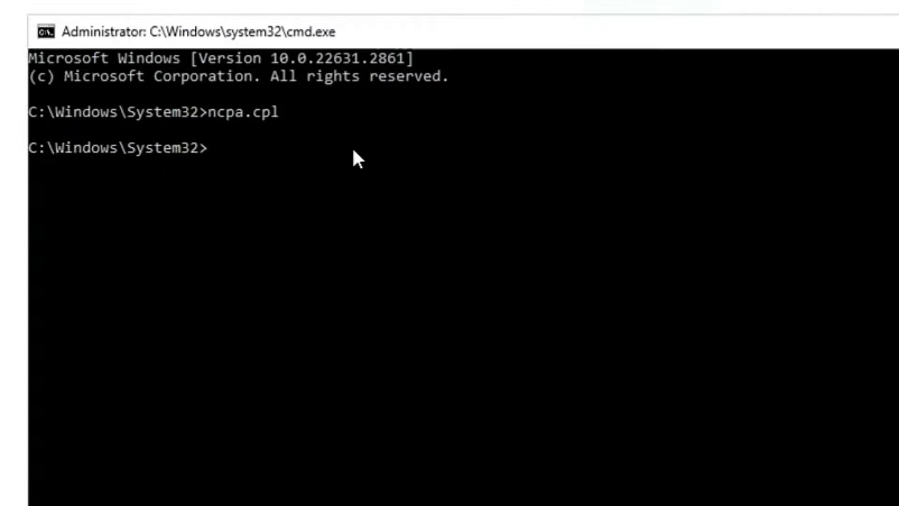
# Close Network Connections and run oobe\bypassnro to restart setup
pyautogui.click(342, 148)
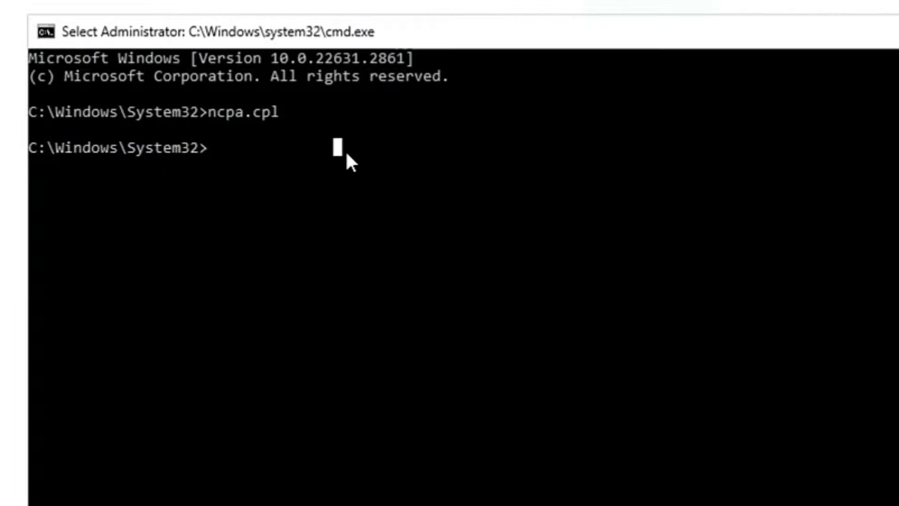
pyautogui.write('oobe')
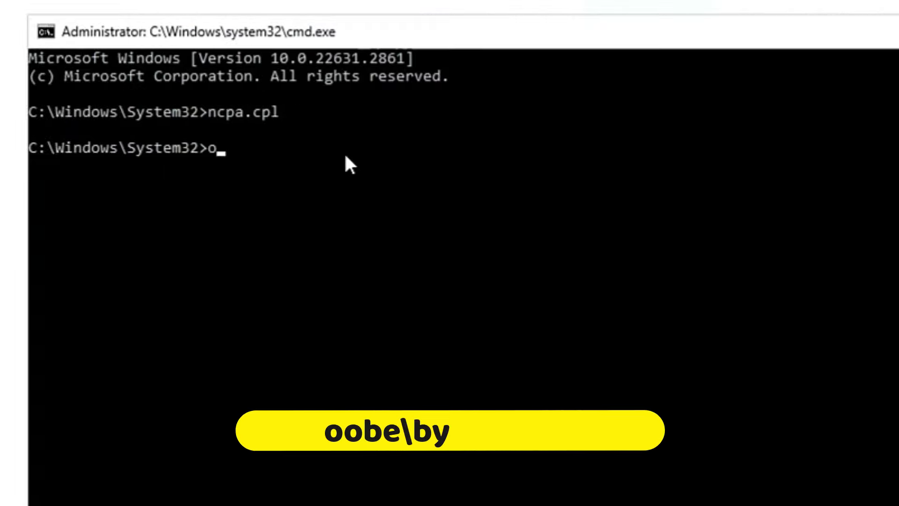
pyautogui.write('\\')
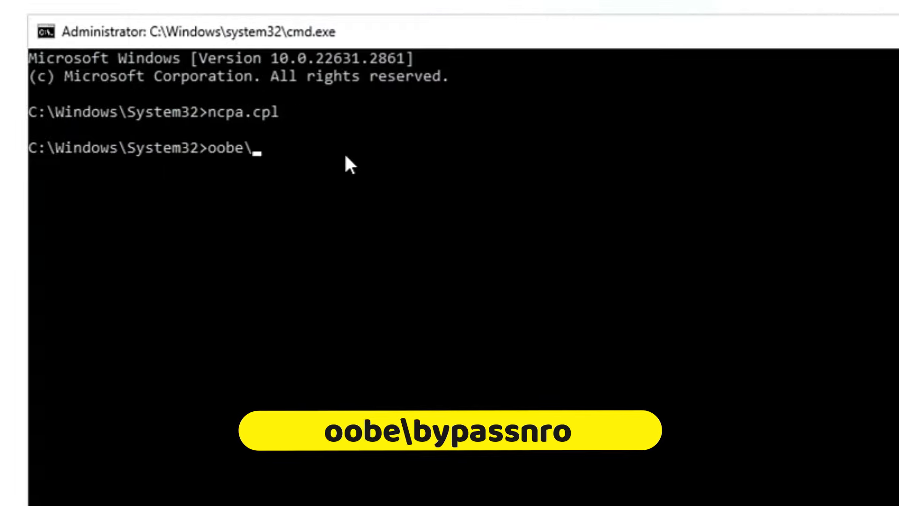
pyautogui.write('bypassnro')
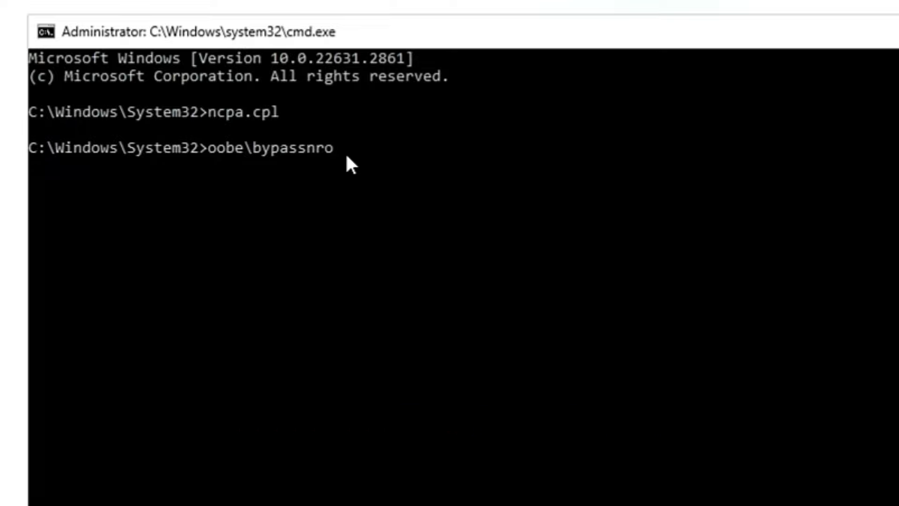
pyautogui.press('Return')
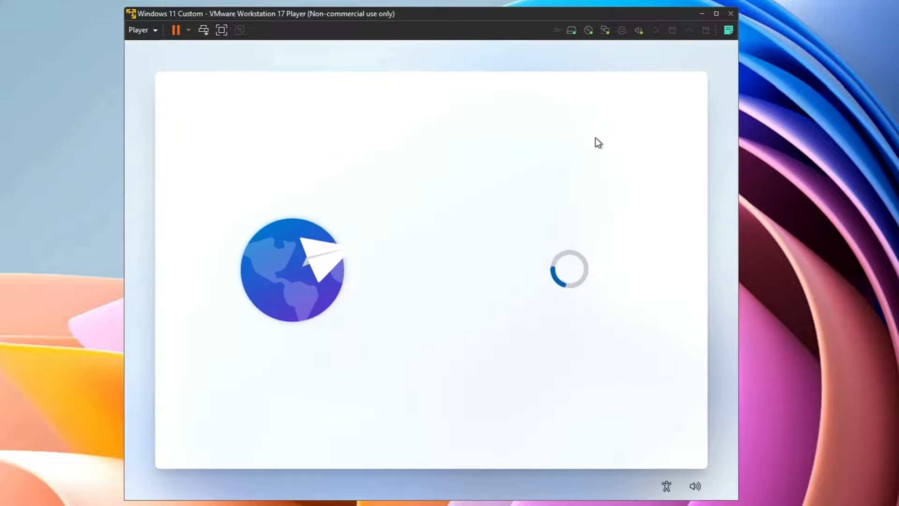
# Keep the US keyboard, choose limited offline setup, and create a passwordless local account 'TEST'
pyautogui.click(633, 433)
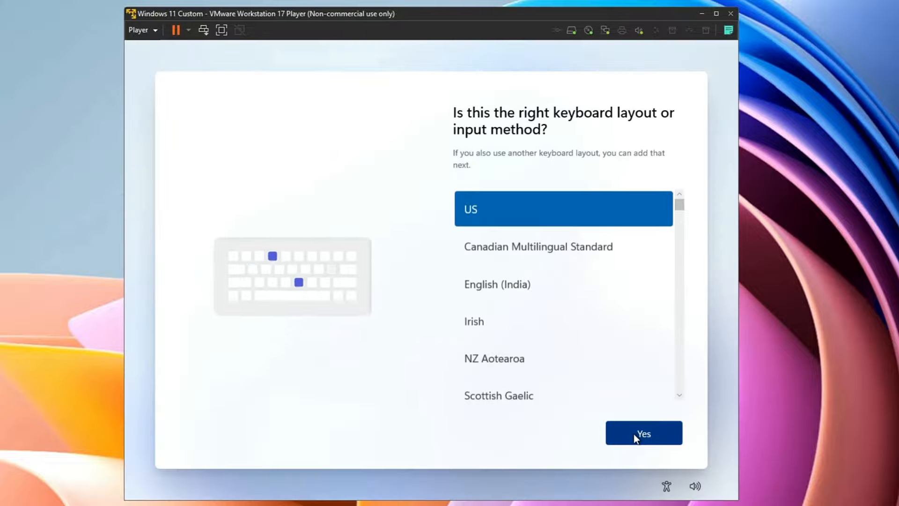
pyautogui.click(640, 440)
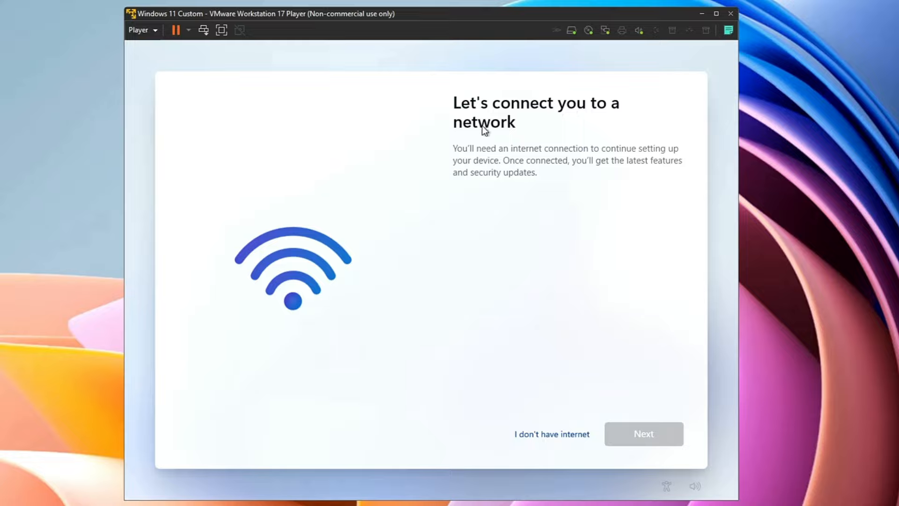
pyautogui.click(544, 437)
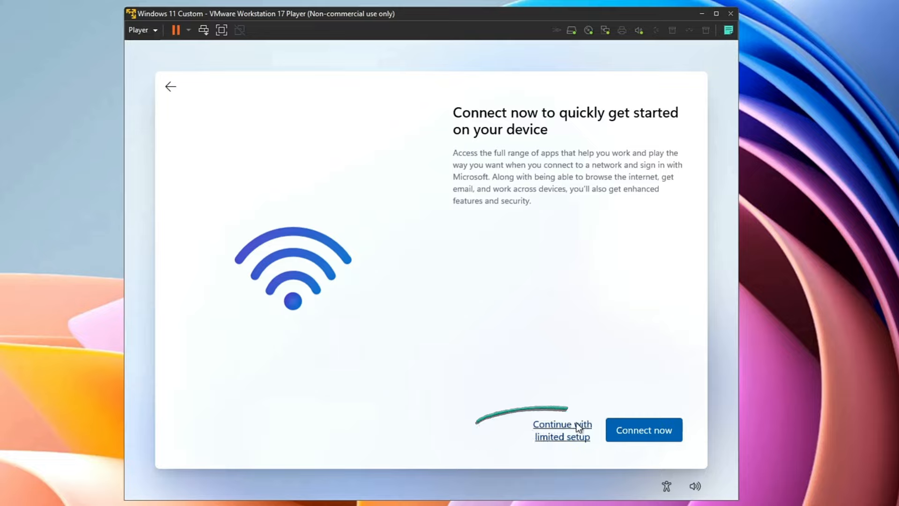
pyautogui.click(563, 425)
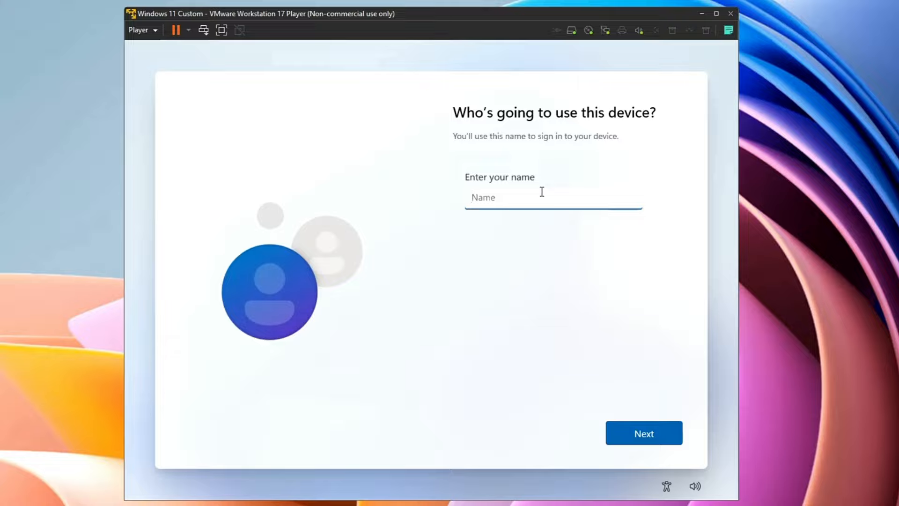
pyautogui.write('TEST')
pyautogui.click(637, 427)
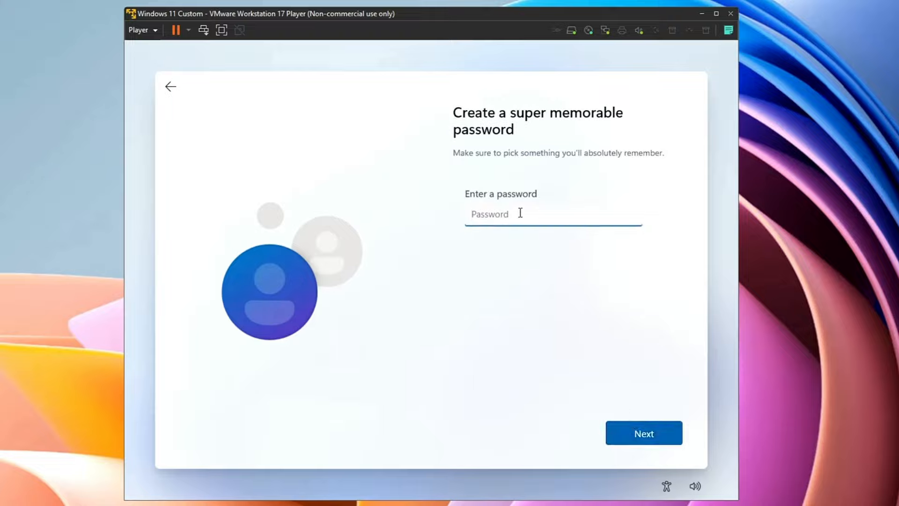
pyautogui.click(624, 434)
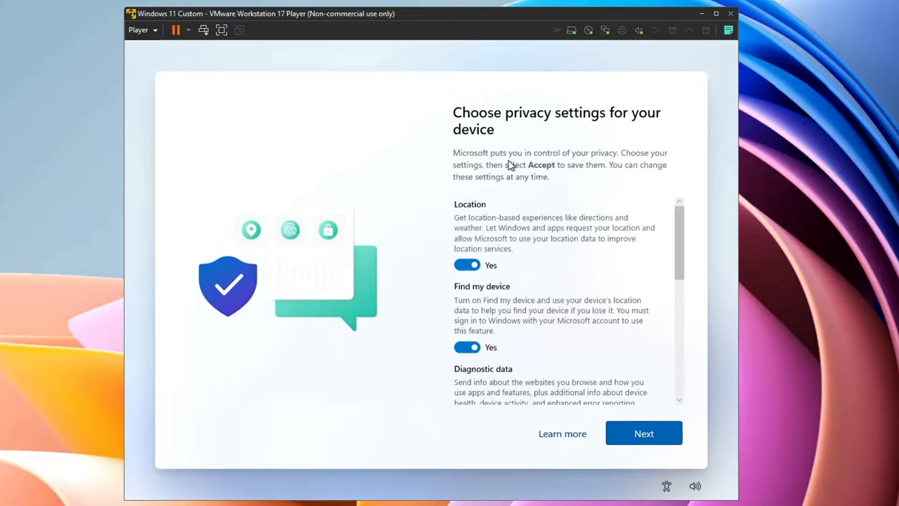
# Turn off Location, Find my device, Inking & typing, Tailored experiences, Advertising ID; limit diagnostics to required
pyautogui.click(467, 265)
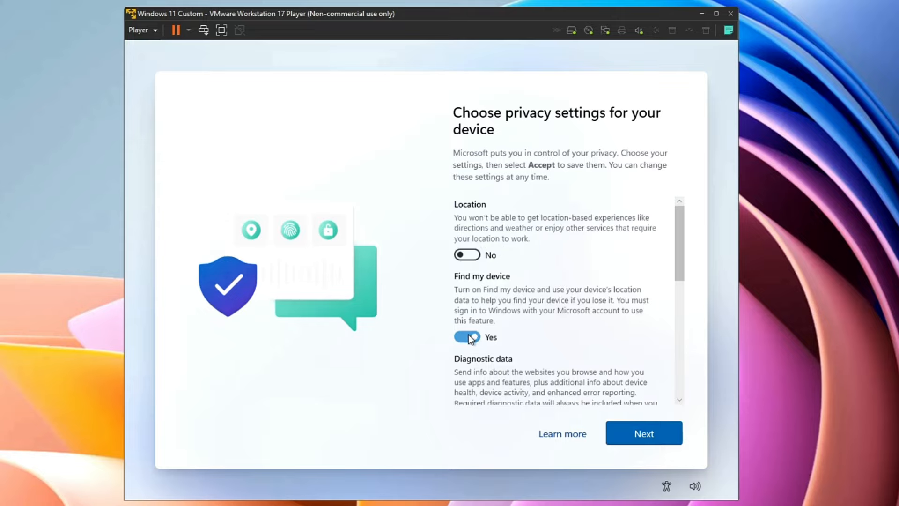
pyautogui.click(467, 337)
pyautogui.scroll(-2, 505, 327)
pyautogui.click(470, 344)
pyautogui.scroll(-2, 492, 333)
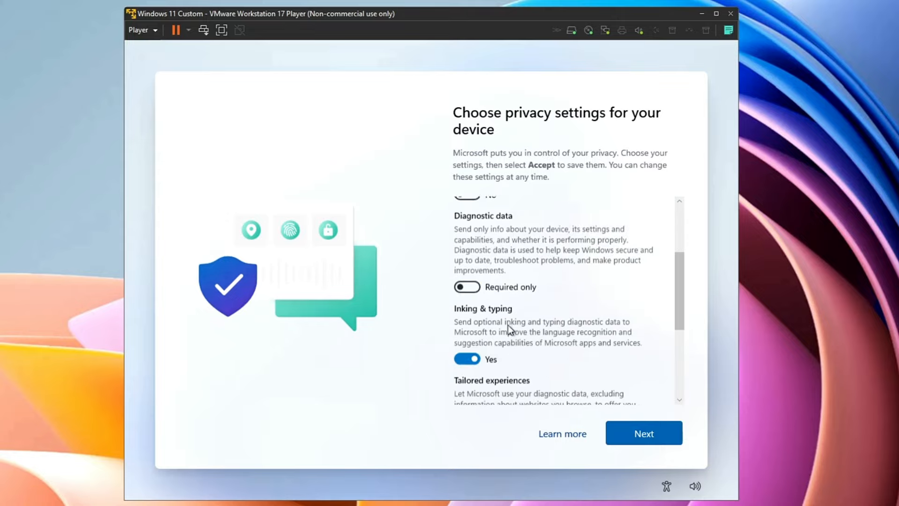
pyautogui.click(475, 355)
pyautogui.scroll(-2, 507, 327)
pyautogui.click(468, 376)
pyautogui.scroll(-2, 532, 323)
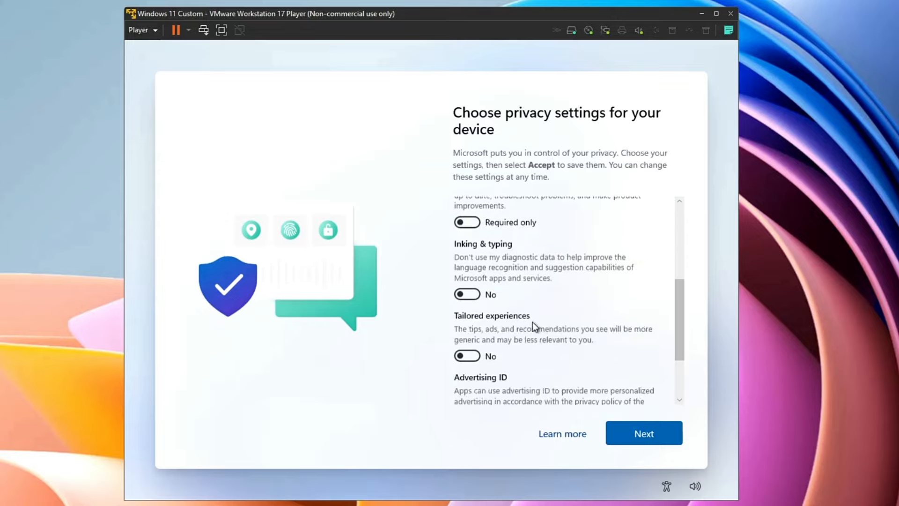
pyautogui.scroll(-3, 534, 323)
pyautogui.click(473, 338)
pyautogui.click(636, 434)
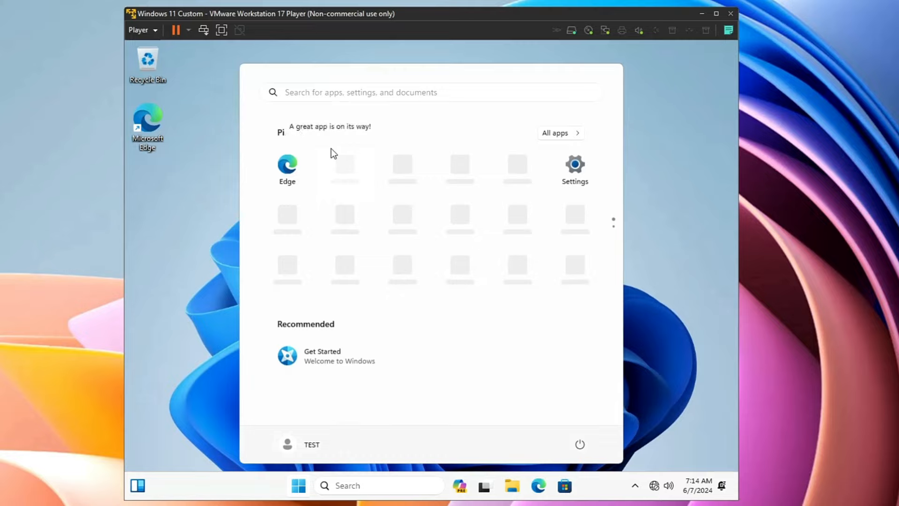
# Close the Start menu, shut down the Windows 11 Custom guest, and confirm powering it off
pyautogui.click(220, 111)
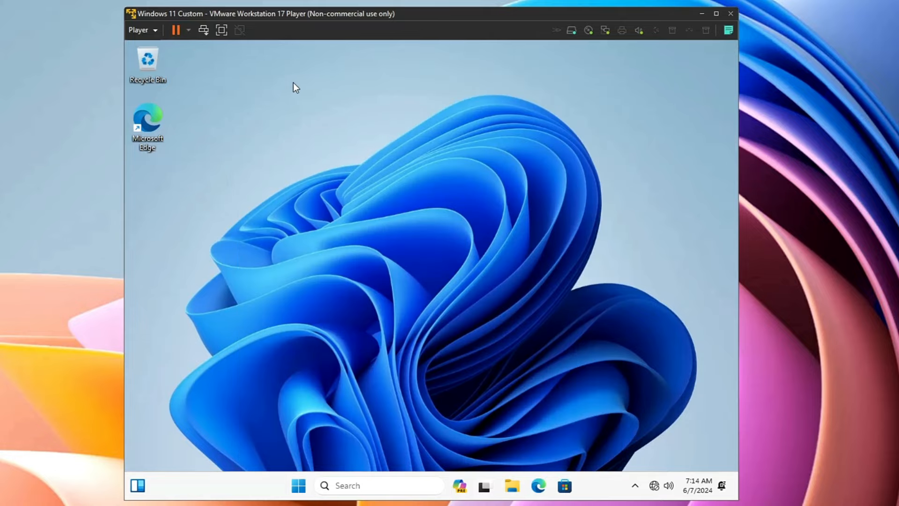
pyautogui.click(189, 31)
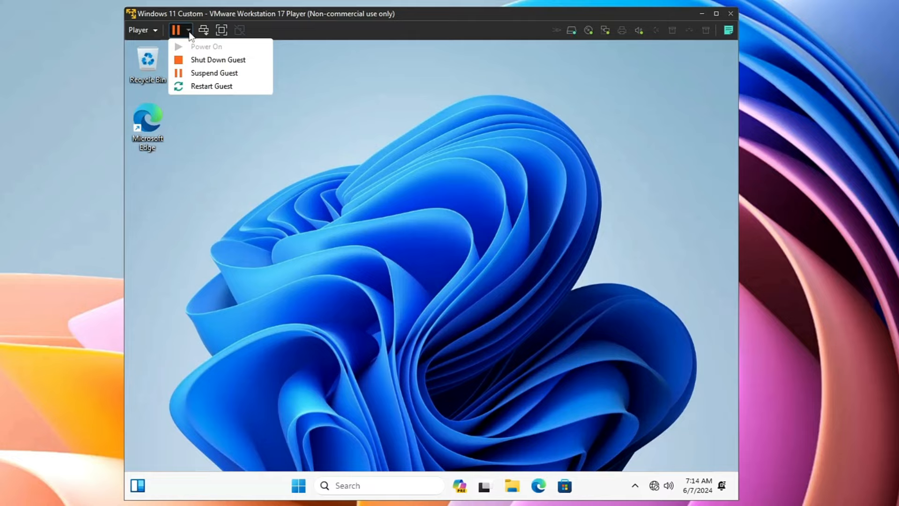
pyautogui.click(196, 59)
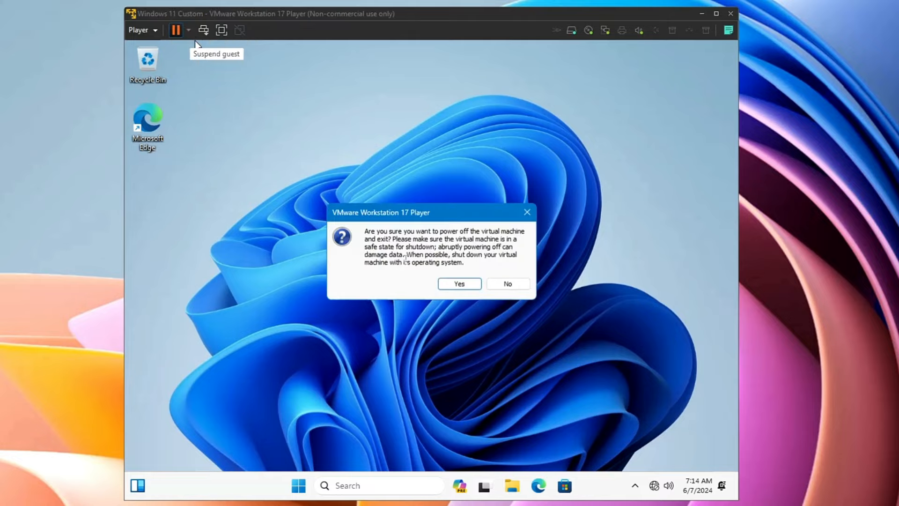
pyautogui.click(442, 283)
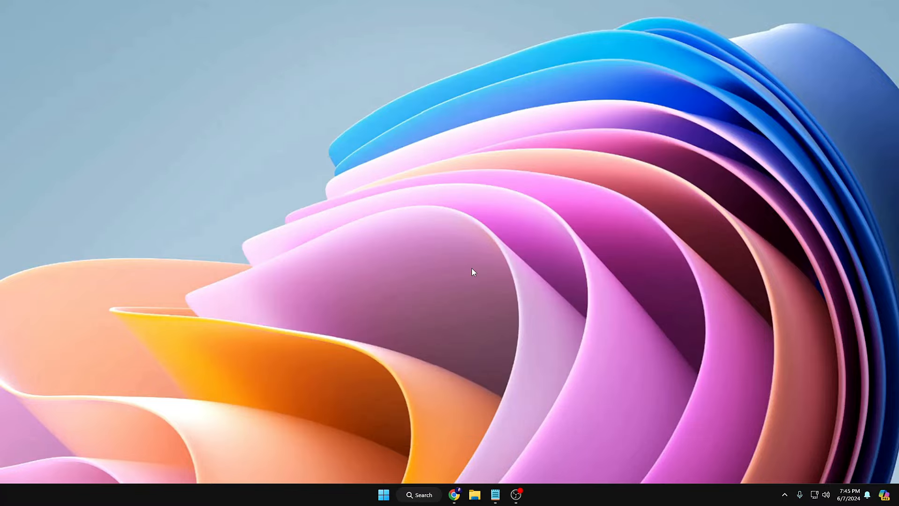
# Search Windows for 'vmware' and launch VMware Workstation 17 Player
pyautogui.click(434, 494)
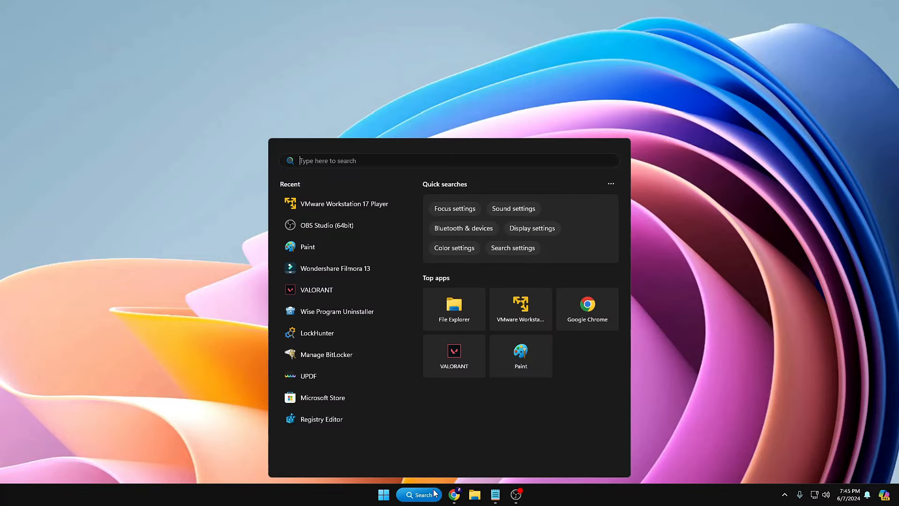
pyautogui.write('vmware')
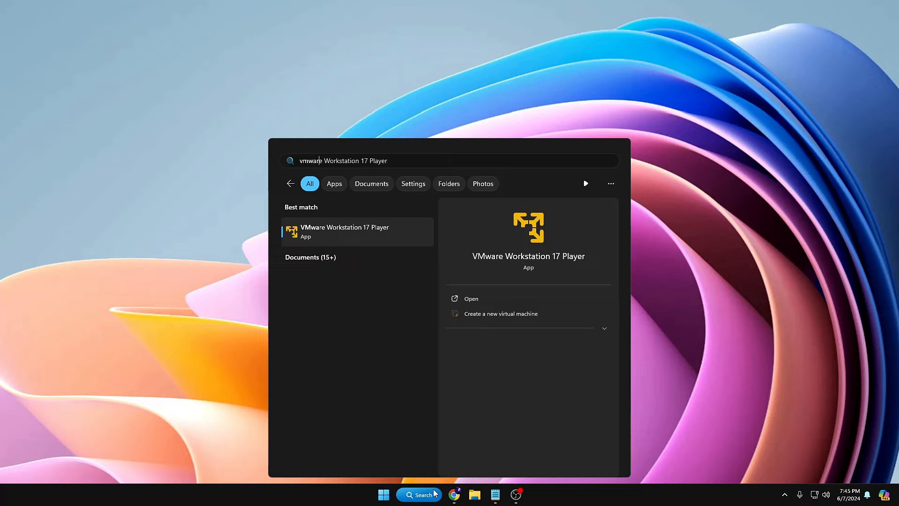
pyautogui.click(360, 237)
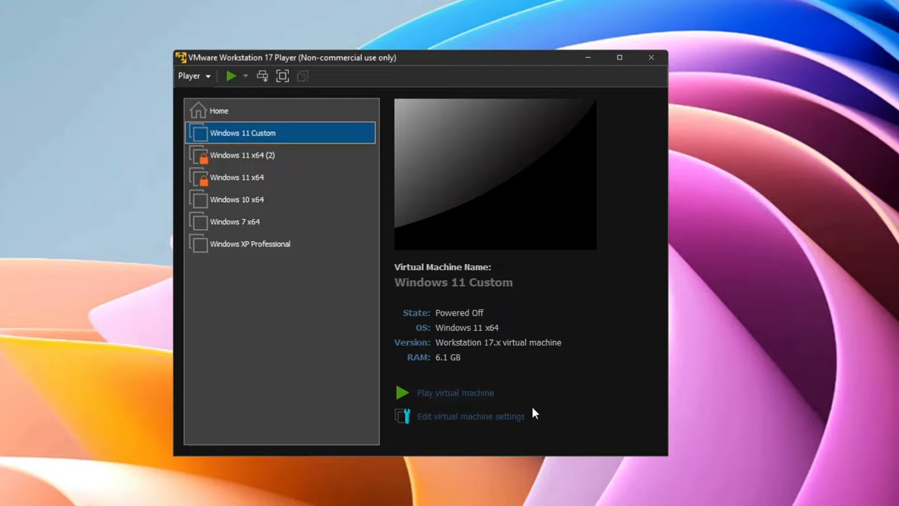
# In the machine's settings, create a new 64 GB NVMe virtual disk named Windows 11 Custom-0.vmdk
pyautogui.click(483, 421)
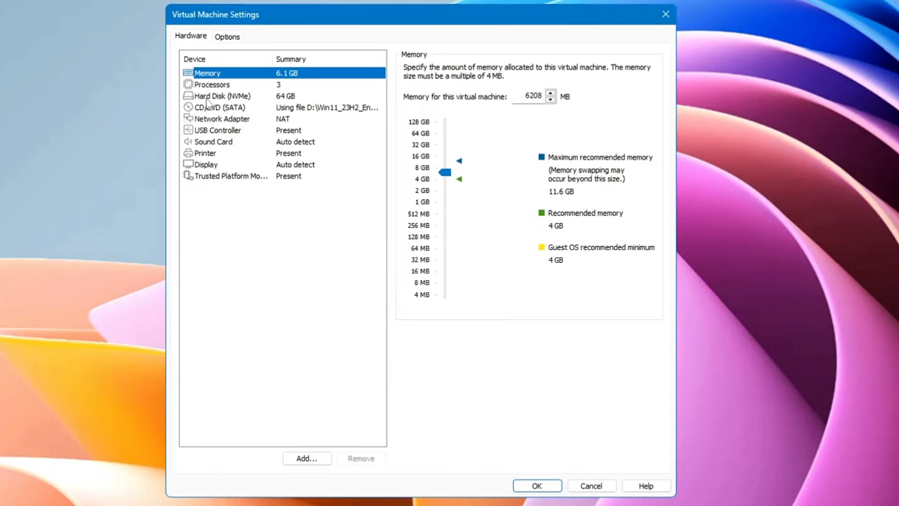
pyautogui.click(207, 98)
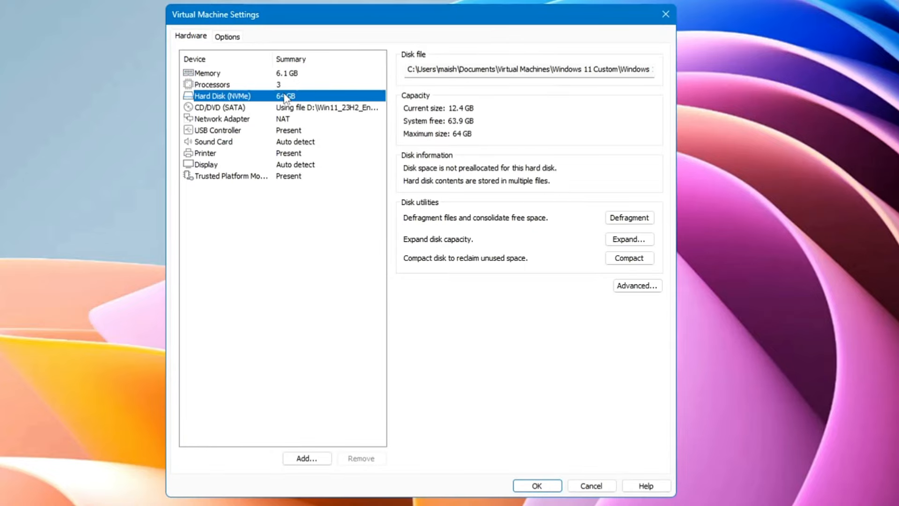
pyautogui.click(307, 457)
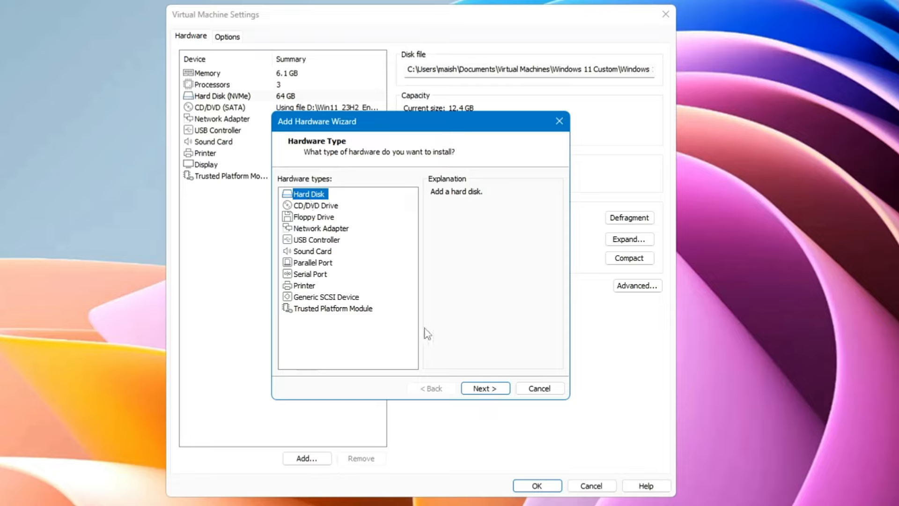
pyautogui.click(486, 389)
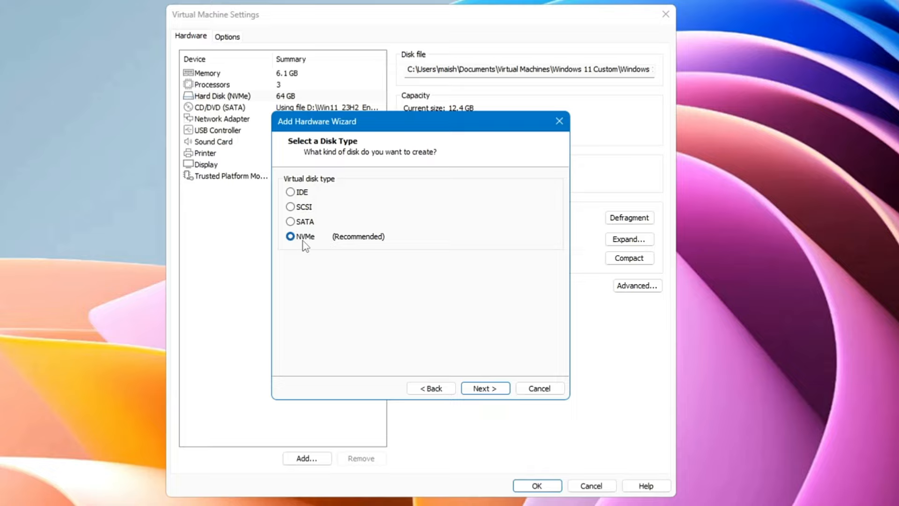
pyautogui.click(483, 390)
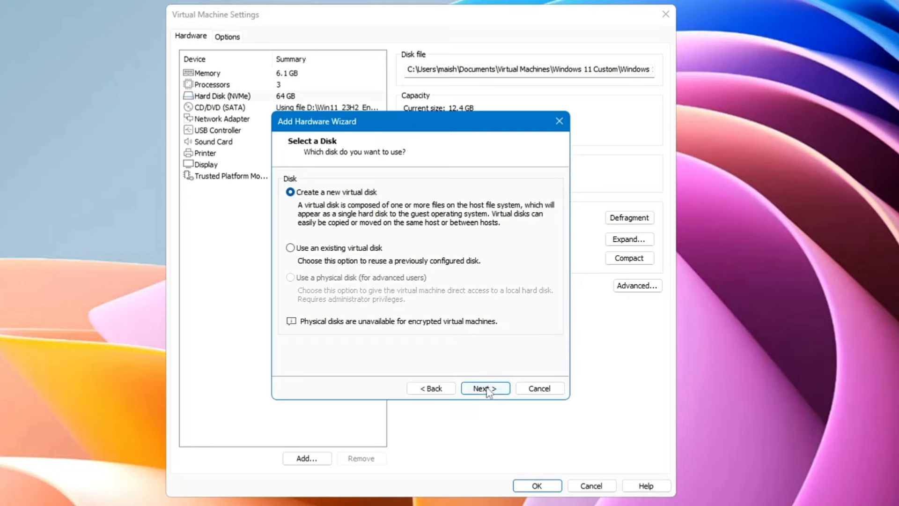
pyautogui.click(484, 389)
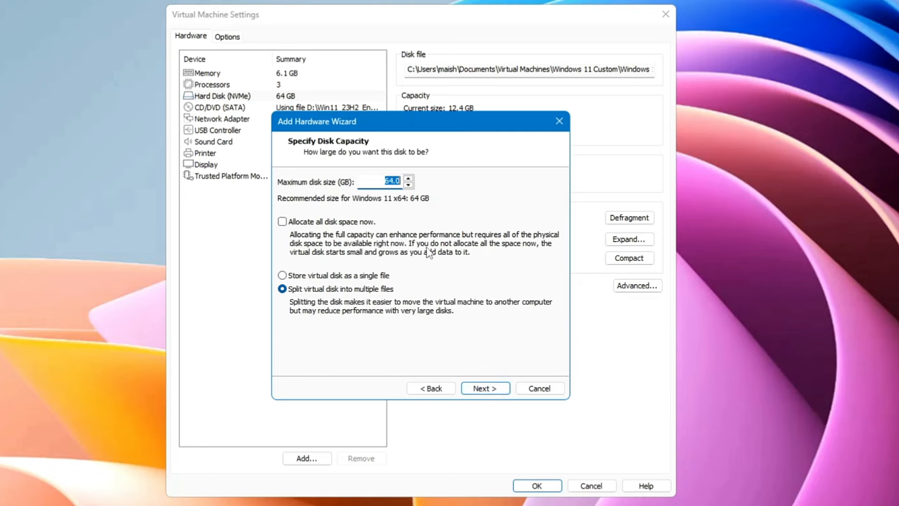
pyautogui.click(408, 184)
pyautogui.click(408, 178)
pyautogui.click(486, 389)
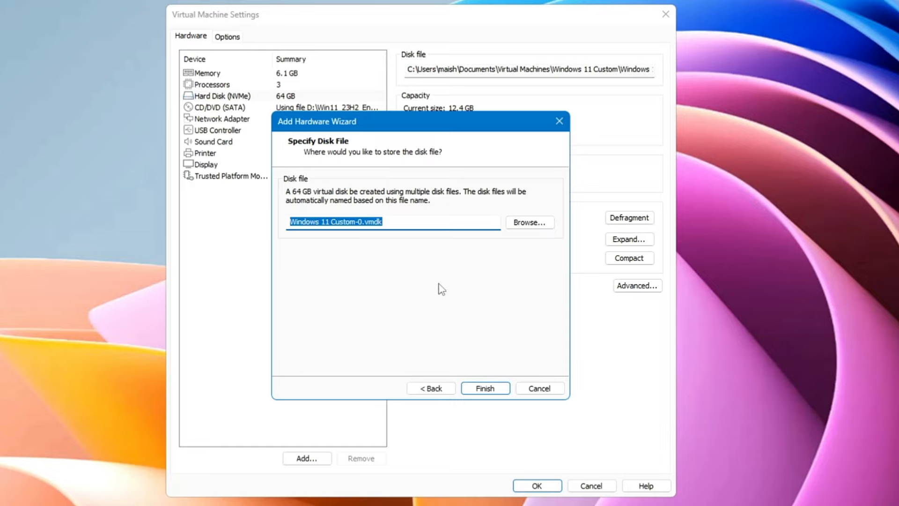
pyautogui.click(485, 388)
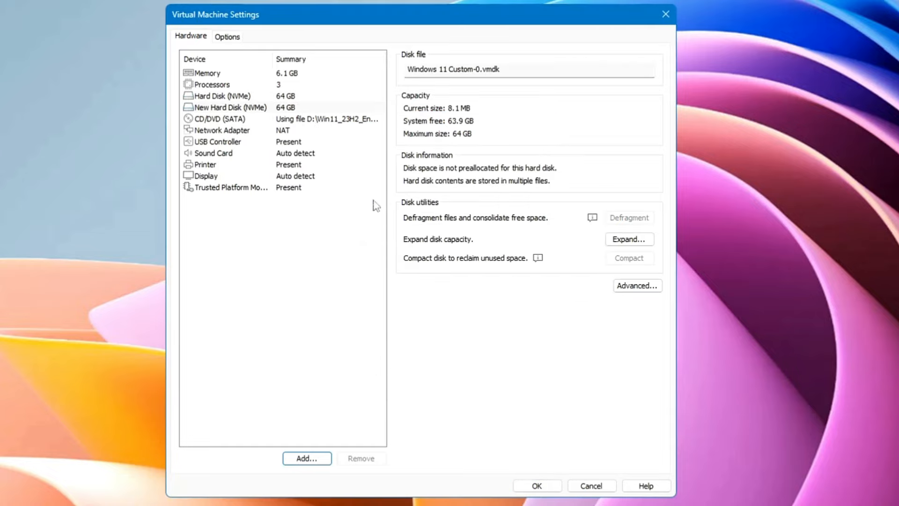
# Save the settings, boot the VM, and confirm the 63.9 GB Custom (E:) drive in This PC
pyautogui.click(543, 490)
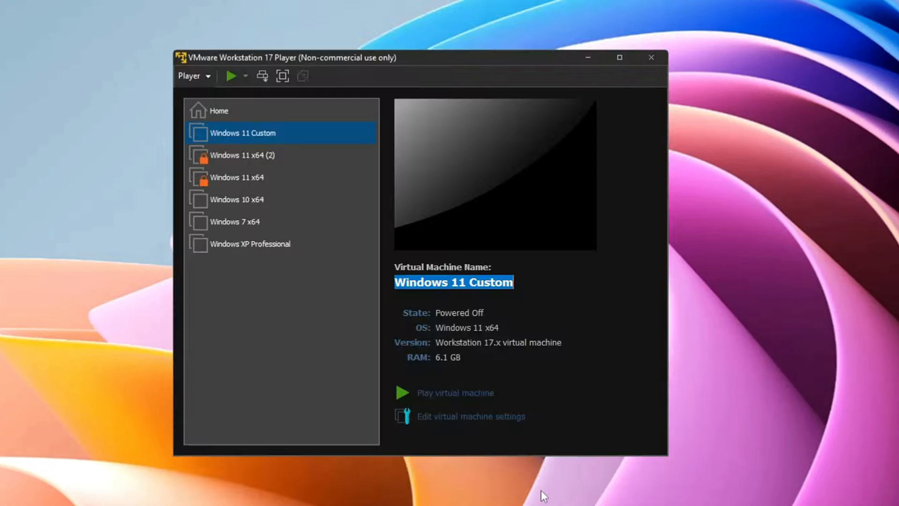
pyautogui.click(455, 397)
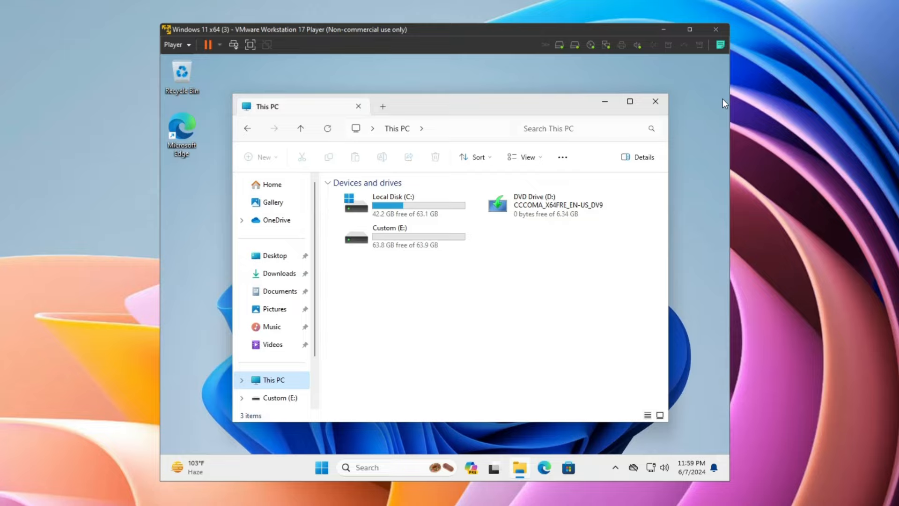
pyautogui.click(658, 106)
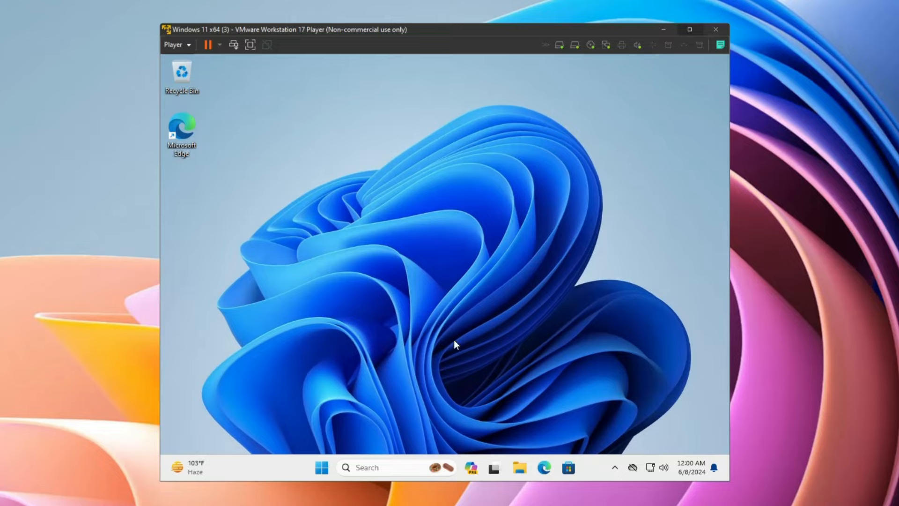
# Open Settings > Privacy & security and look through the General and Location pages
pyautogui.rightClick(322, 468)
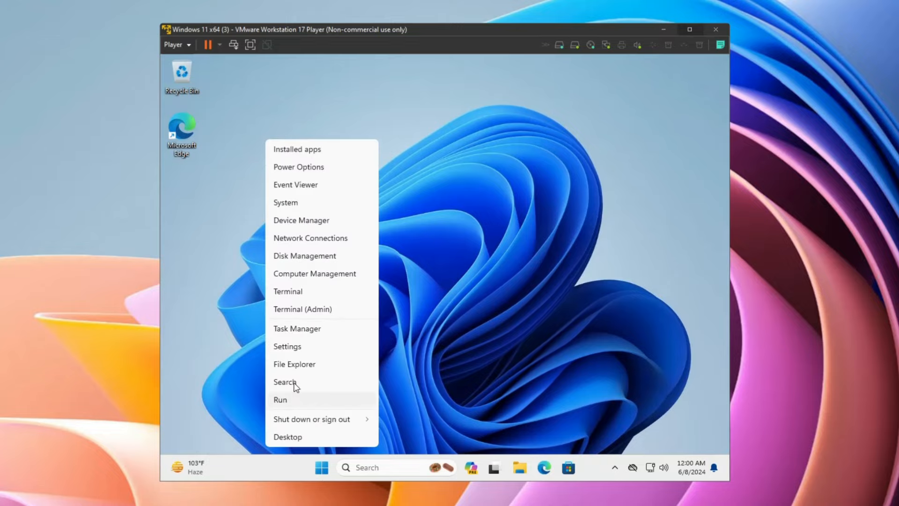
pyautogui.click(288, 346)
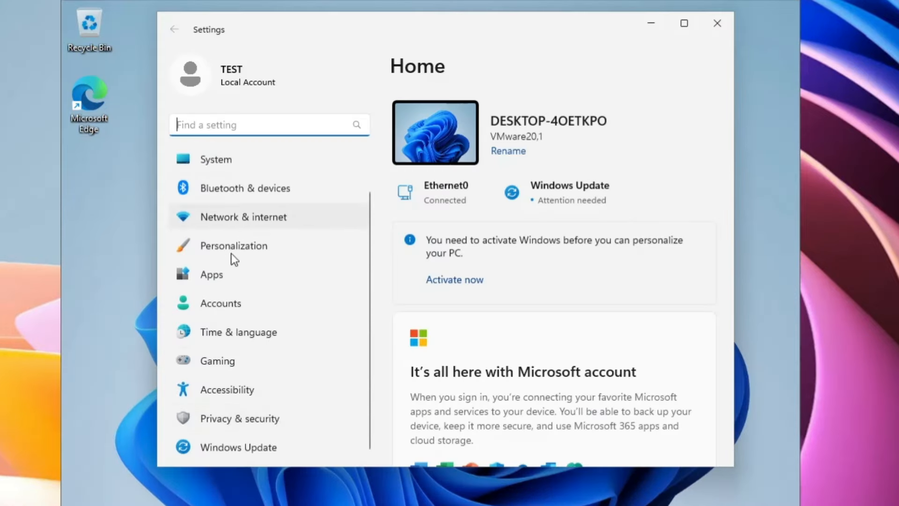
pyautogui.click(251, 421)
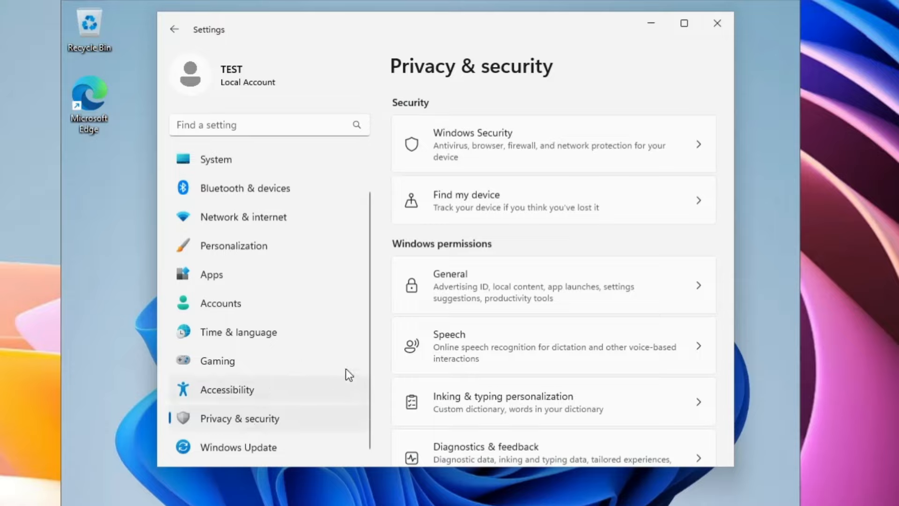
pyautogui.scroll(-2, 464, 248)
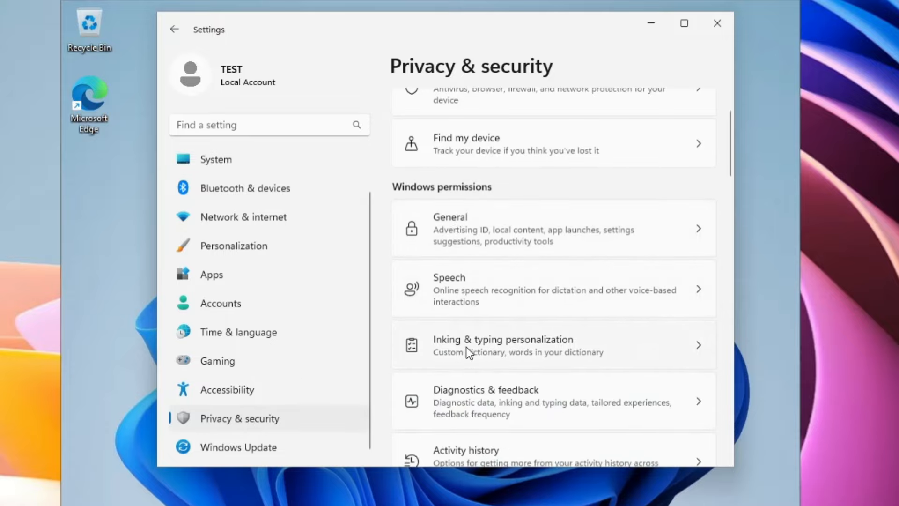
pyautogui.click(464, 238)
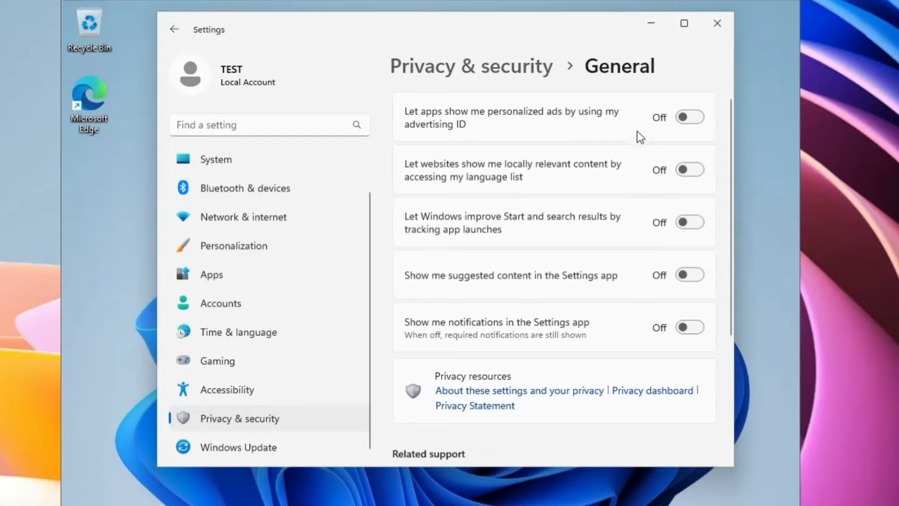
pyautogui.click(180, 31)
pyautogui.scroll(-3, 465, 303)
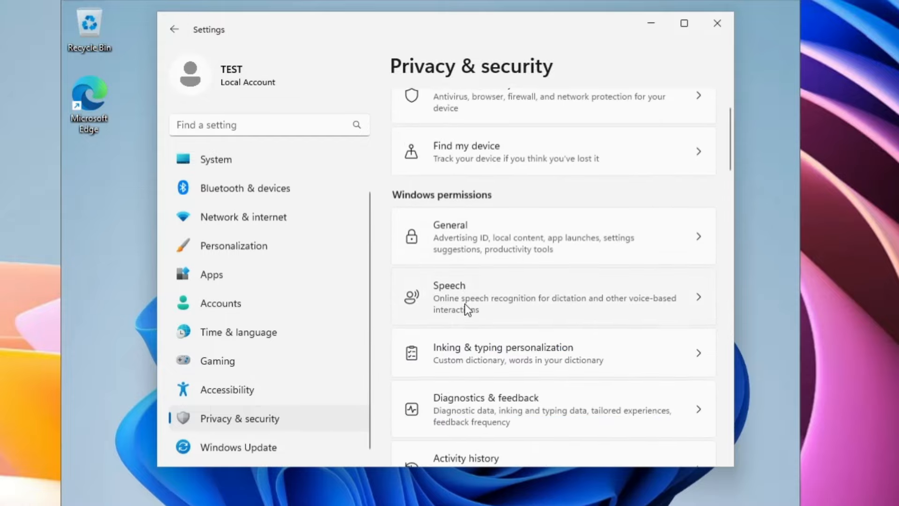
pyautogui.scroll(-2, 468, 289)
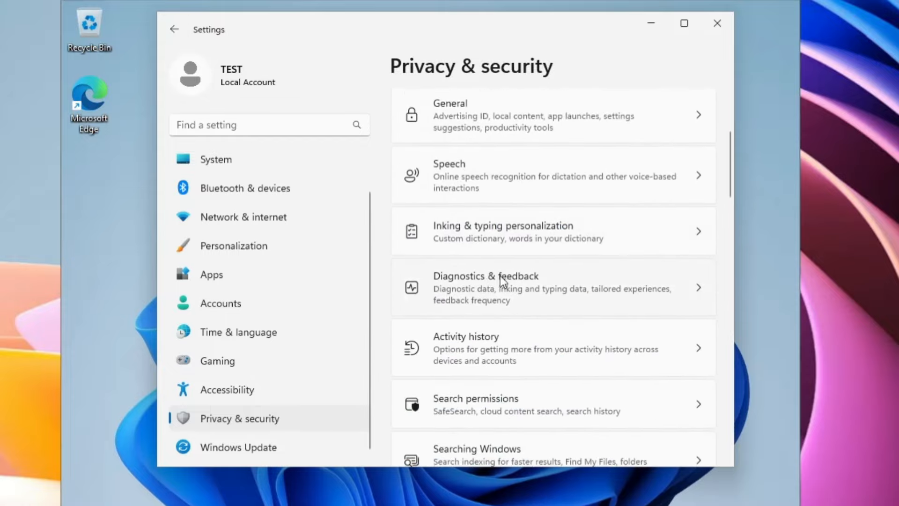
pyautogui.scroll(-6, 483, 281)
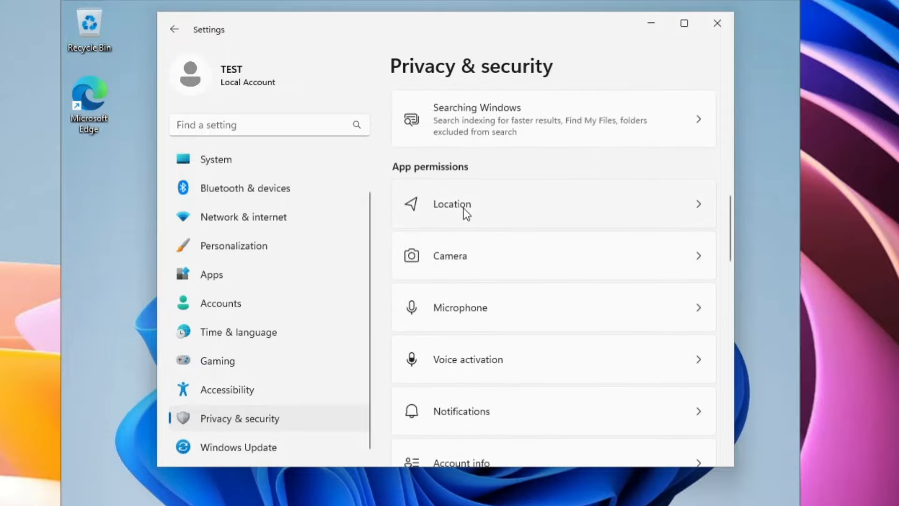
pyautogui.click(463, 208)
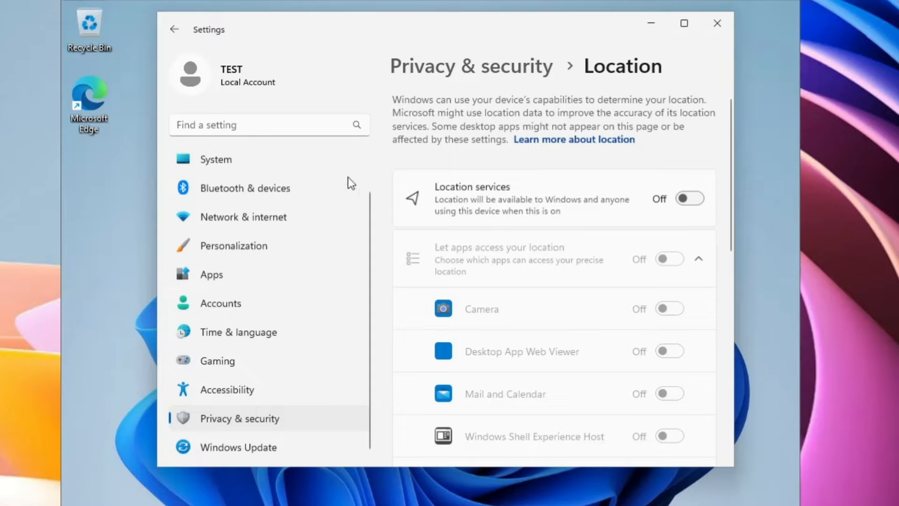
pyautogui.click(178, 24)
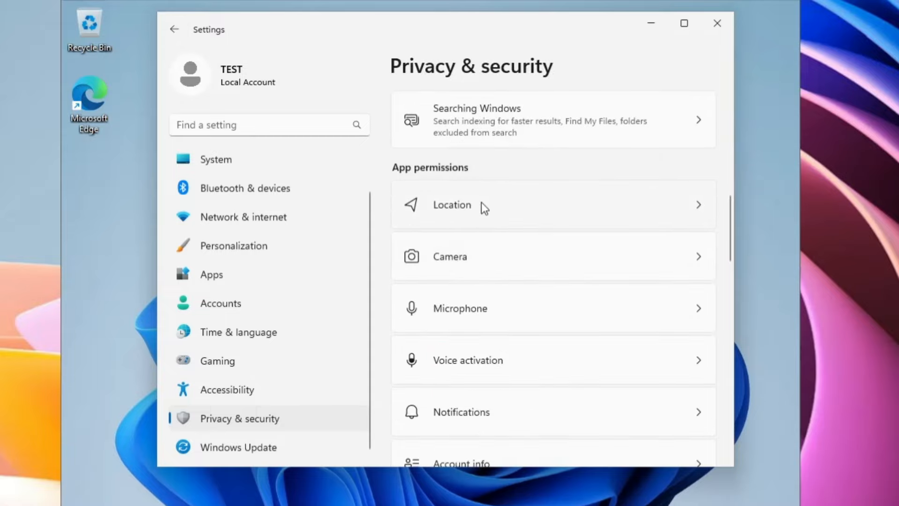
pyautogui.scroll(-2, 479, 206)
pyautogui.scroll(-2, 479, 204)
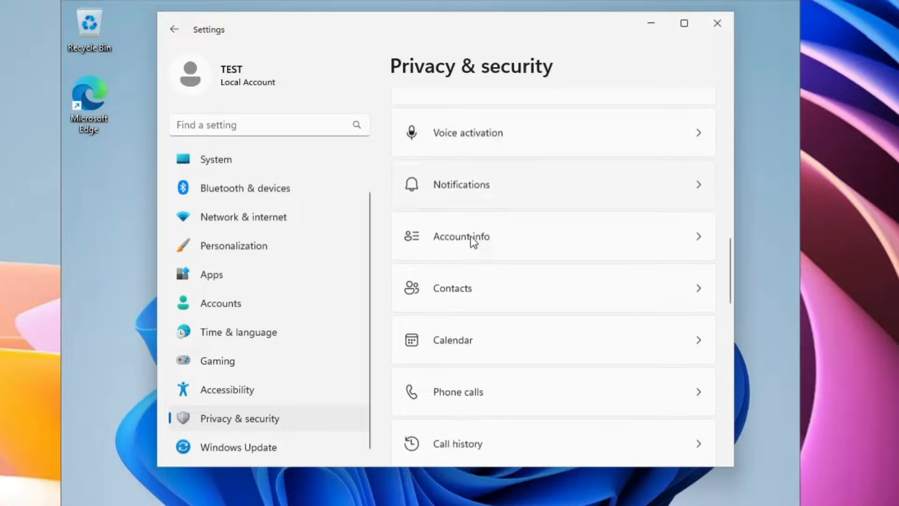
# Turn off app access to Contacts, Phone calls and Tasks
pyautogui.click(455, 298)
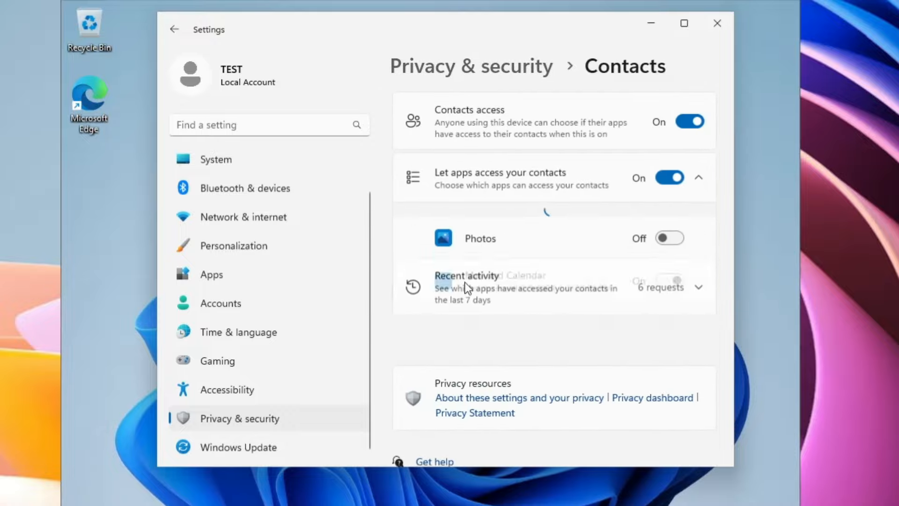
pyautogui.click(689, 121)
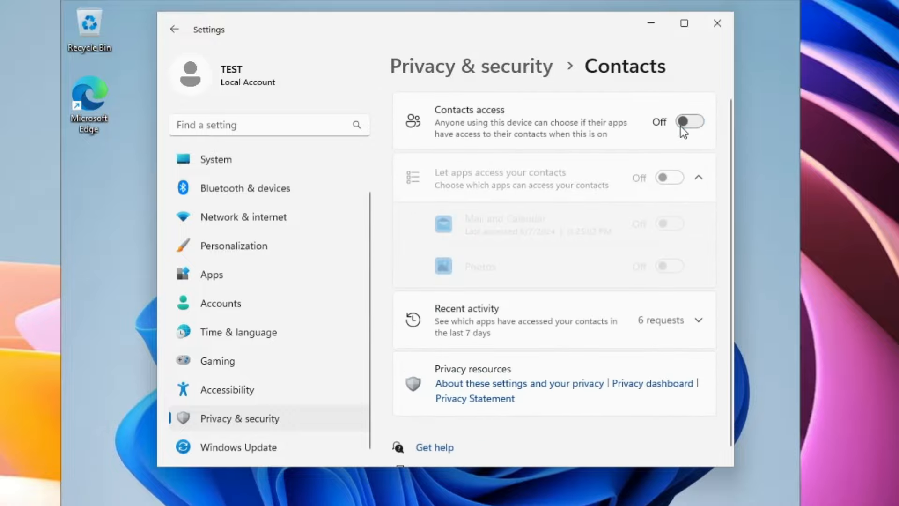
pyautogui.click(173, 30)
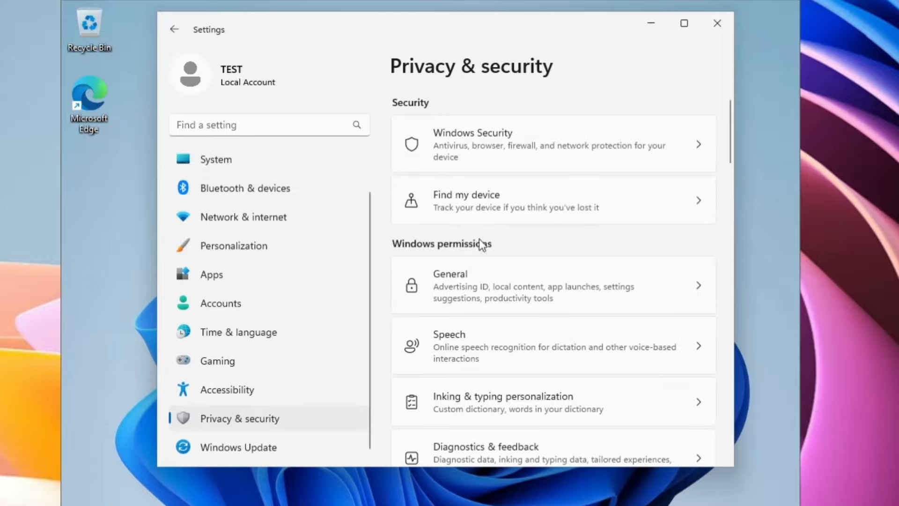
pyautogui.scroll(-5, 482, 245)
pyautogui.scroll(-10, 473, 356)
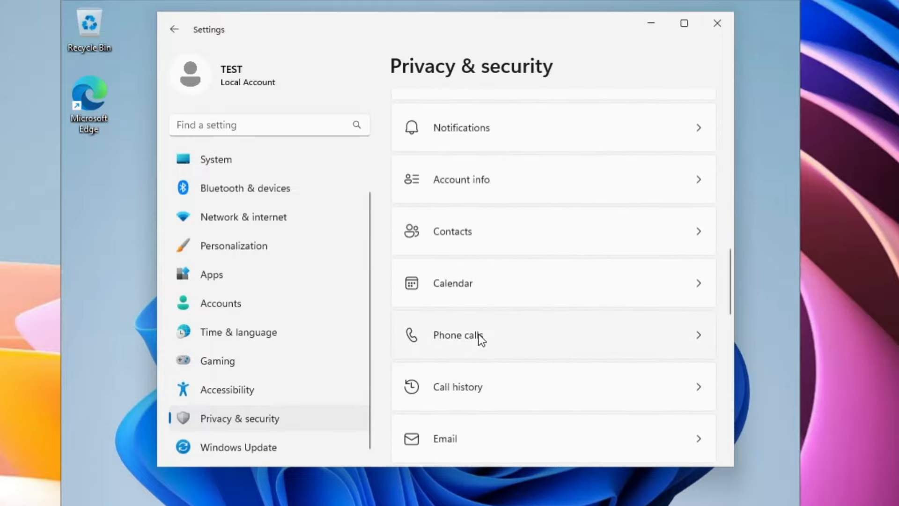
pyautogui.click(479, 337)
pyautogui.click(689, 121)
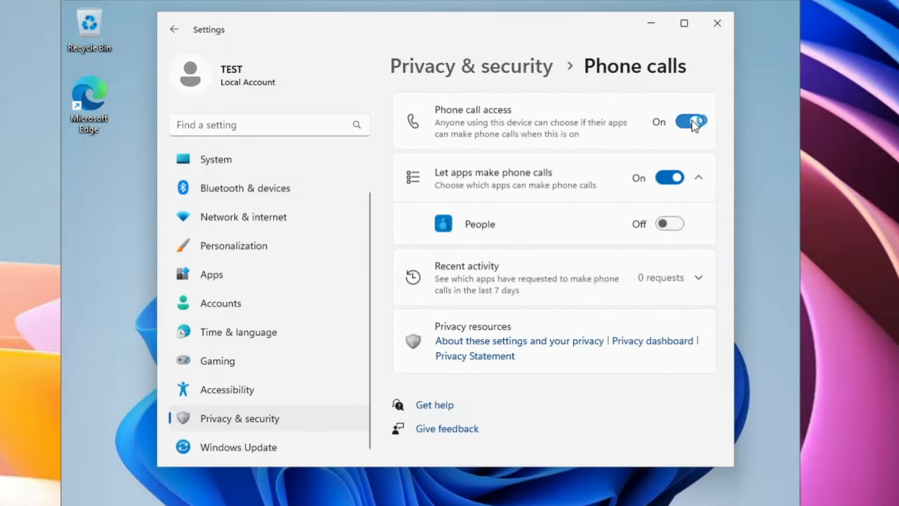
pyautogui.click(167, 34)
pyautogui.scroll(-8, 431, 269)
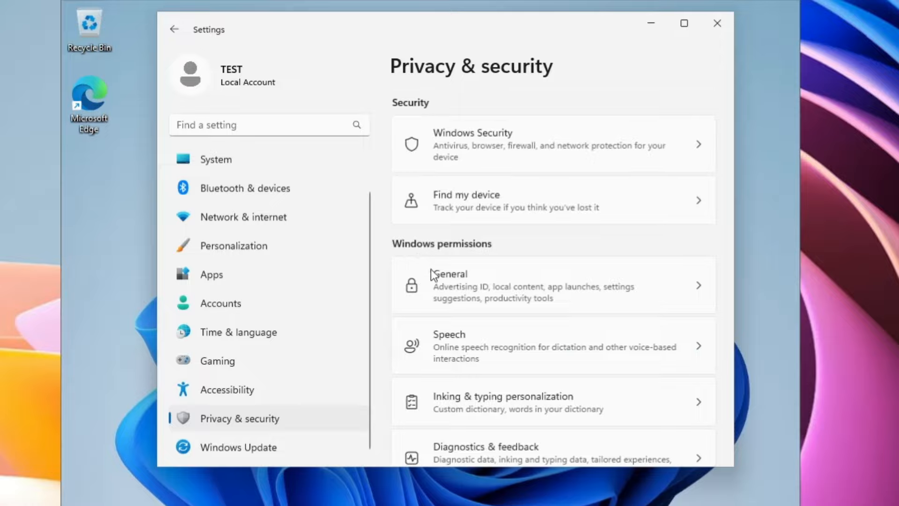
pyautogui.scroll(-7, 445, 288)
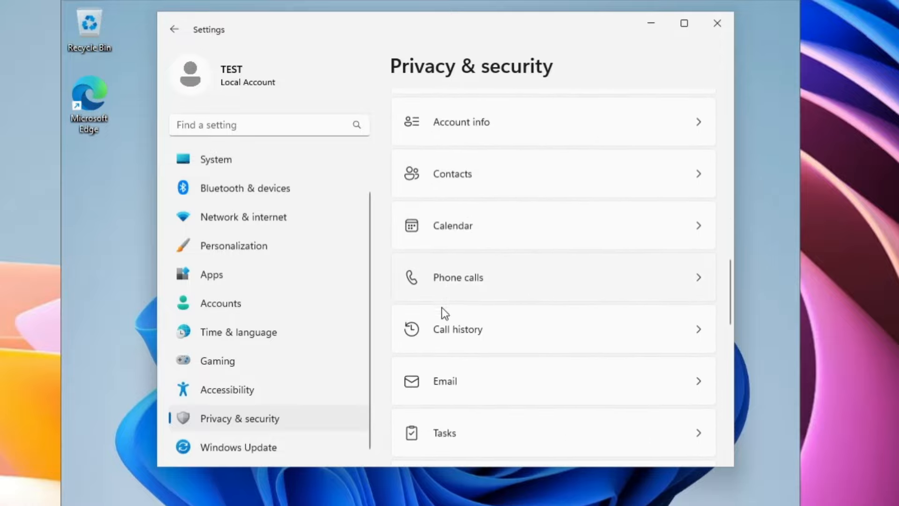
pyautogui.scroll(-1, 451, 377)
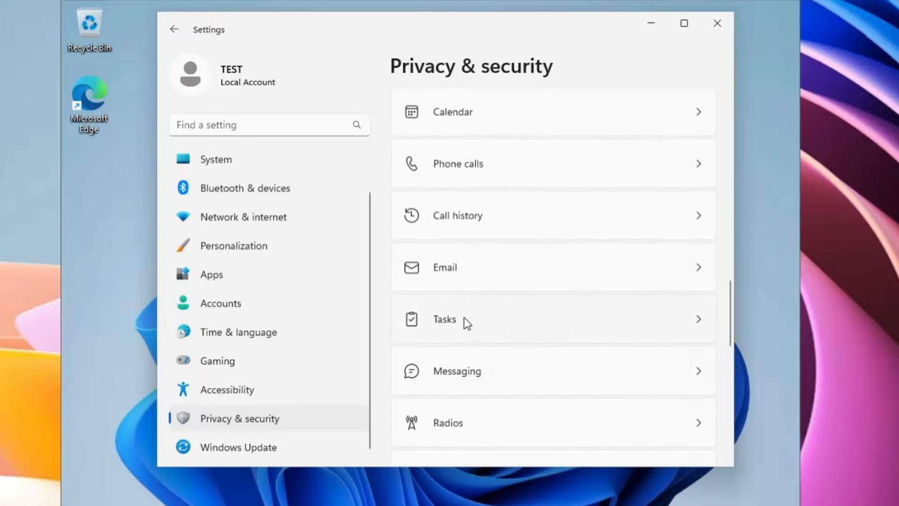
pyautogui.click(464, 317)
pyautogui.click(689, 123)
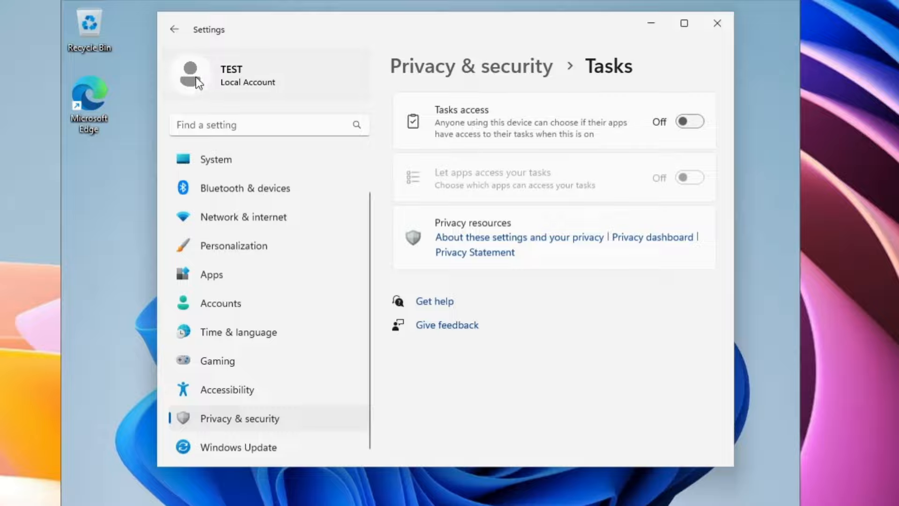
pyautogui.click(173, 32)
# Turn off app access to Notifications and close Settings
pyautogui.scroll(1, 487, 344)
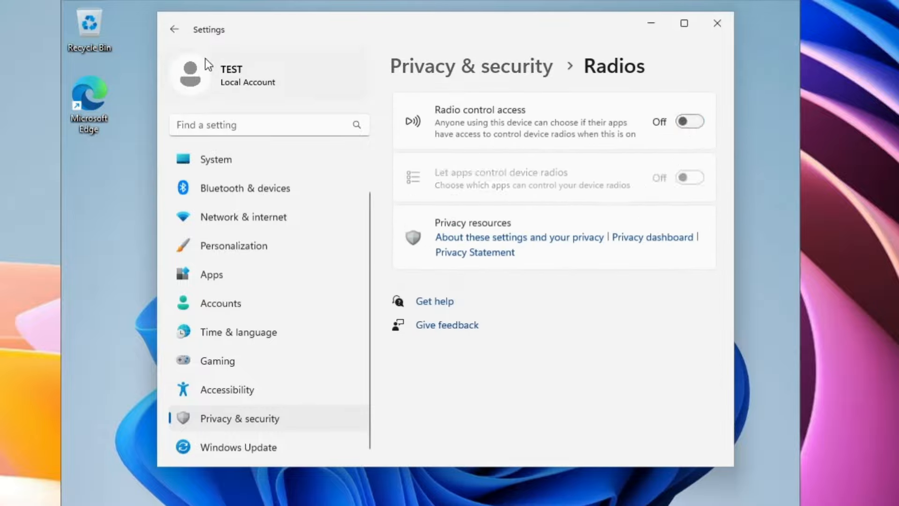
pyautogui.click(174, 29)
pyautogui.scroll(-6, 473, 357)
pyautogui.scroll(15, 449, 308)
pyautogui.click(450, 302)
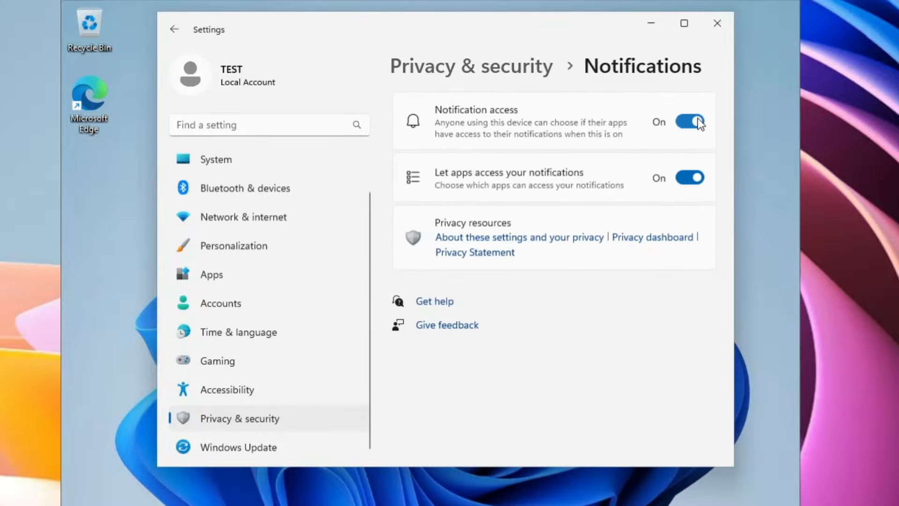
pyautogui.click(697, 121)
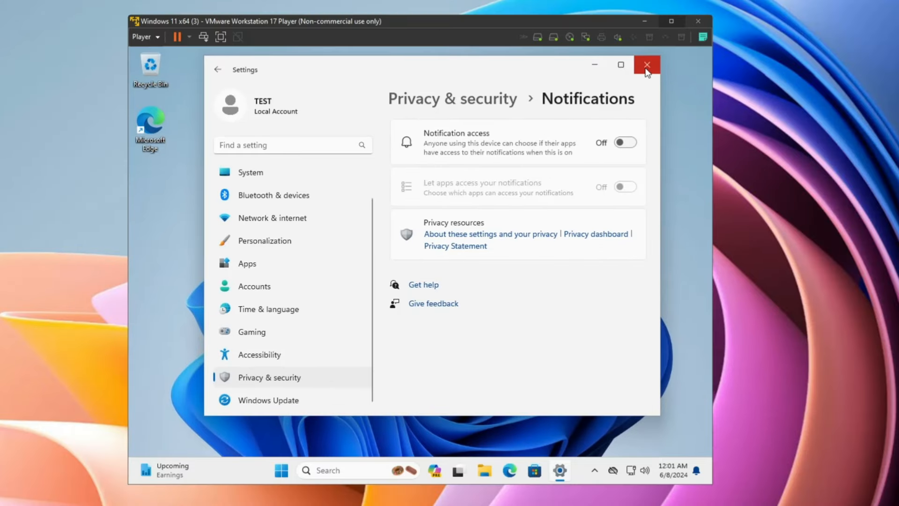
pyautogui.click(646, 68)
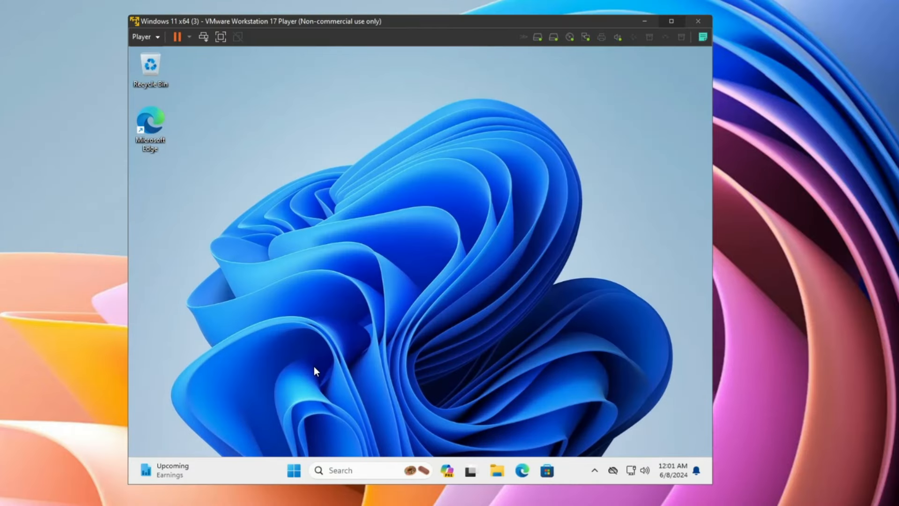
pyautogui.rightClick(295, 470)
pyautogui.click(280, 328)
pyautogui.click(205, 190)
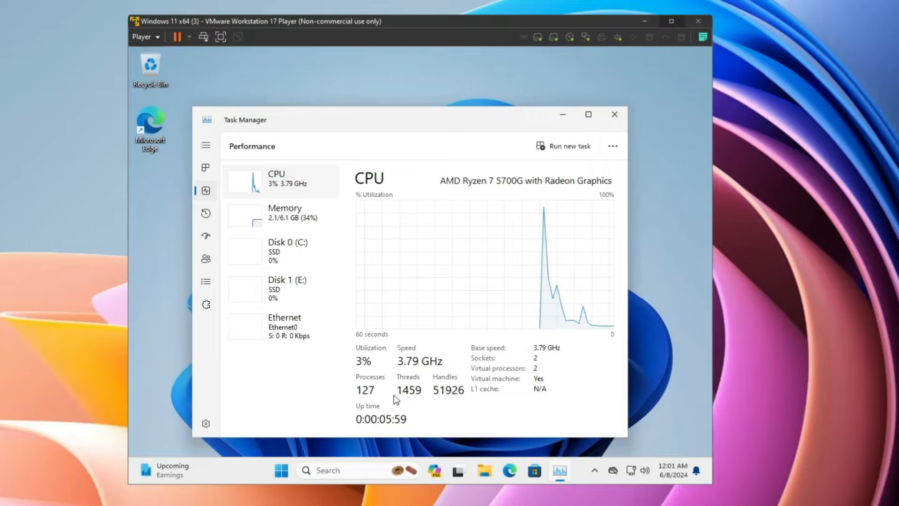
pyautogui.click(615, 114)
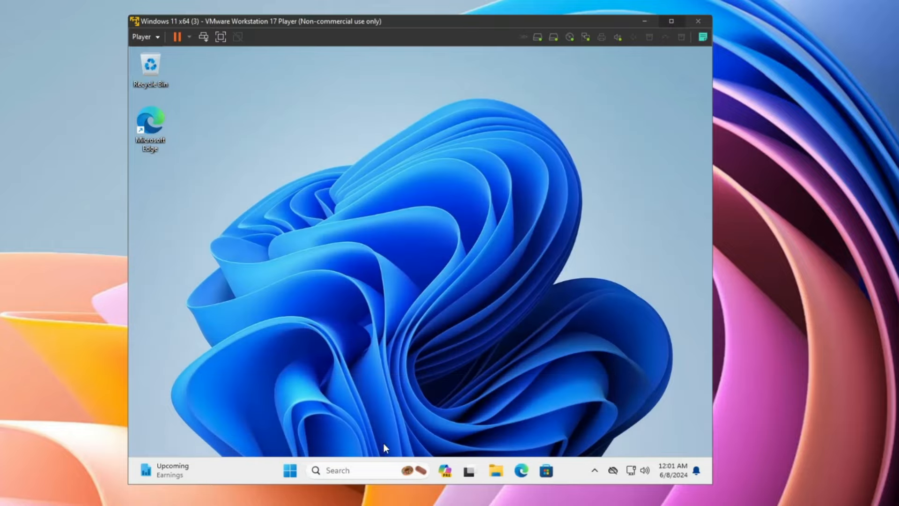
# Run sysdm.cpl and open Performance Options from the Advanced tab of System Properties
pyautogui.click(365, 472)
pyautogui.write('sys')
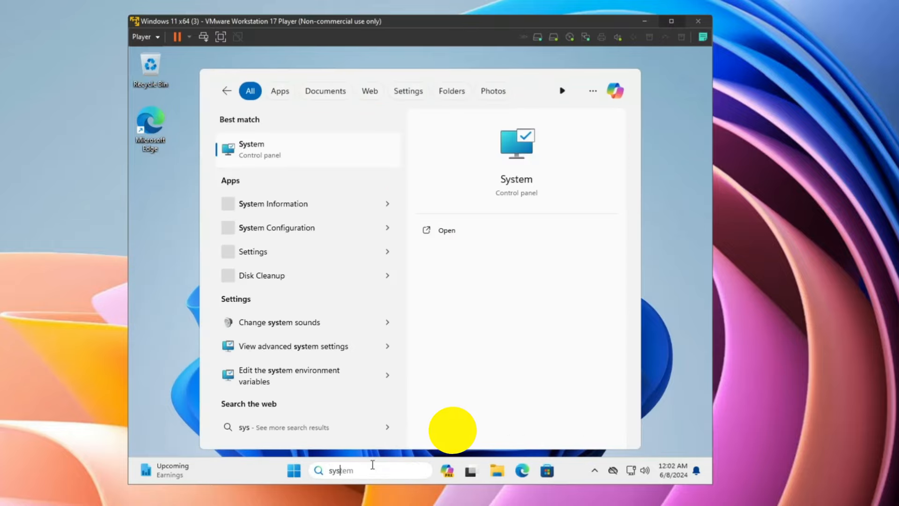
pyautogui.write('dm.cpl')
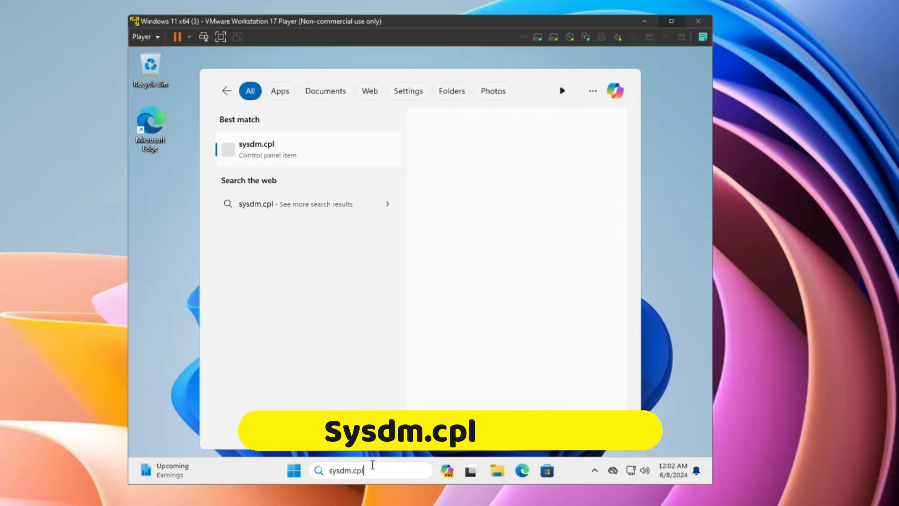
pyautogui.press('Return')
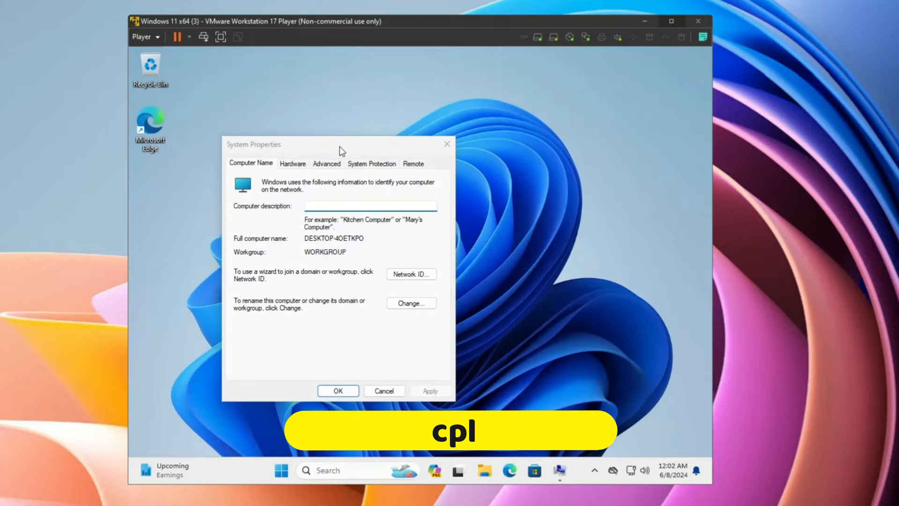
pyautogui.moveTo(339, 146); pyautogui.dragTo(425, 122)
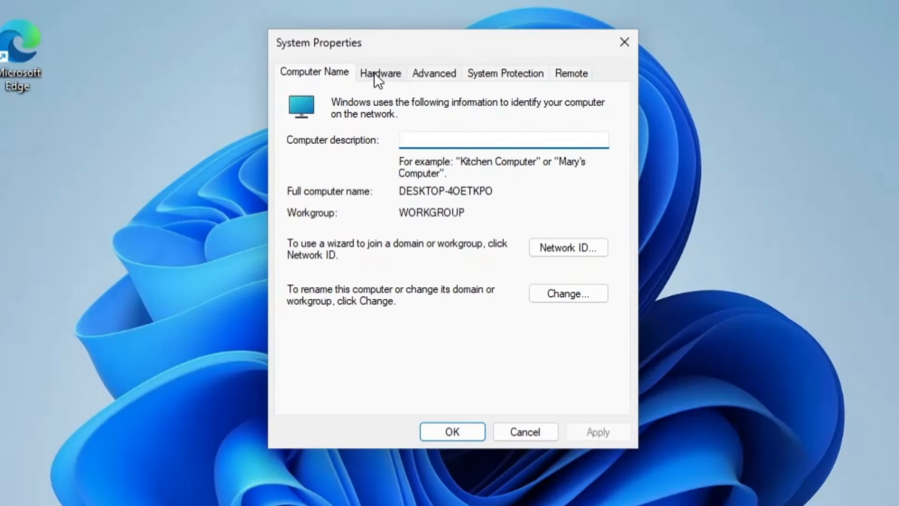
pyautogui.click(426, 73)
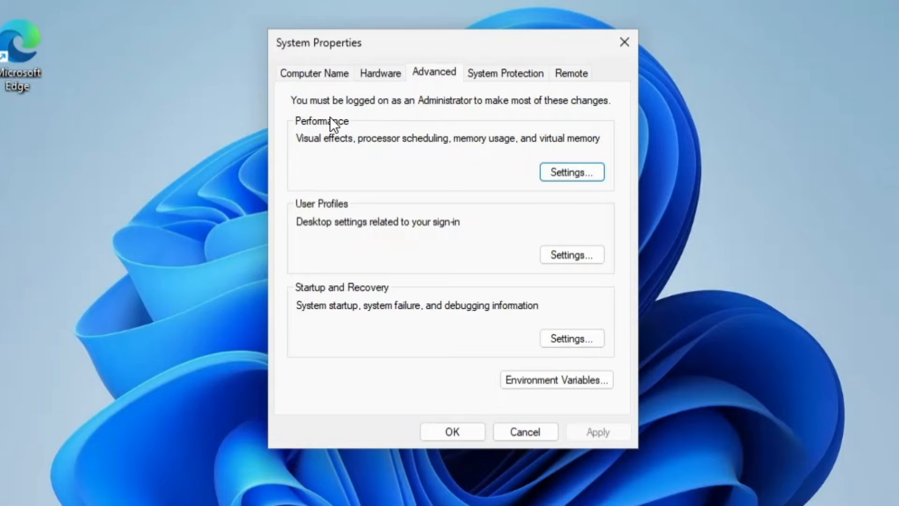
pyautogui.click(553, 173)
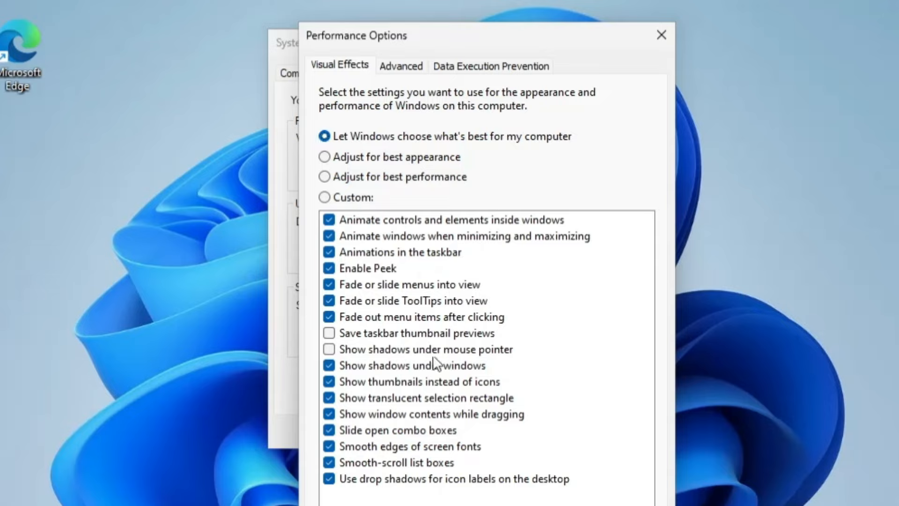
# Set visual effects to best performance but keep window animations, thumbnails and smooth screen fonts
pyautogui.click(376, 179)
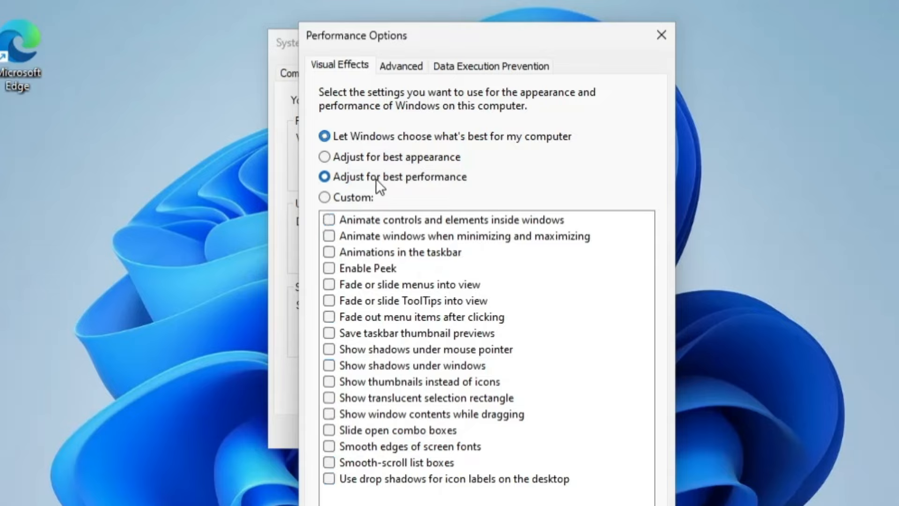
pyautogui.click(373, 235)
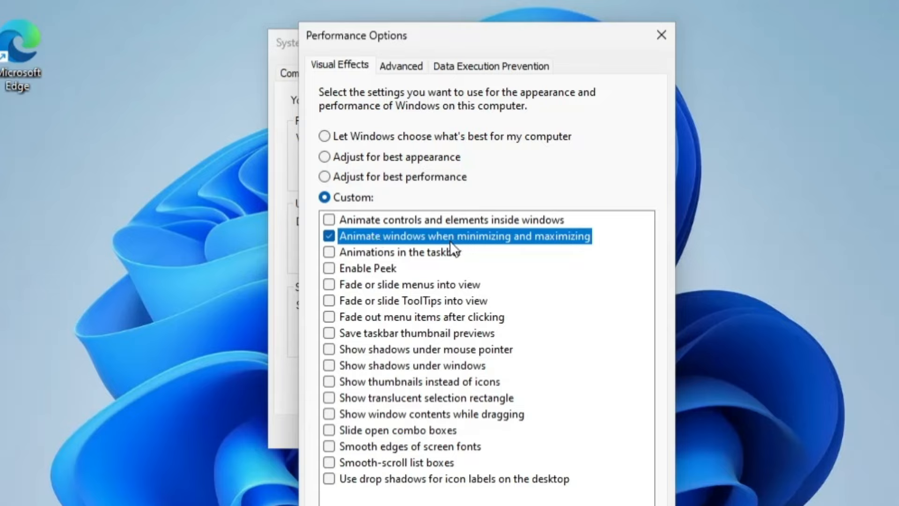
pyautogui.click(376, 382)
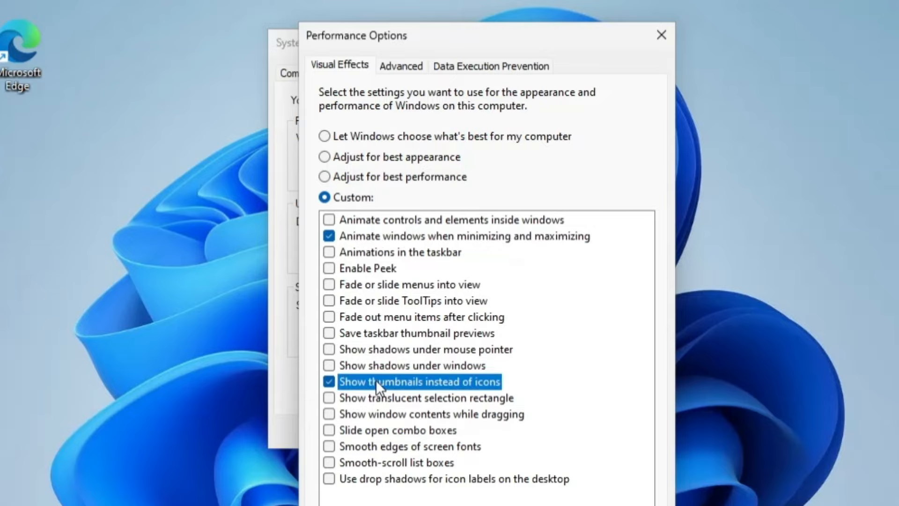
pyautogui.click(390, 446)
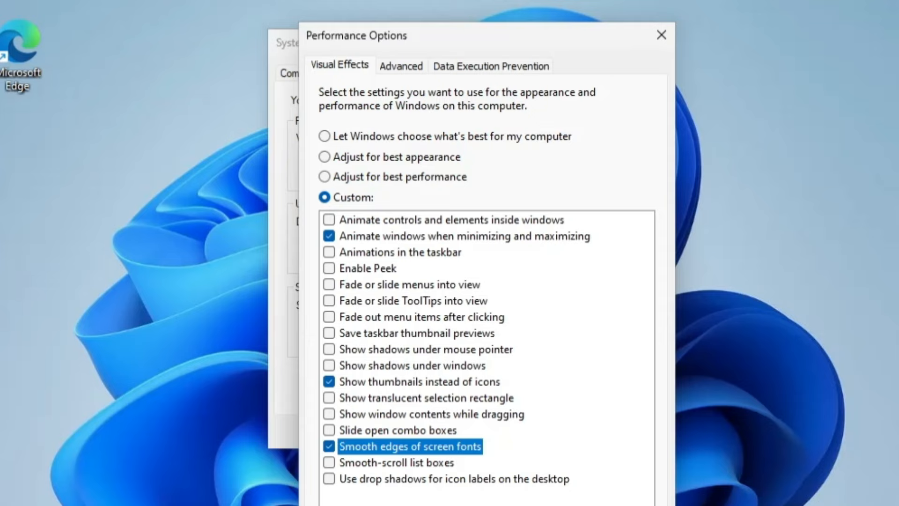
pyautogui.click(640, 505)
pyautogui.click(492, 505)
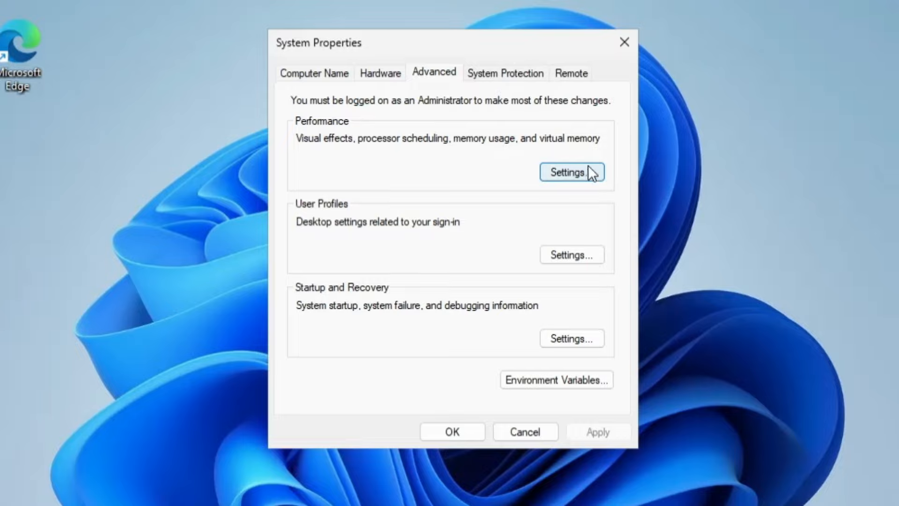
# Reopen Performance Options to review the Advanced tab's scheduling and virtual memory, then close it
pyautogui.click(573, 171)
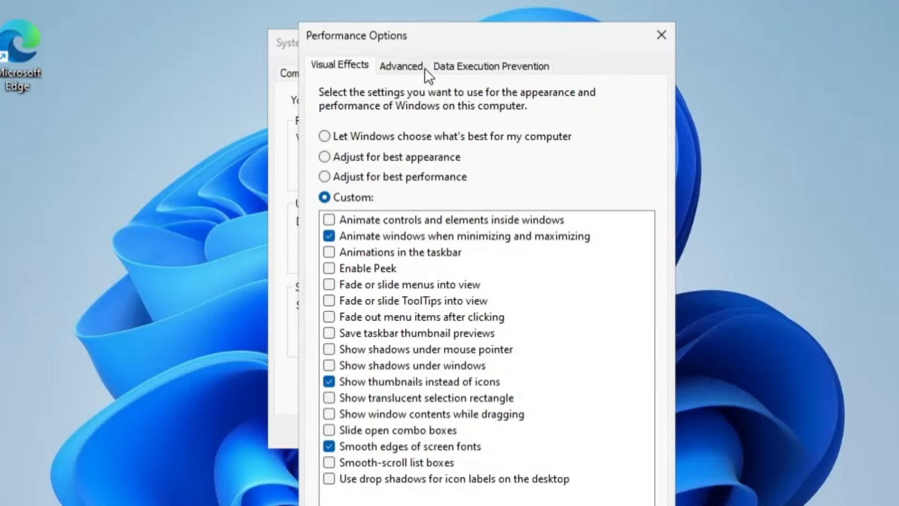
pyautogui.click(423, 67)
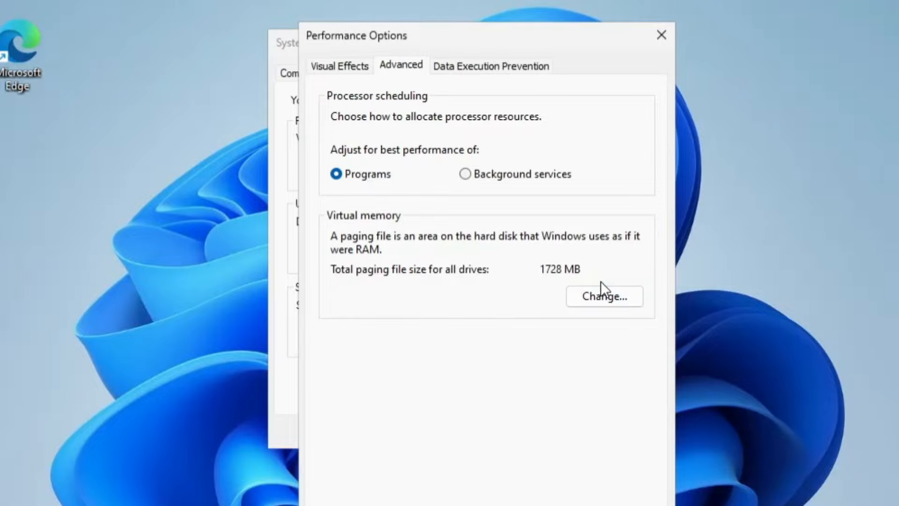
pyautogui.click(662, 33)
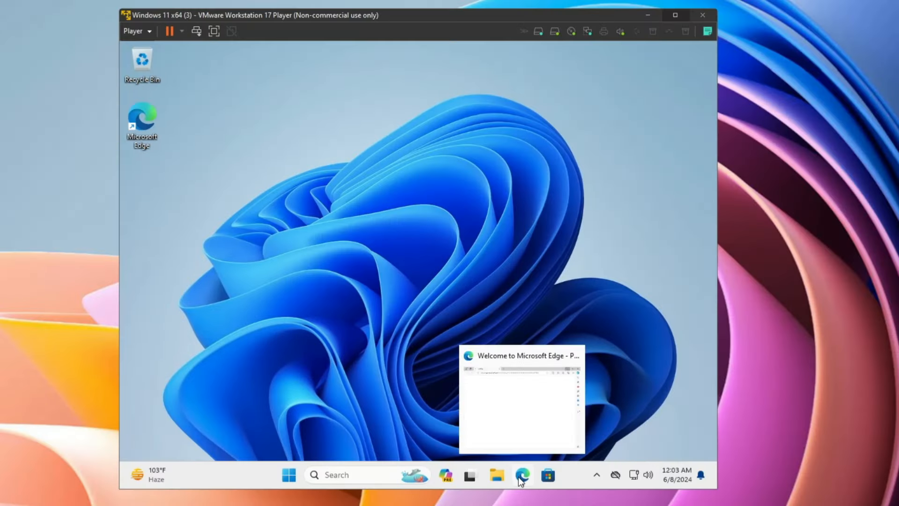
# In Edge, search 'optimizer github' and open the hellzerg/optimizer GitHub repository
pyautogui.click(521, 478)
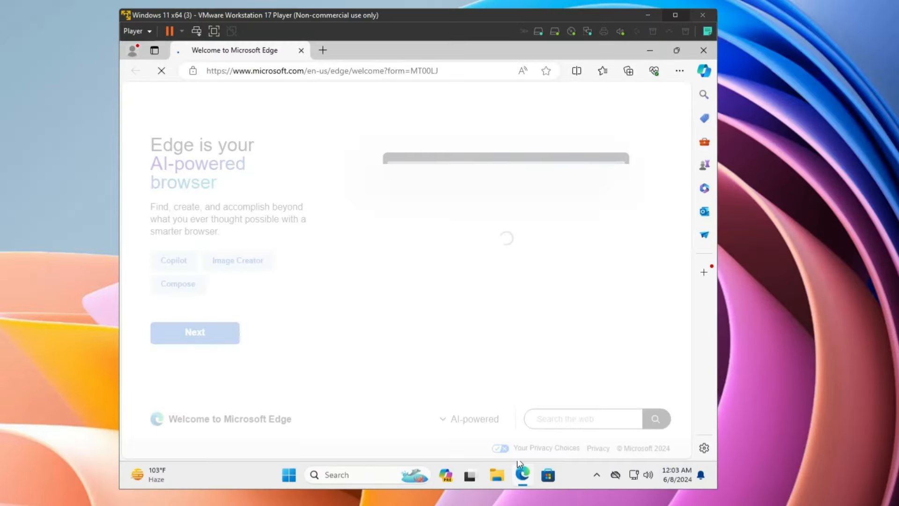
pyautogui.click(371, 71)
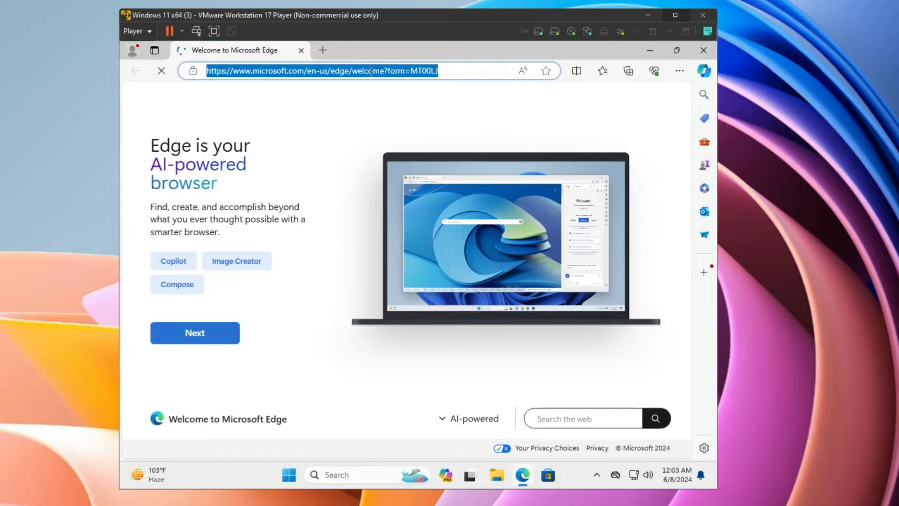
pyautogui.write('optimizer github')
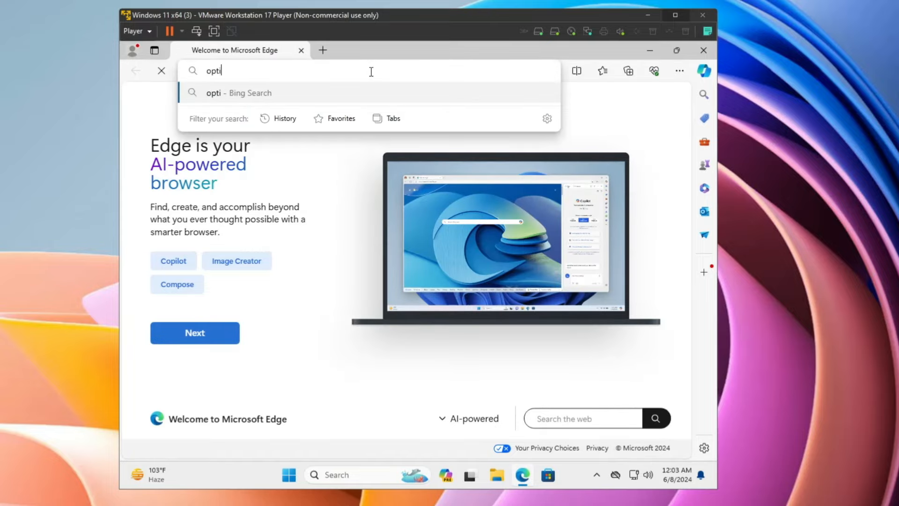
pyautogui.press('Return')
pyautogui.scroll(-2, 309, 232)
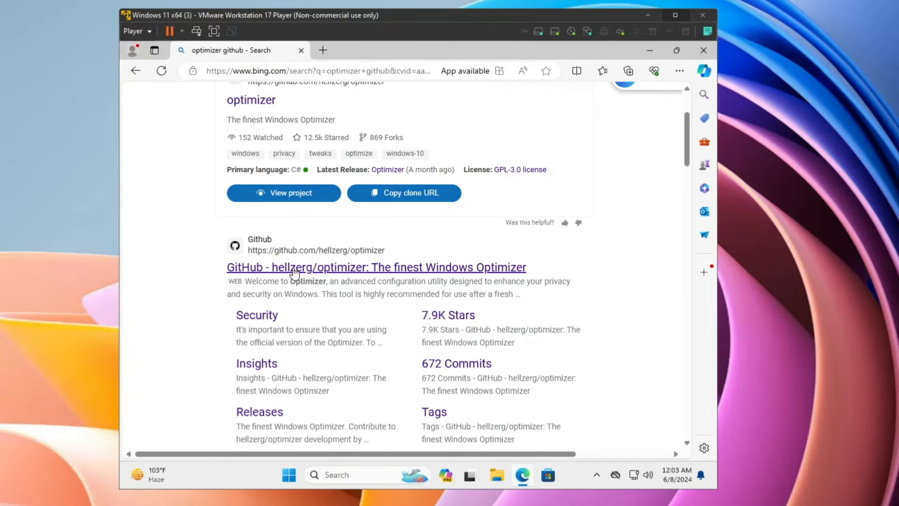
pyautogui.click(359, 267)
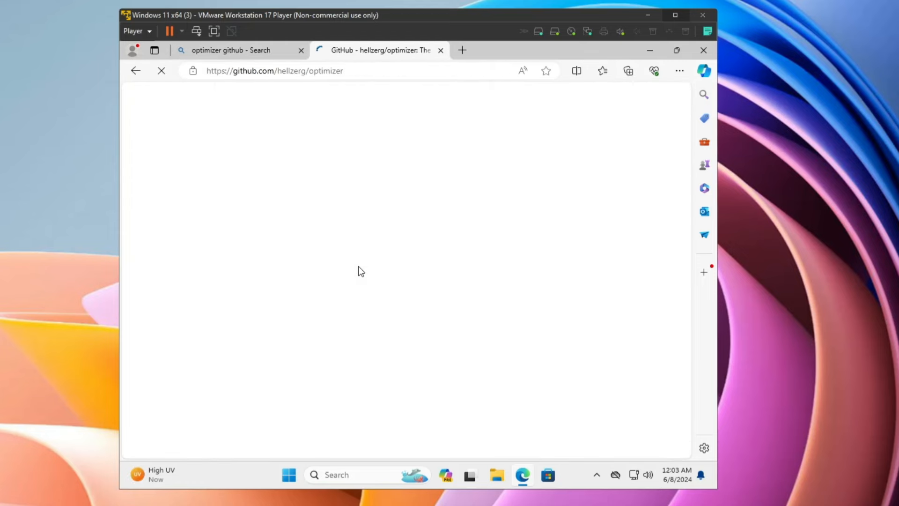
# Copy the repository URL and go to virustotal.com in a new tab
pyautogui.click(358, 72)
pyautogui.hotkey('ctrl', 'c')
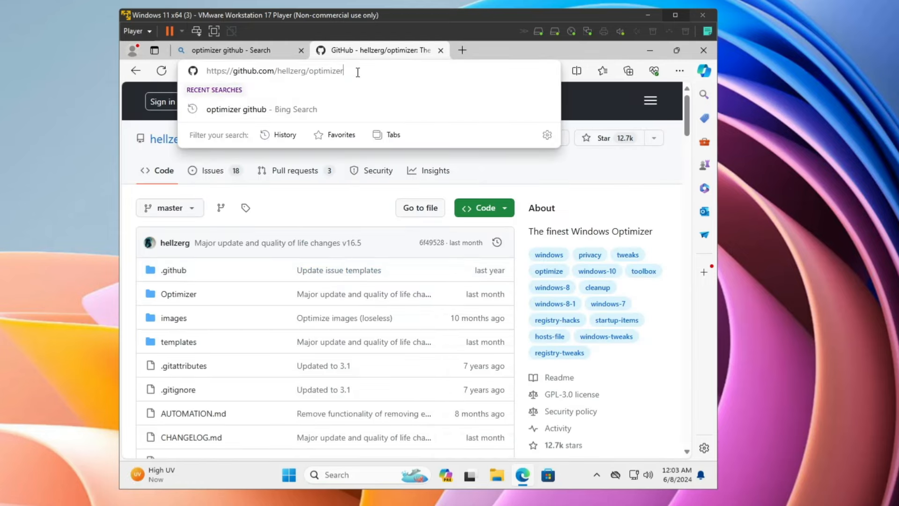
pyautogui.click(465, 53)
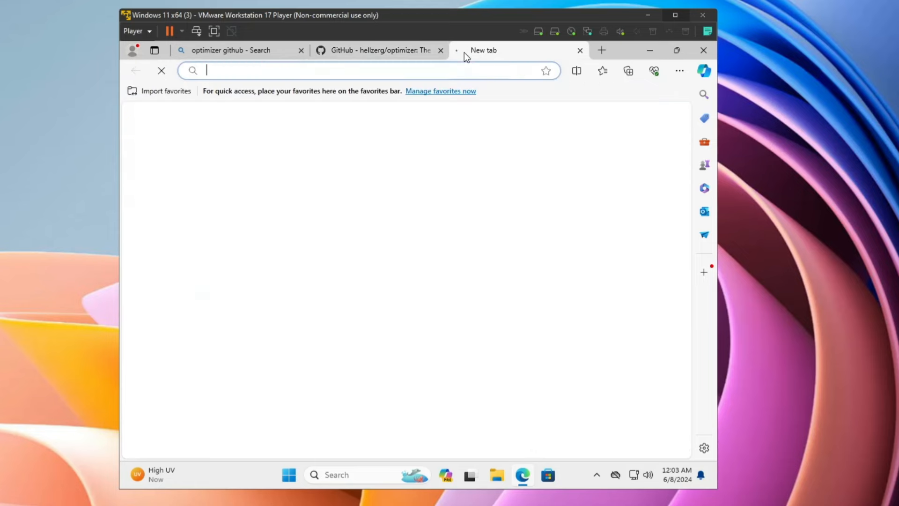
pyautogui.write('virust')
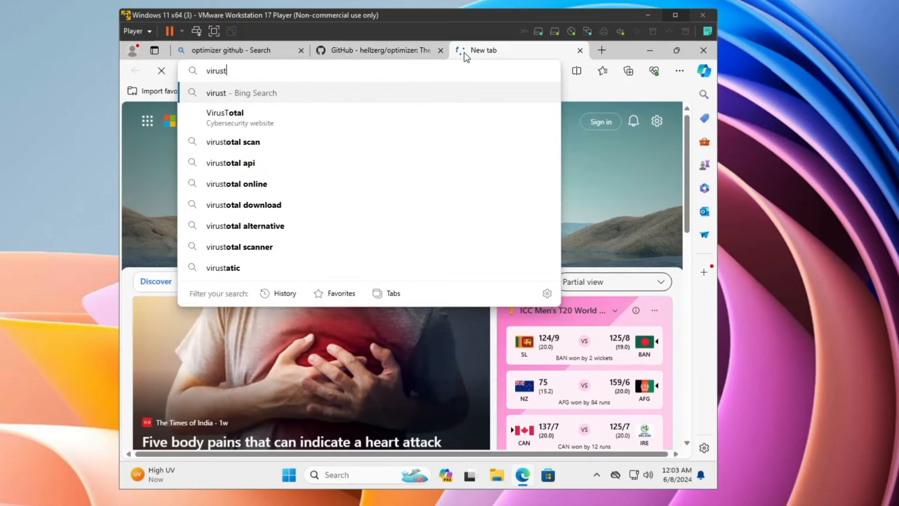
pyautogui.write('otal.com')
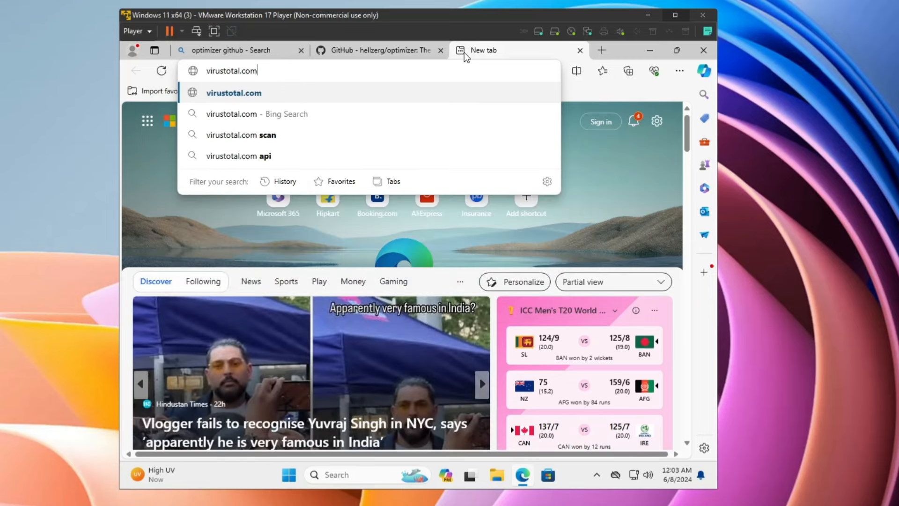
pyautogui.press('Return')
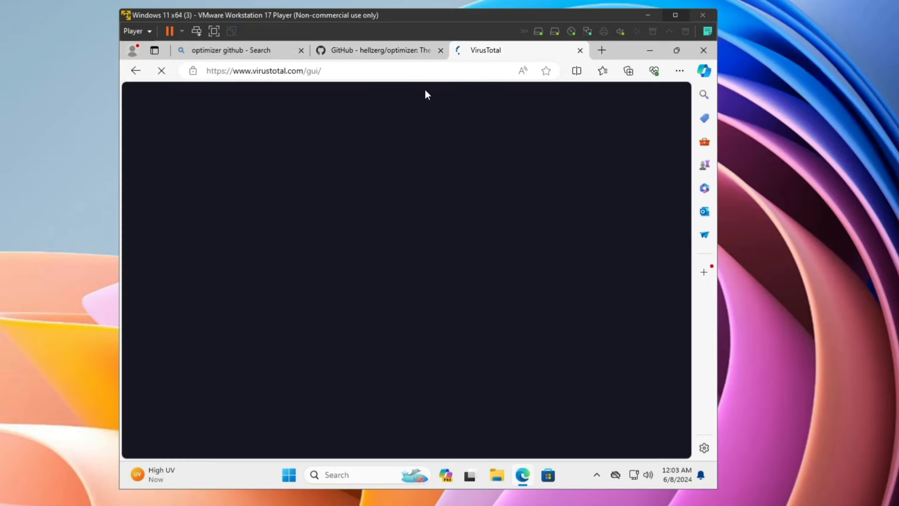
# Scan the pasted hellzerg/optimizer URL on VirusTotal and review the 0/92 detection report
pyautogui.click(381, 233)
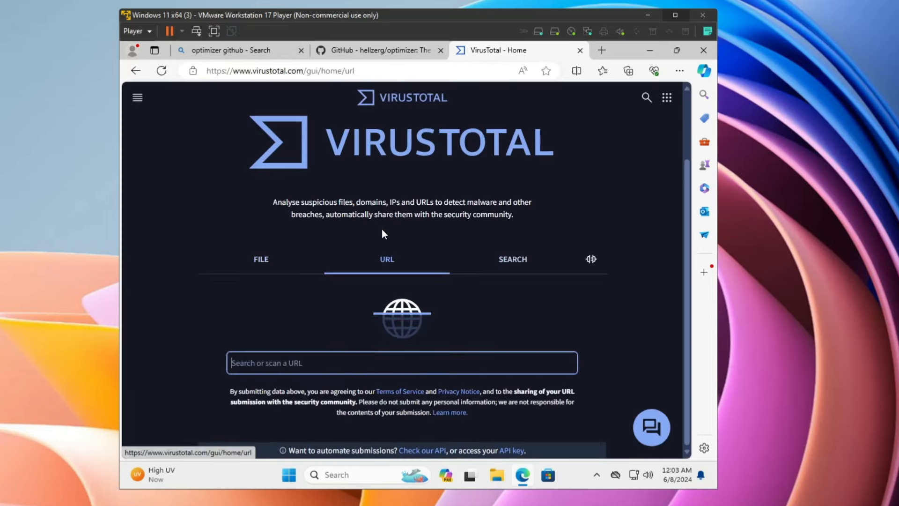
pyautogui.hotkey('ctrl', 'v')
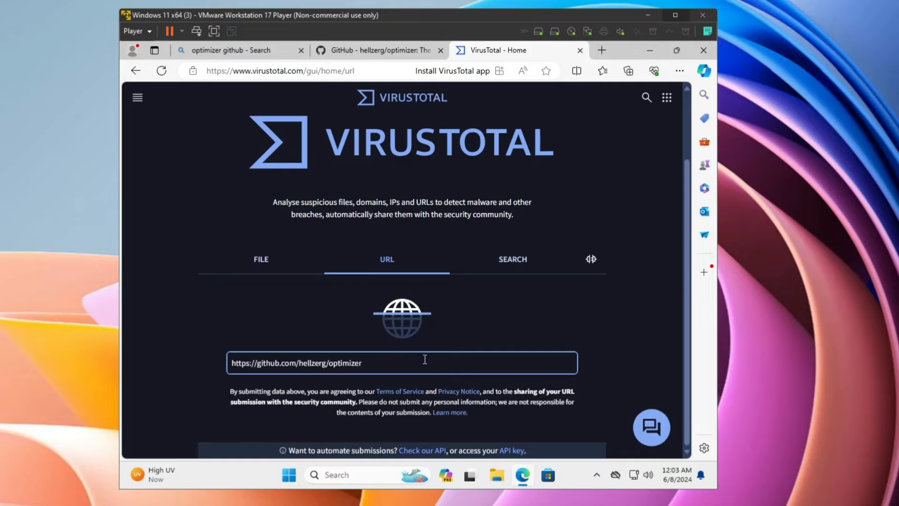
pyautogui.press('Return')
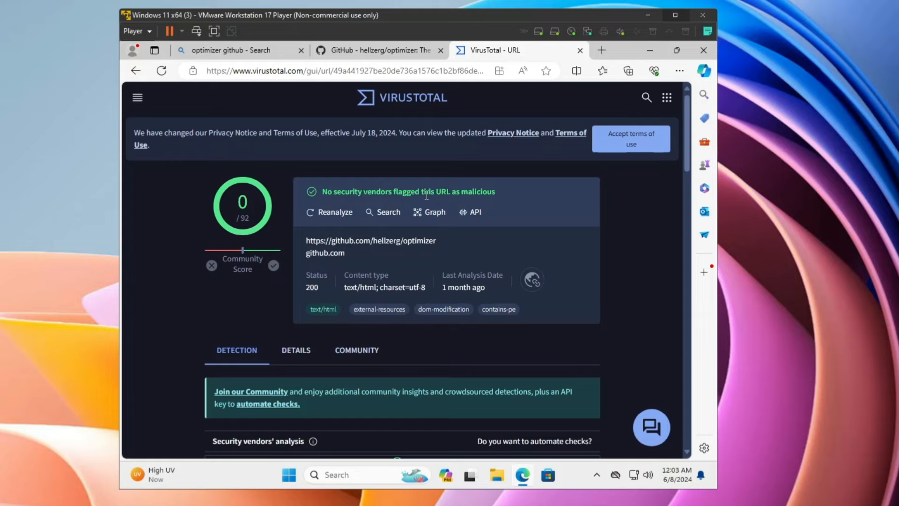
pyautogui.scroll(-3, 348, 323)
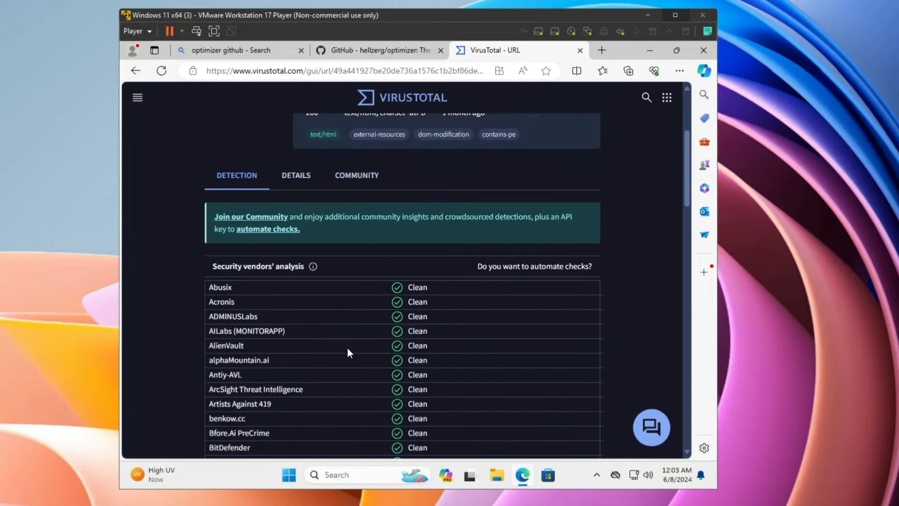
pyautogui.scroll(-4, 349, 353)
pyautogui.scroll(7, 347, 254)
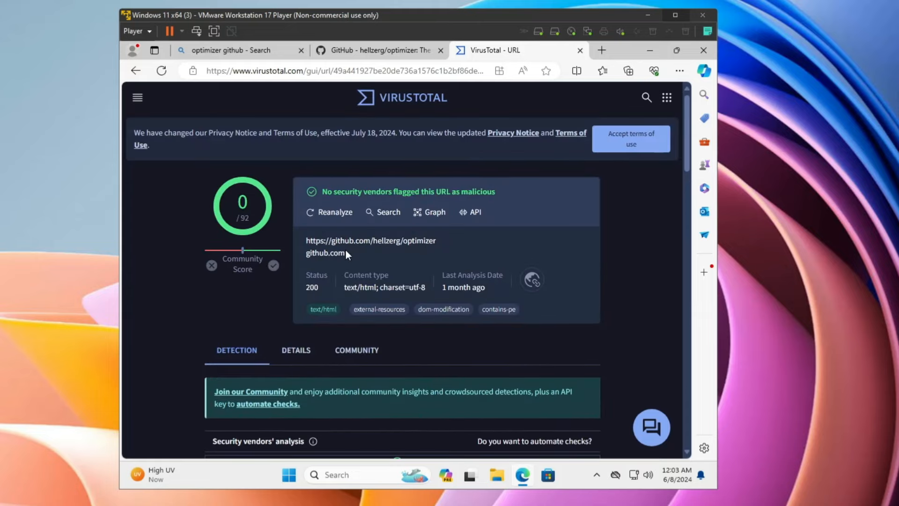
pyautogui.moveTo(452, 241); pyautogui.dragTo(307, 240)
# Close VirusTotal, download Optimizer-16.5.exe from the latest release, and run it as administrator
pyautogui.hotkey('ctrl', 'w')
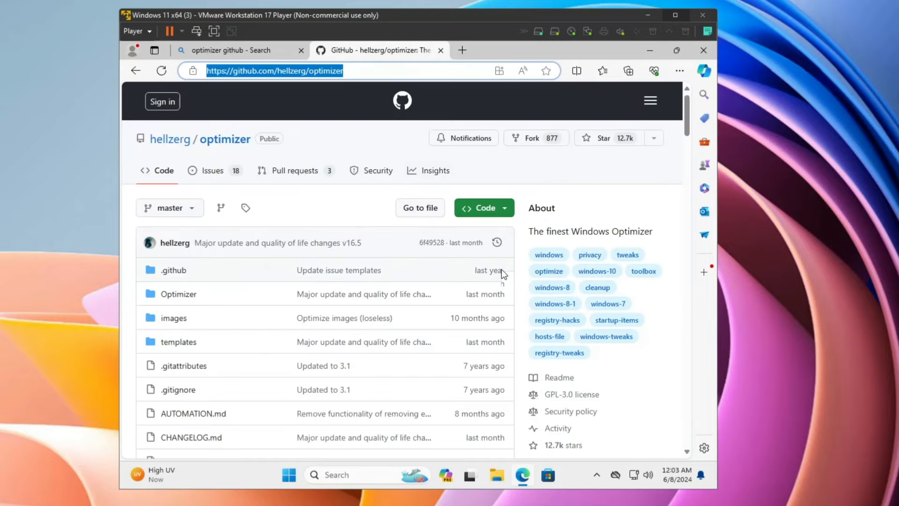
pyautogui.scroll(-5, 501, 269)
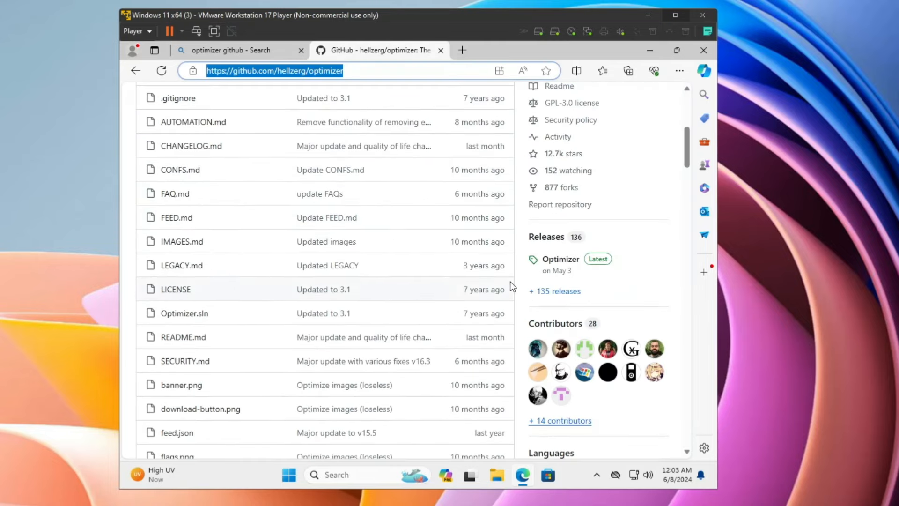
pyautogui.click(603, 264)
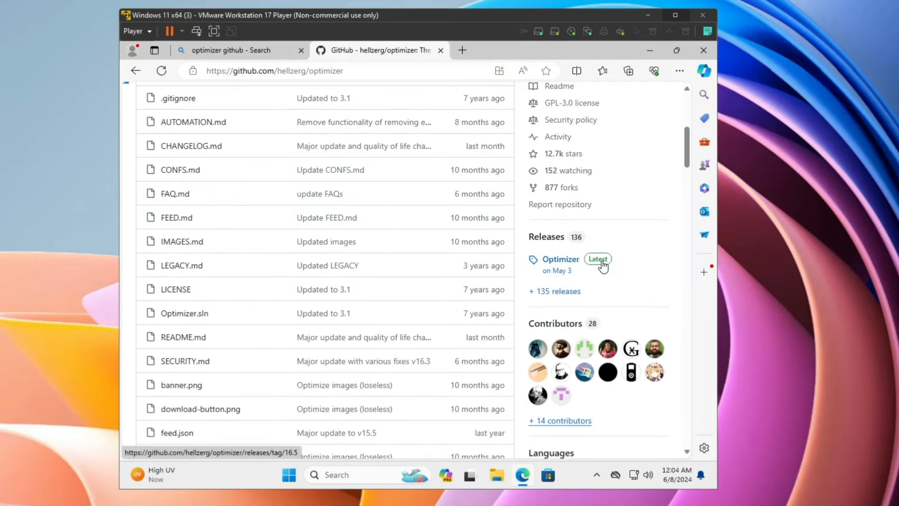
pyautogui.scroll(-10, 170, 323)
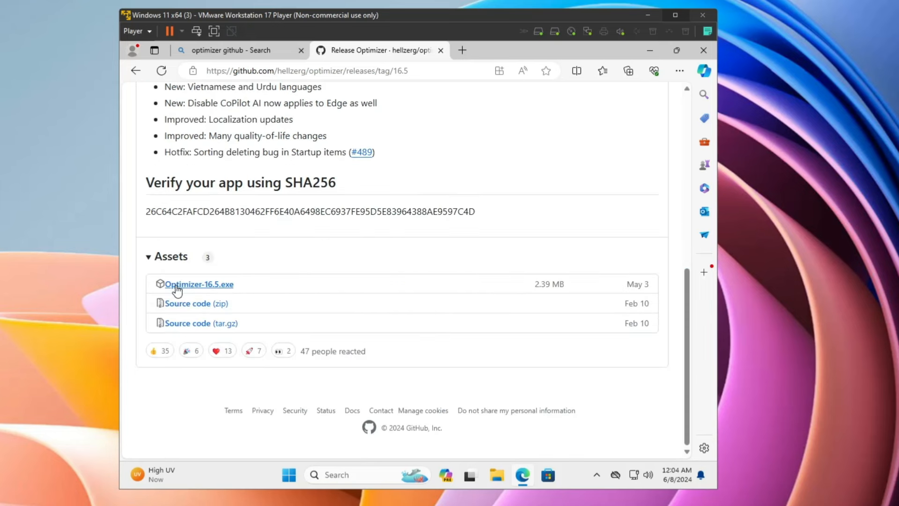
pyautogui.click(225, 288)
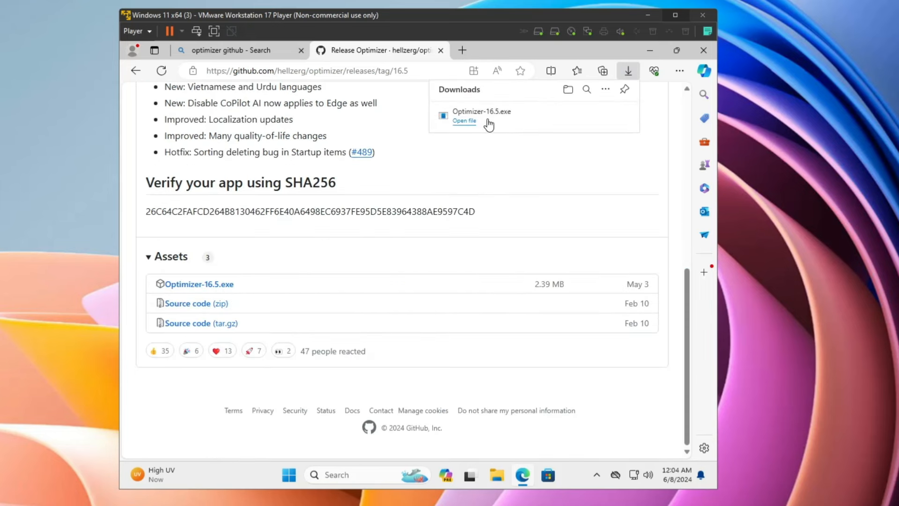
pyautogui.click(490, 120)
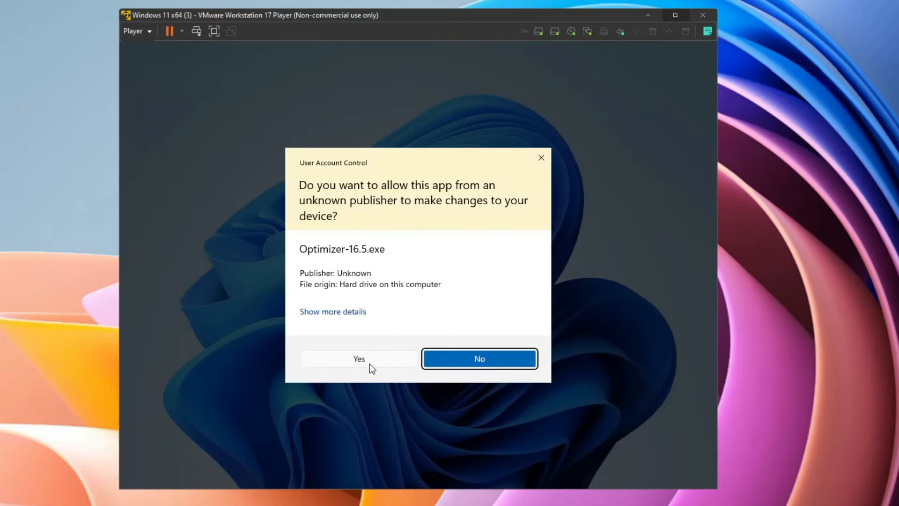
pyautogui.click(369, 364)
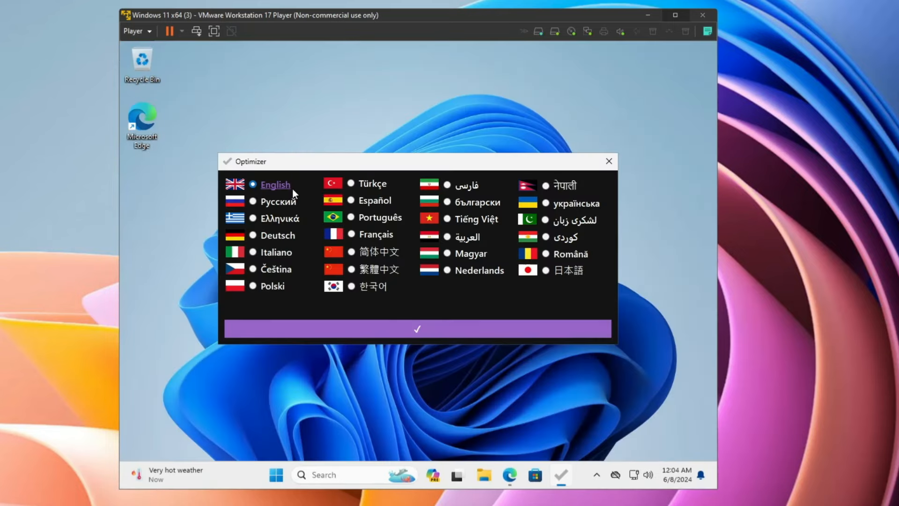
# Choose English in Optimizer's language picker and continue to the main window
pyautogui.click(434, 333)
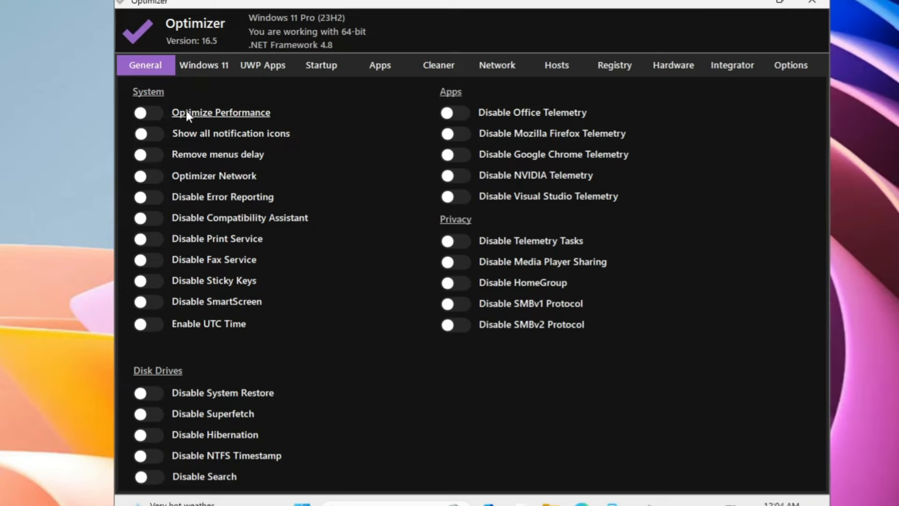
# Turn on Optimize Performance, Remove Menus Delay and Disable Error Reporting, and disable Print, Fax and SmartScreen
pyautogui.click(146, 113)
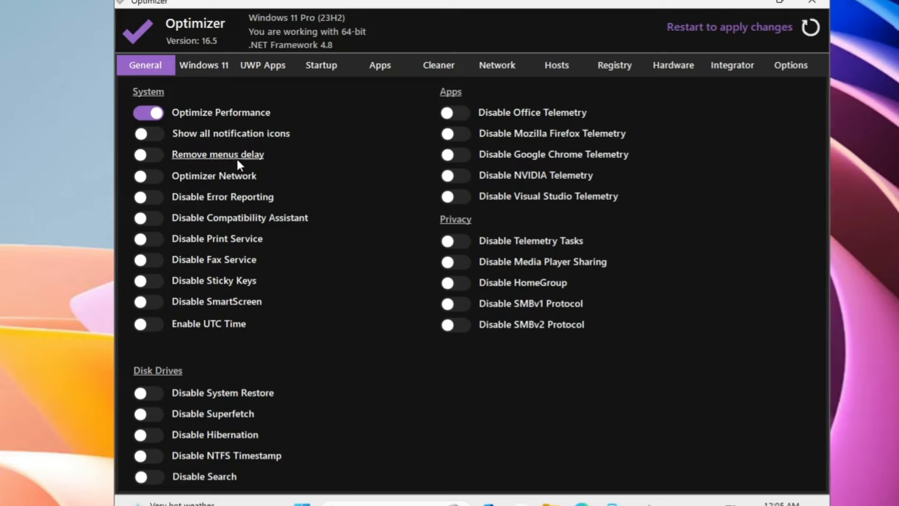
pyautogui.click(146, 155)
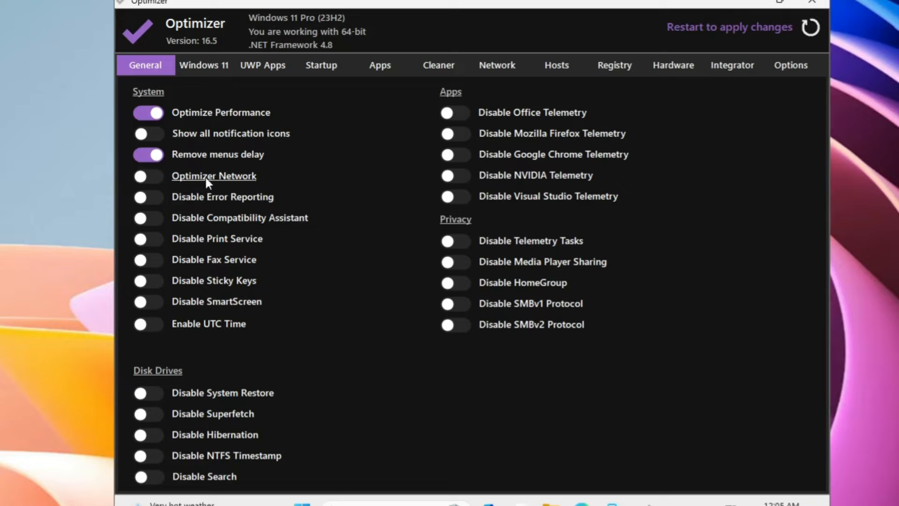
pyautogui.click(158, 196)
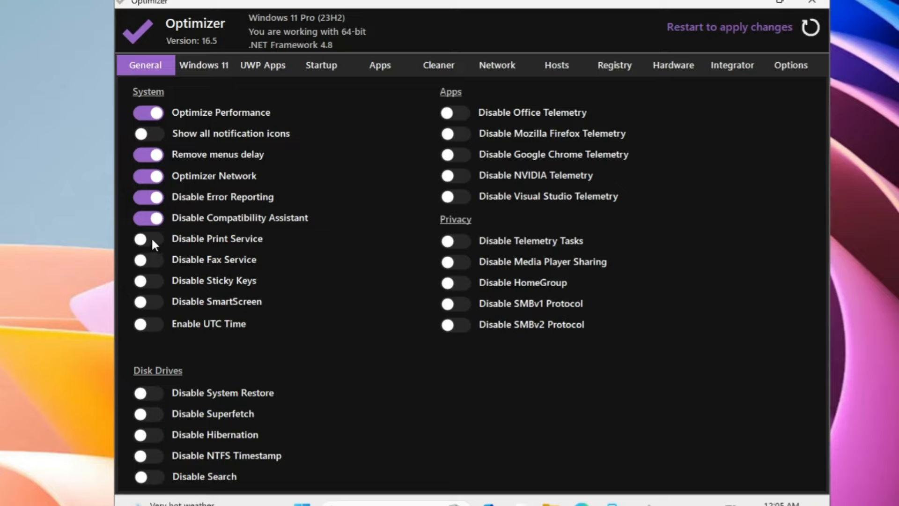
pyautogui.click(193, 240)
pyautogui.click(193, 261)
pyautogui.click(193, 302)
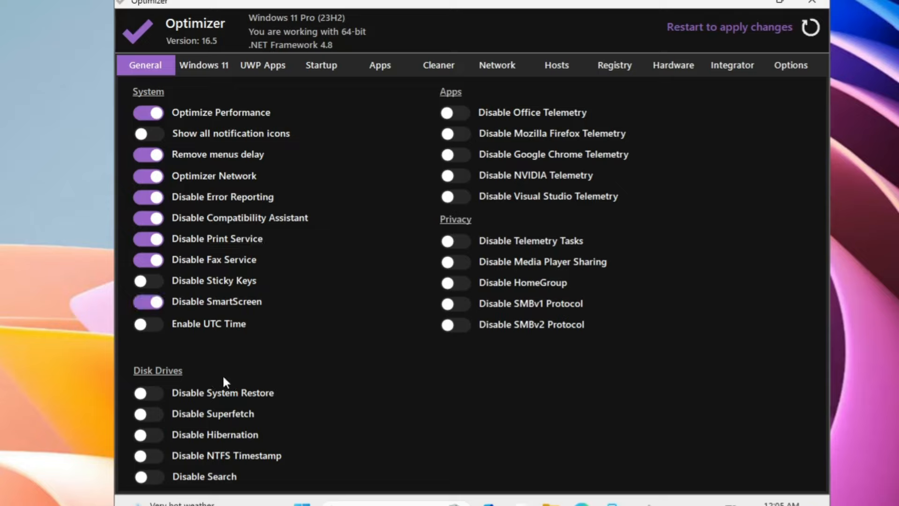
# Disable Superfetch, Search, Firefox/Visual Studio/Chrome/NVIDIA telemetry and telemetry tasks, then show the Windows 11 tweaks
pyautogui.click(153, 416)
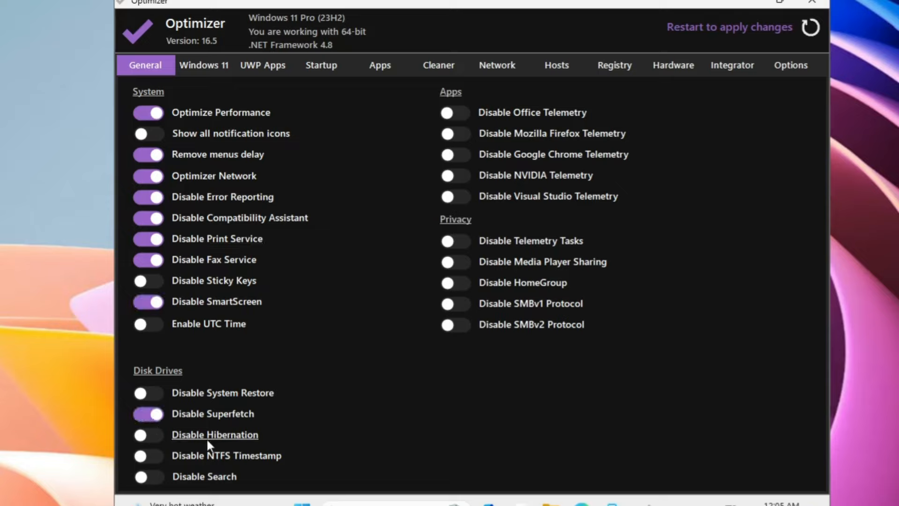
pyautogui.click(155, 476)
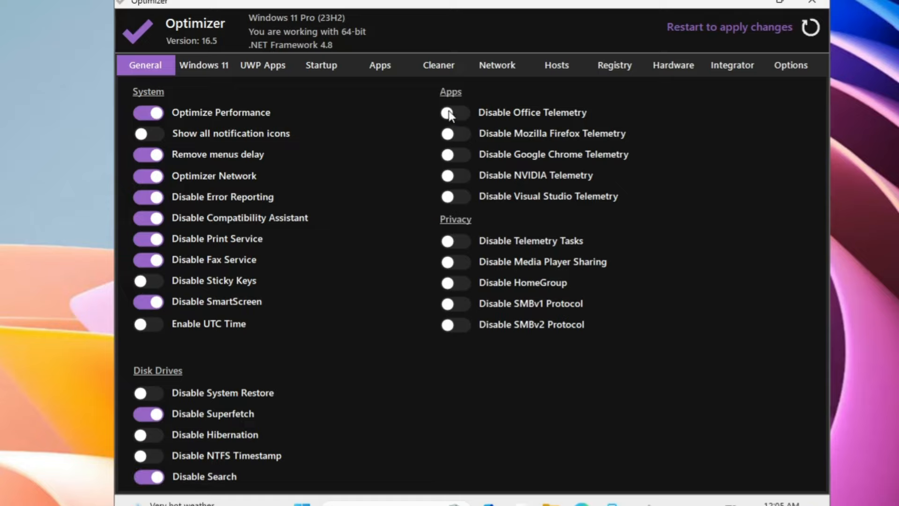
pyautogui.click(453, 134)
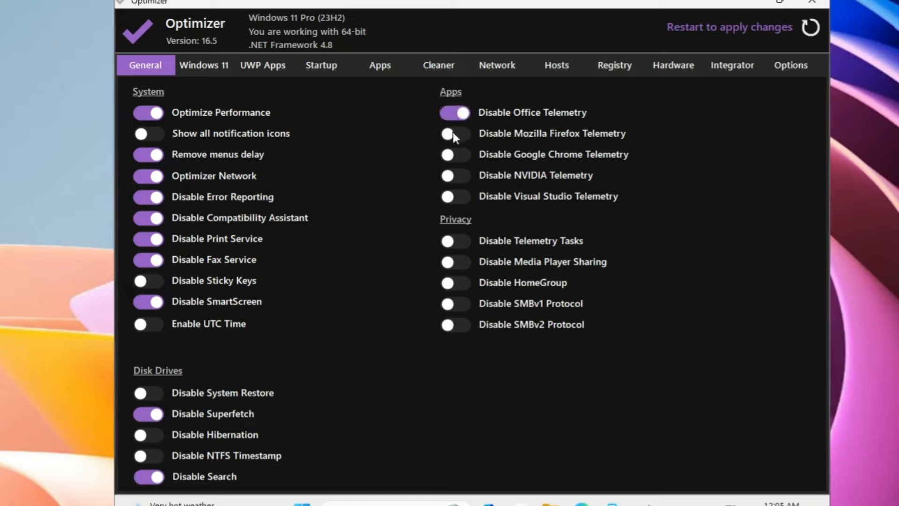
pyautogui.click(460, 195)
pyautogui.click(461, 175)
pyautogui.click(462, 154)
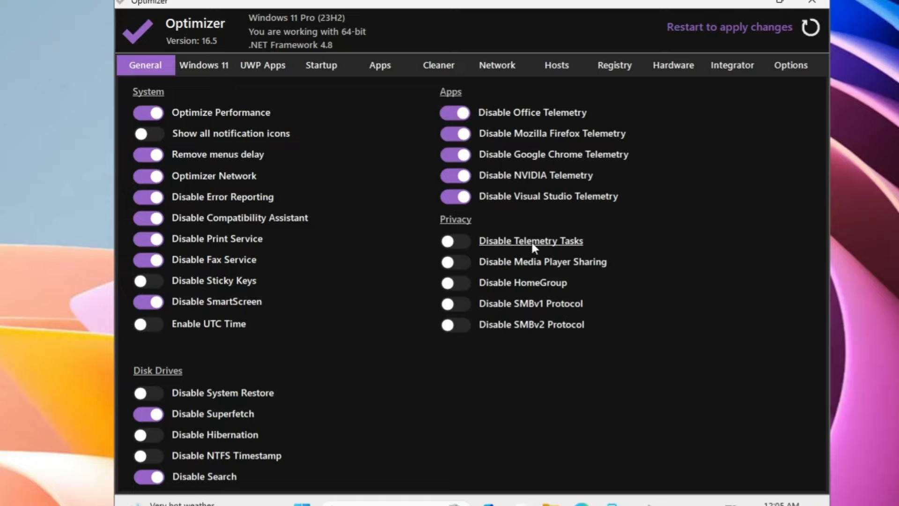
pyautogui.click(453, 242)
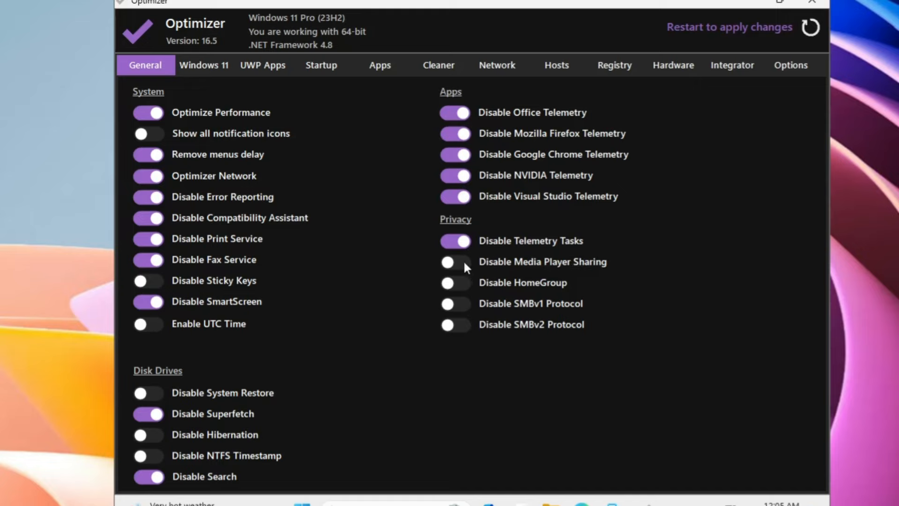
pyautogui.click(209, 64)
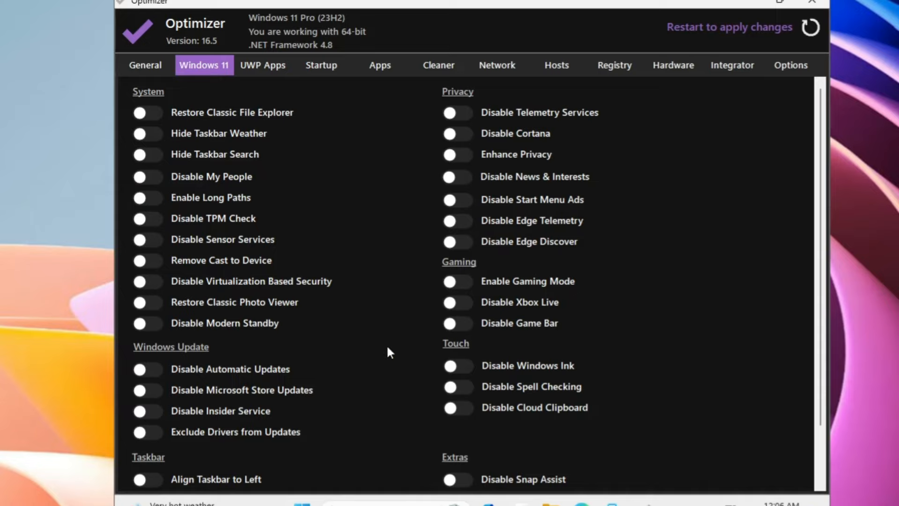
# Open a File Explorer window with Win+E, move it aside, then minimise it
pyautogui.press('super+e')
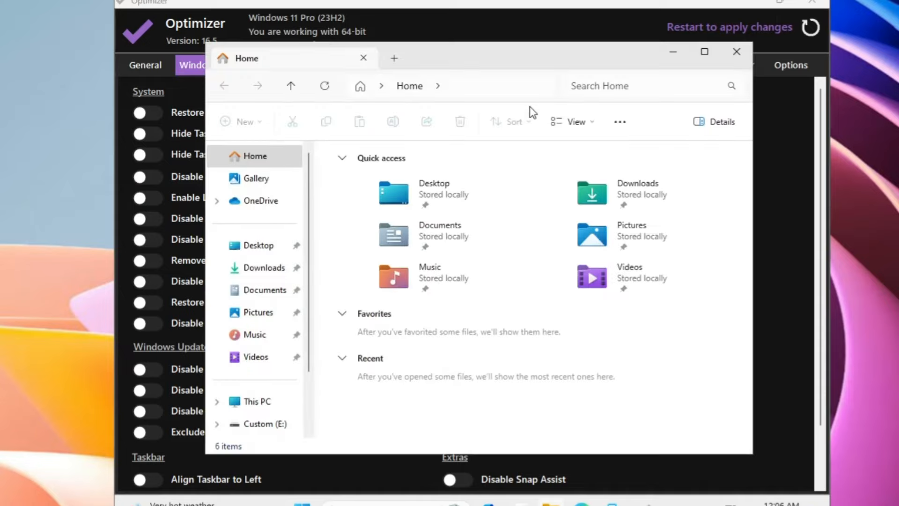
pyautogui.moveTo(522, 54); pyautogui.dragTo(549, 49)
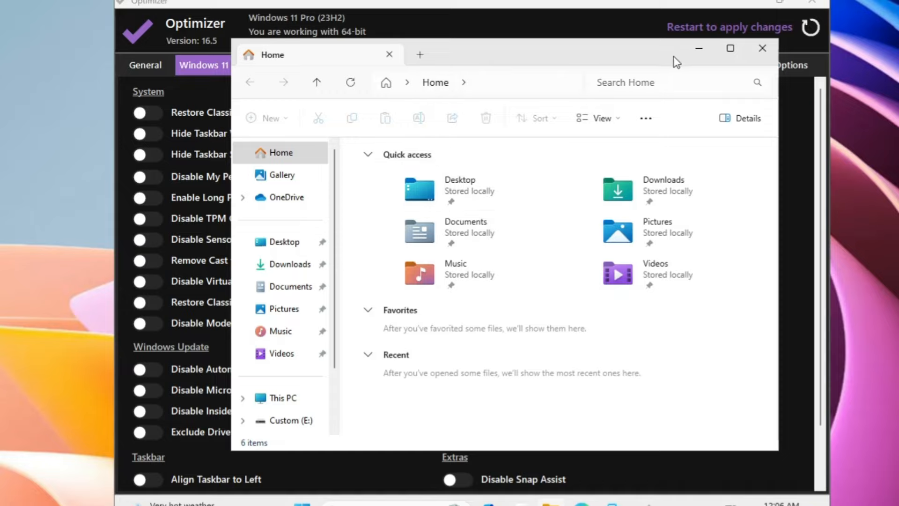
pyautogui.click(702, 48)
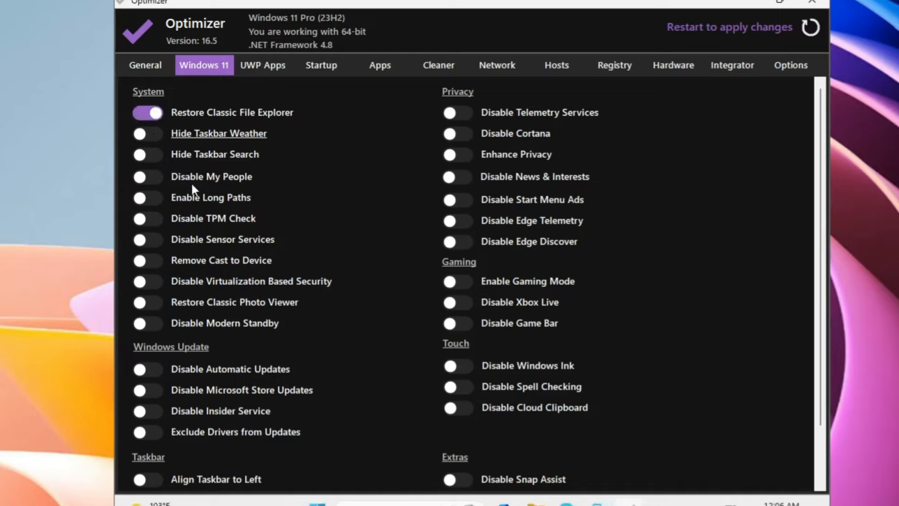
# Hide taskbar weather, disable My People, Sensor Services and Cast to Device, and restore Classic Photo Viewer
pyautogui.click(158, 134)
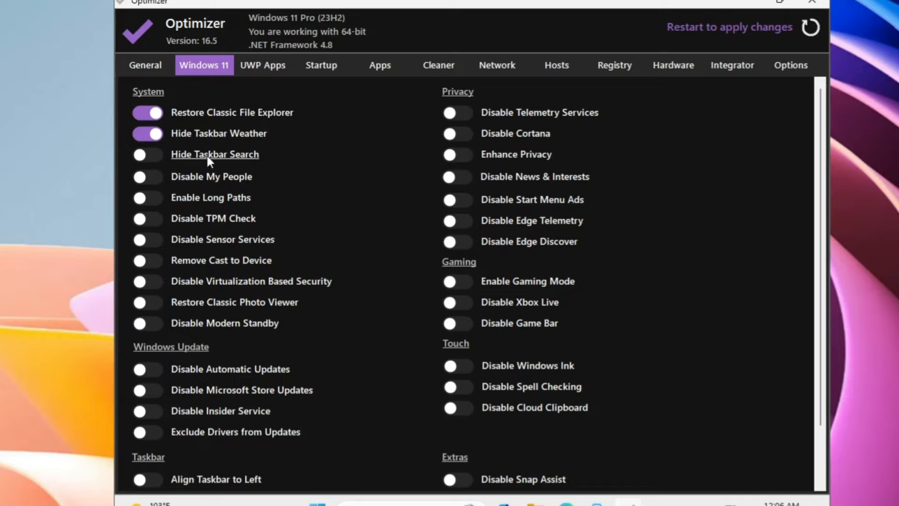
pyautogui.click(156, 176)
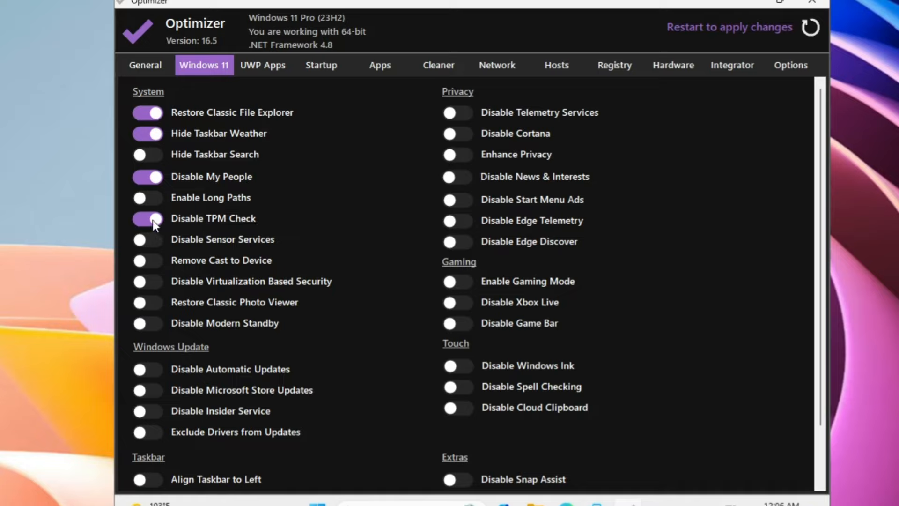
pyautogui.click(141, 239)
pyautogui.click(150, 261)
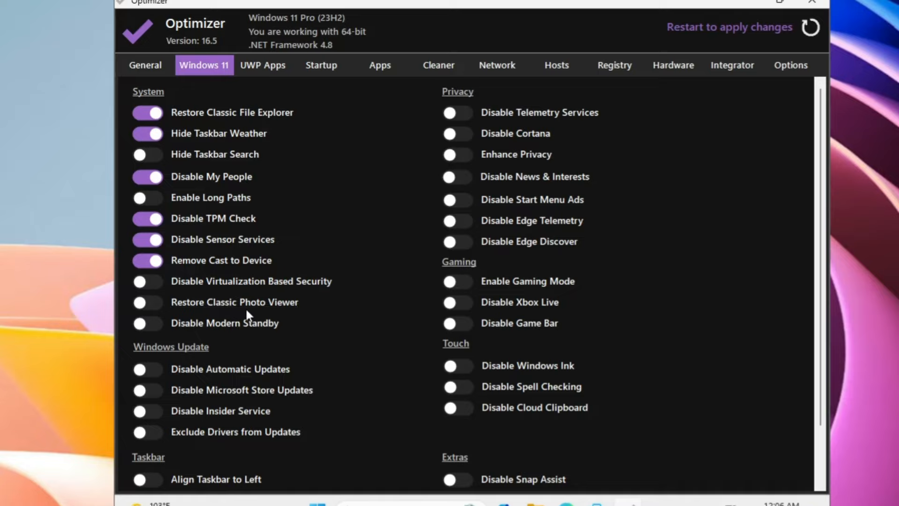
pyautogui.click(146, 310)
# Disable modern standby, automatic updates and widgets, enhance privacy, leave cloud clipboard enabled, and minimise Optimizer
pyautogui.scroll(-2, 169, 326)
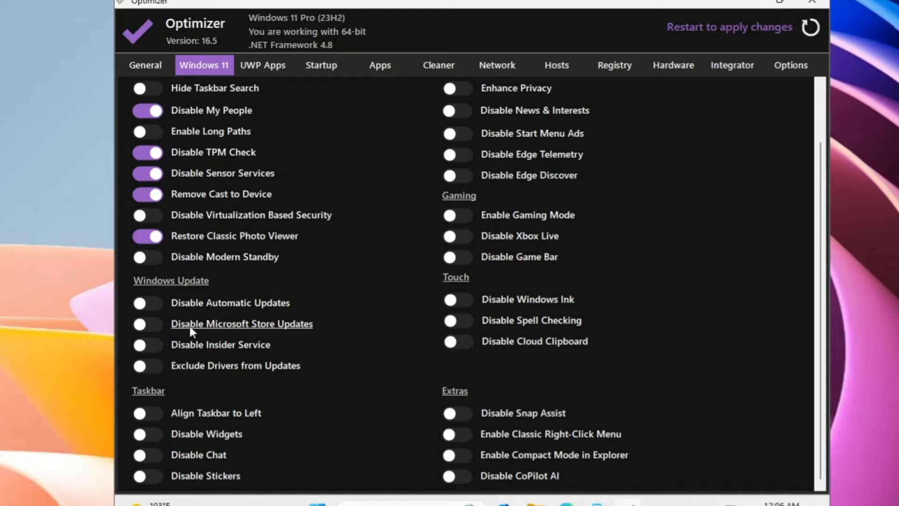
pyautogui.click(145, 258)
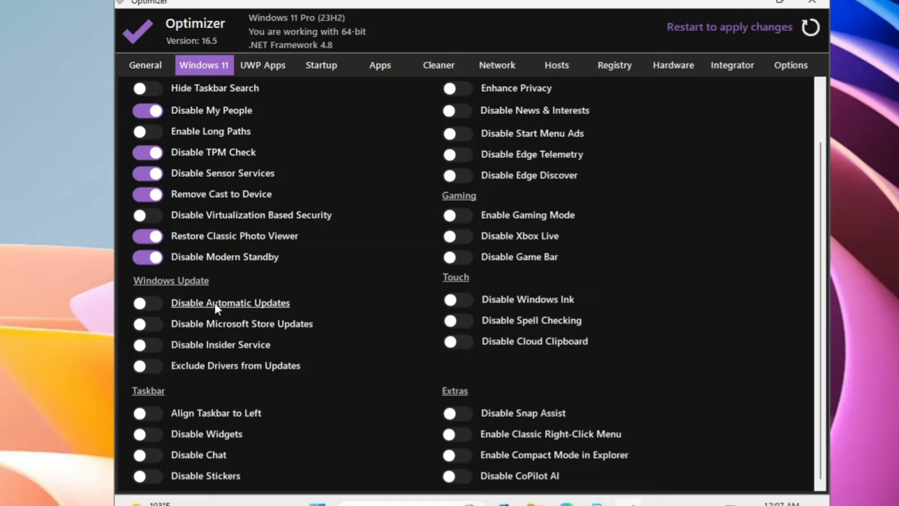
pyautogui.click(149, 303)
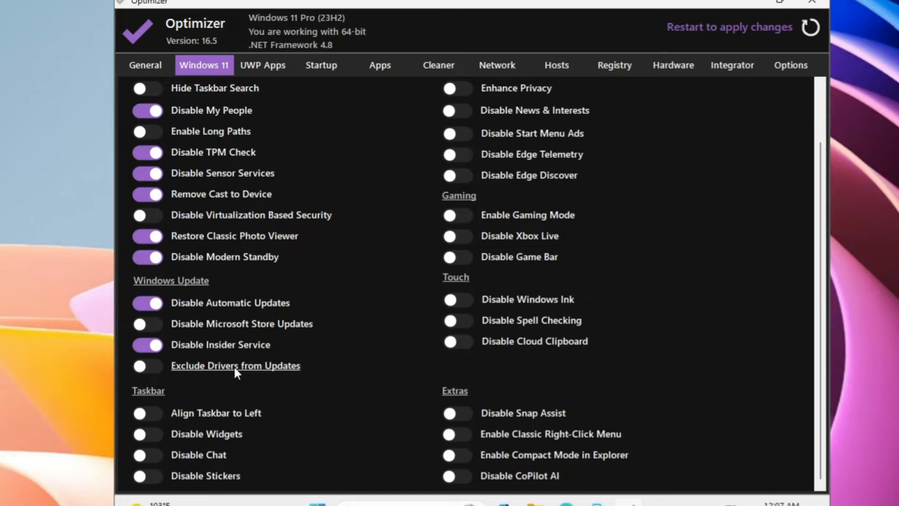
pyautogui.click(147, 433)
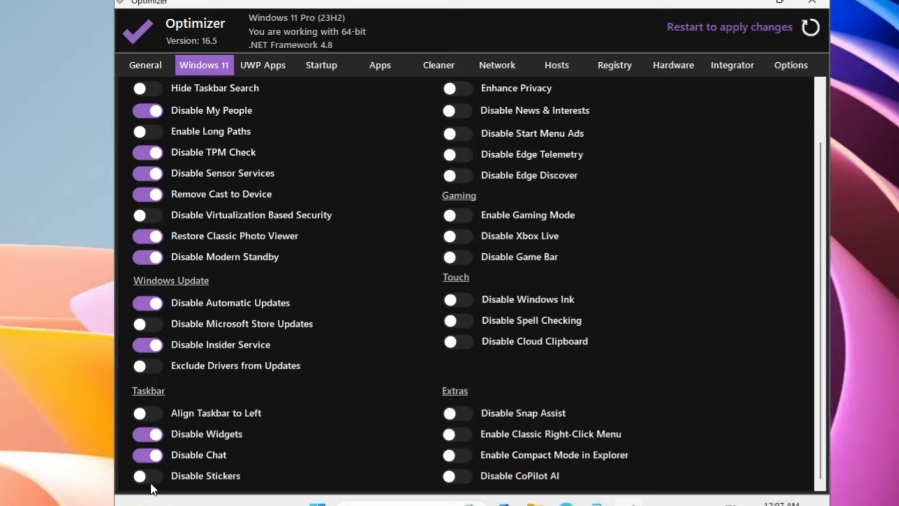
pyautogui.click(465, 87)
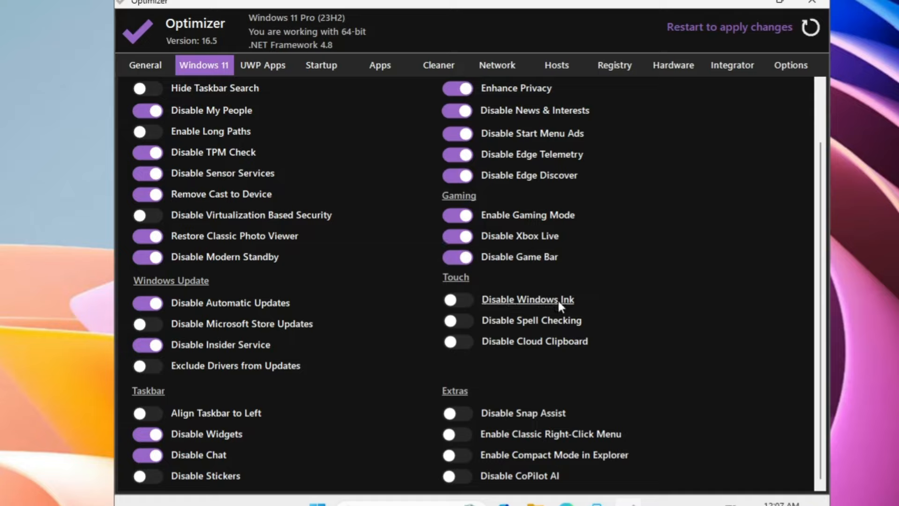
pyautogui.click(466, 347)
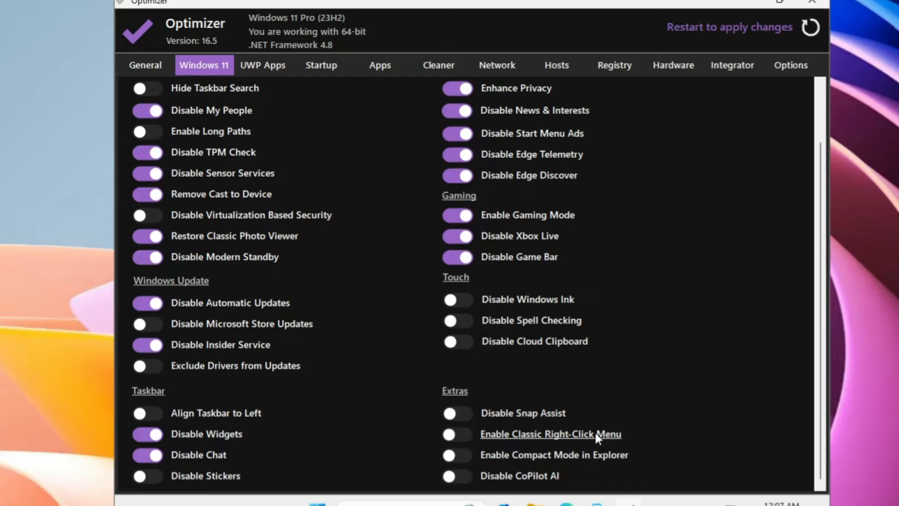
pyautogui.click(749, 3)
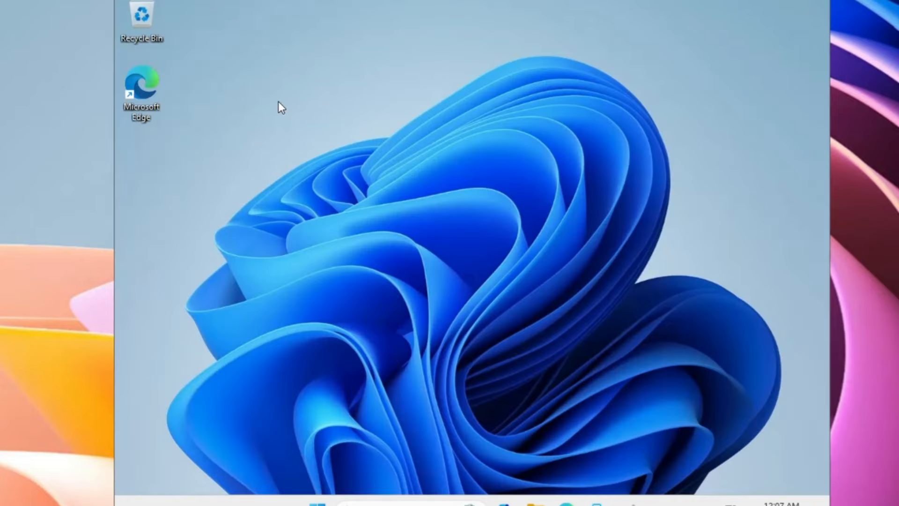
pyautogui.rightClick(279, 103)
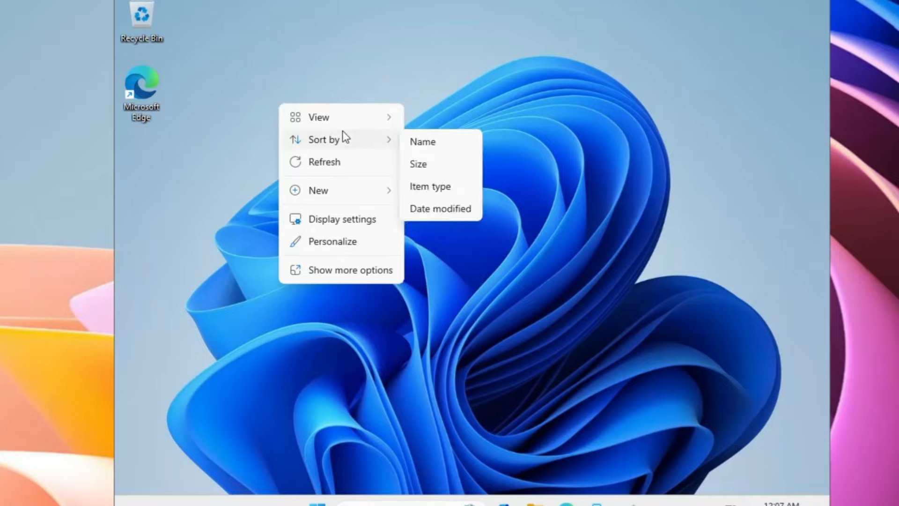
pyautogui.click(311, 86)
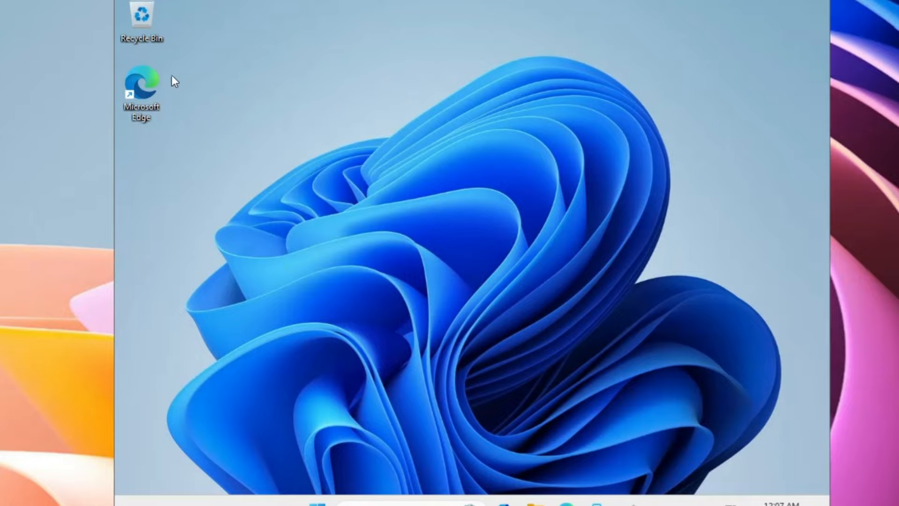
pyautogui.rightClick(148, 83)
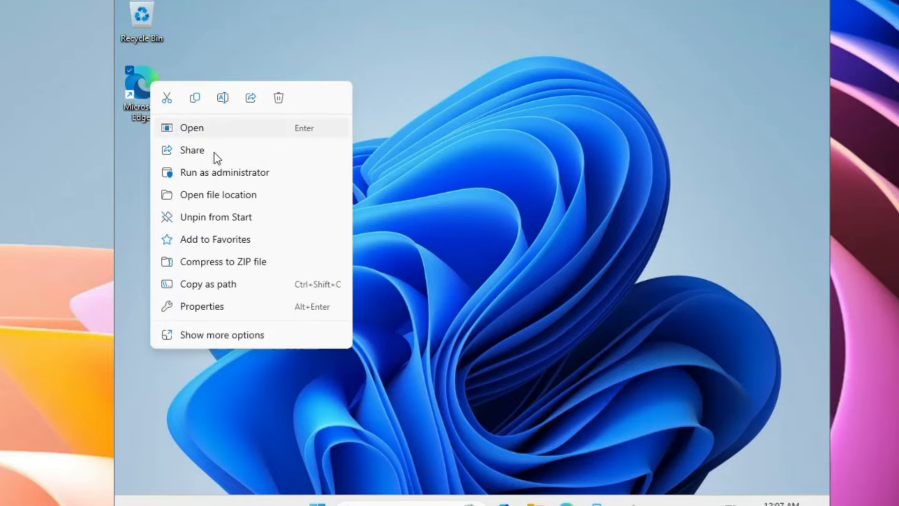
pyautogui.click(221, 336)
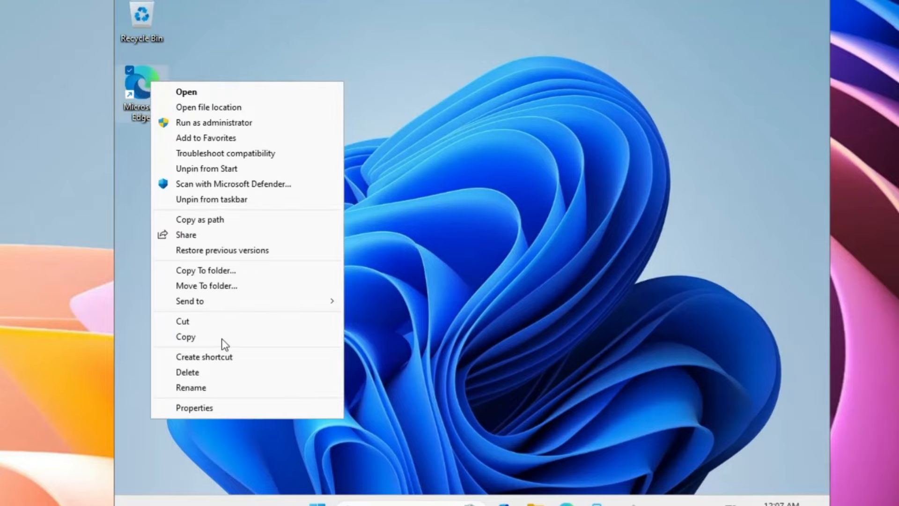
pyautogui.click(215, 94)
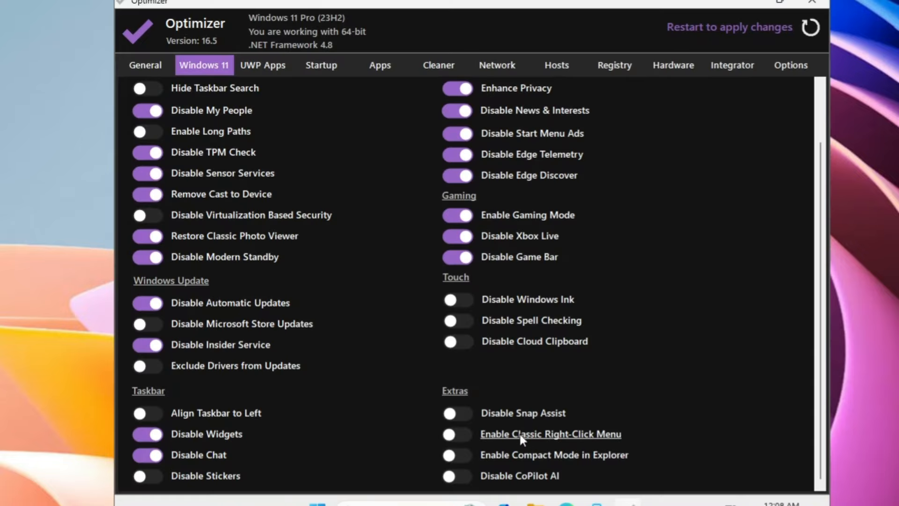
# Enable the classic right-click menu, disable CoPilot AI, and show the UWP Apps uninstall list
pyautogui.click(459, 433)
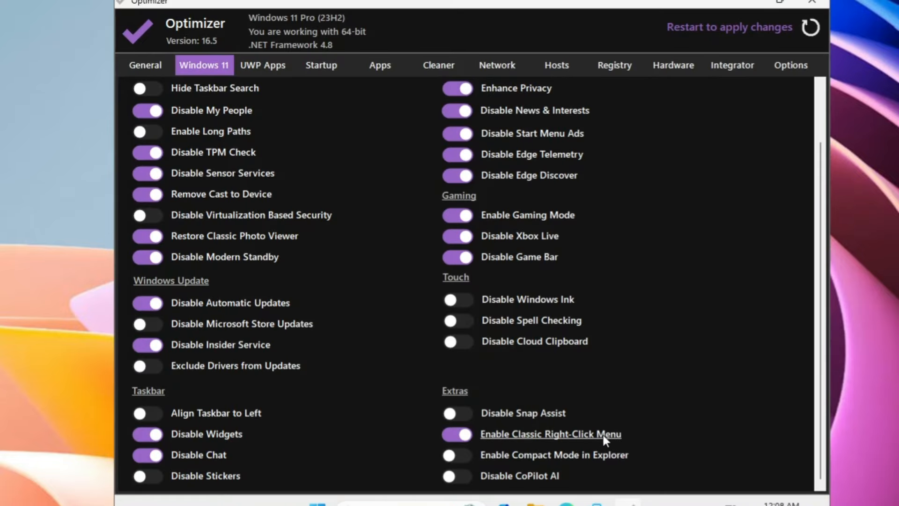
pyautogui.click(460, 477)
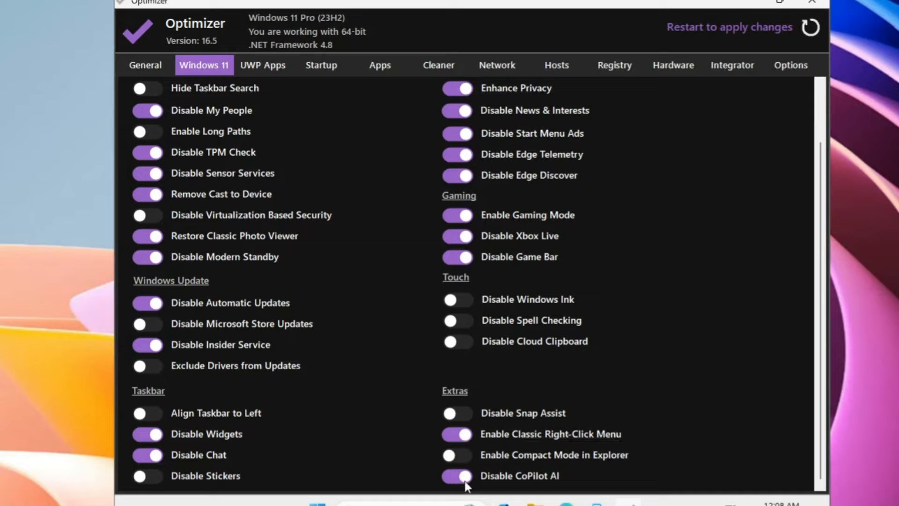
pyautogui.click(261, 70)
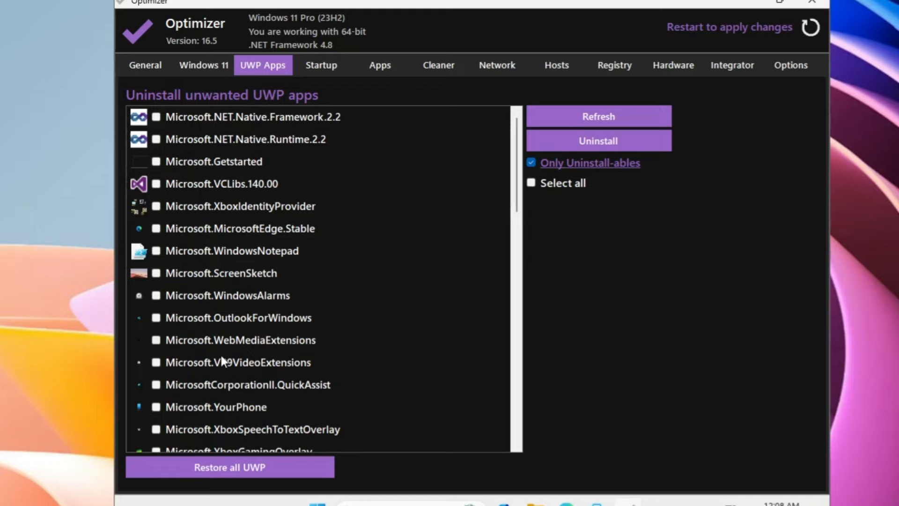
# Mark WindowsMaps, WindowsFeedbackHub, PowerAutomateDesktop, People and MicrosoftSolitaireCollection for removal
pyautogui.scroll(-3, 258, 401)
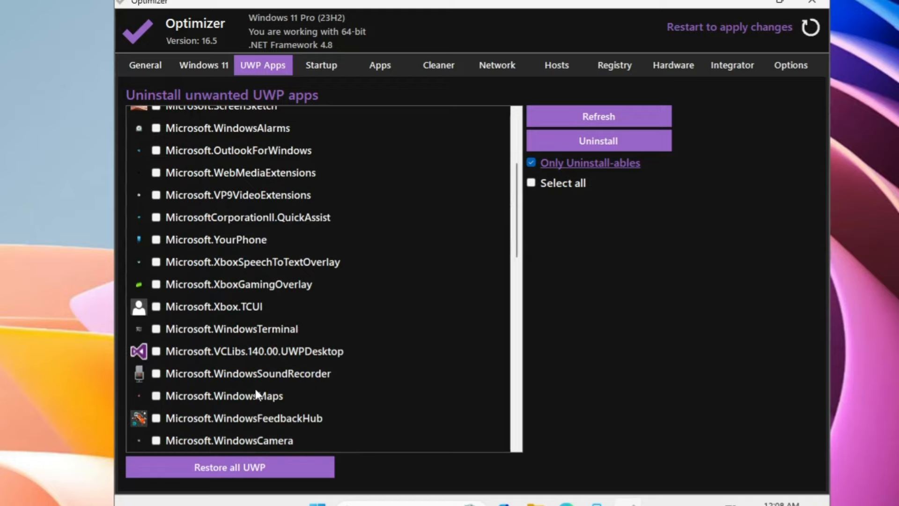
pyautogui.scroll(-2, 211, 384)
pyautogui.click(172, 314)
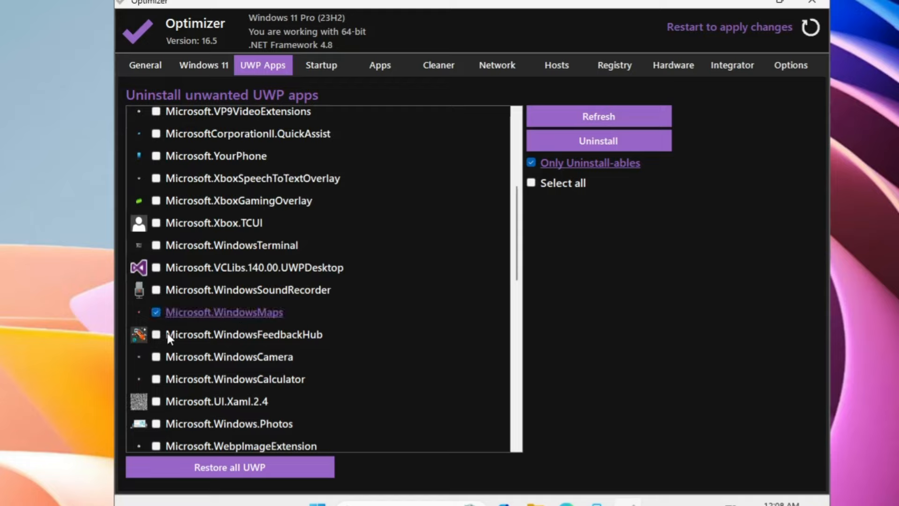
pyautogui.click(160, 331)
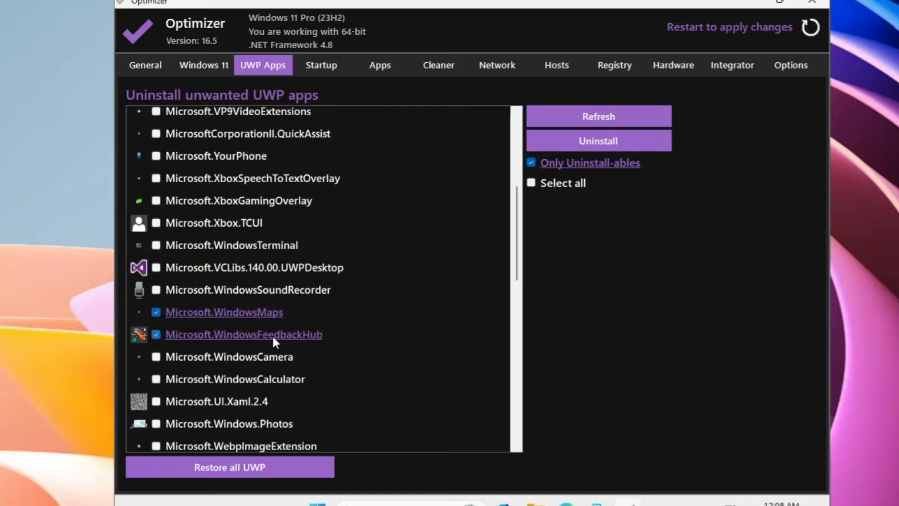
pyautogui.scroll(-2, 272, 334)
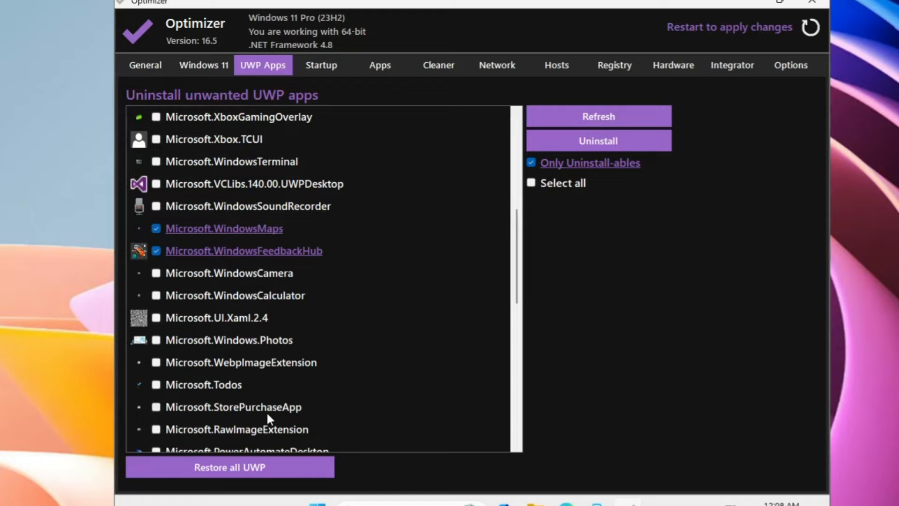
pyautogui.scroll(-2, 281, 414)
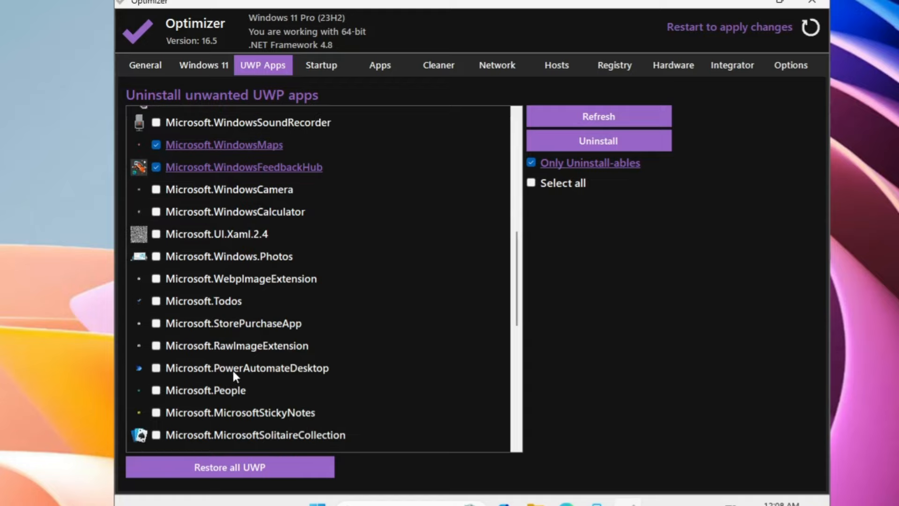
pyautogui.click(155, 369)
pyautogui.click(156, 391)
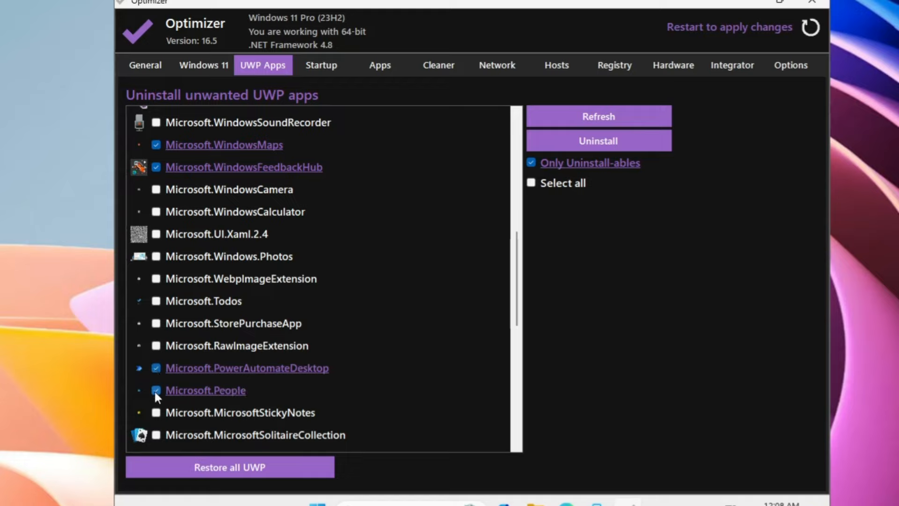
pyautogui.scroll(-2, 211, 397)
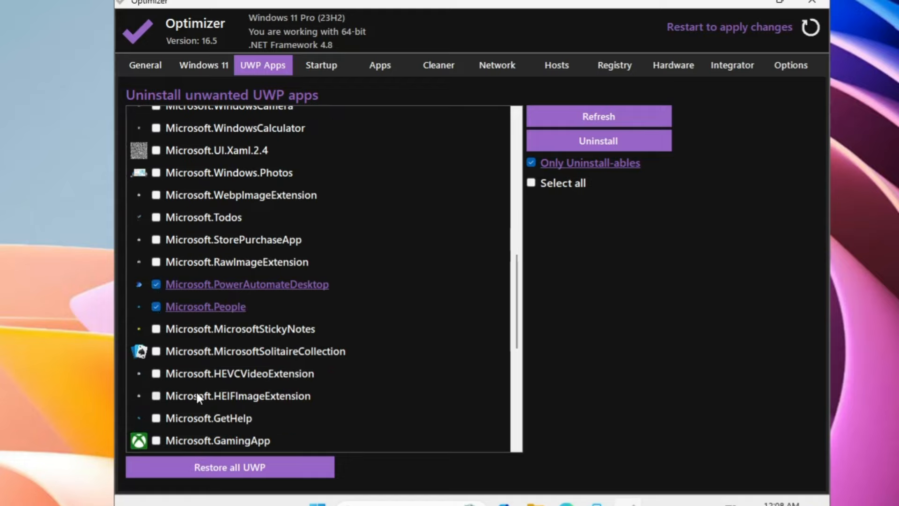
pyautogui.click(159, 352)
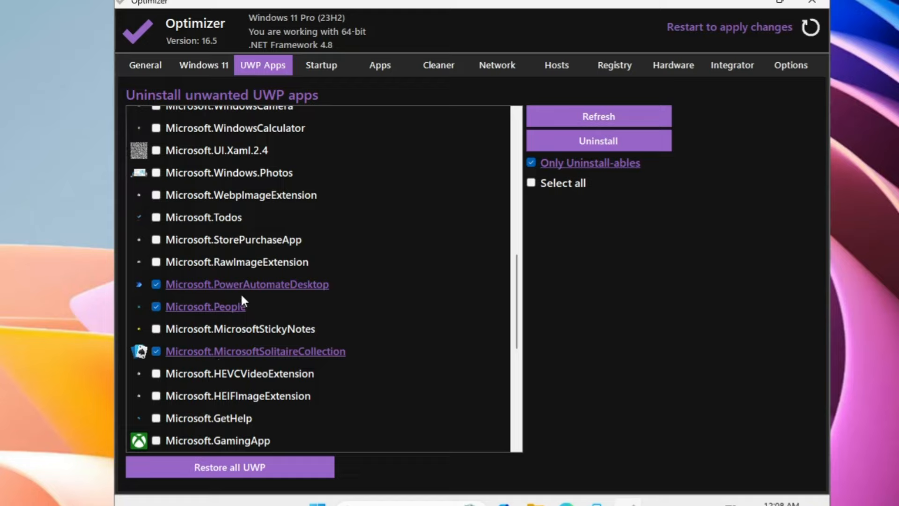
# Also mark GetHelp, BingWeather, BingNews, XboxGameOverlay, Clipchamp and Getstarted for removal
pyautogui.scroll(-2, 187, 386)
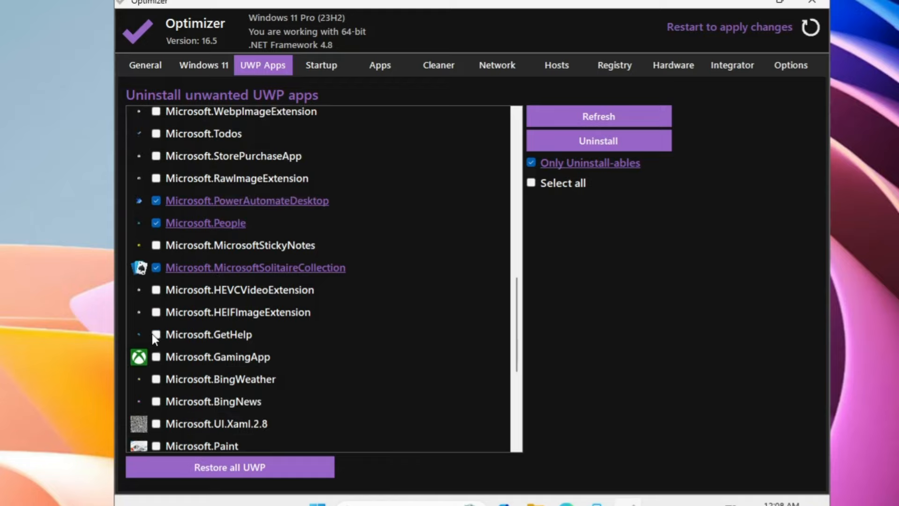
pyautogui.click(155, 334)
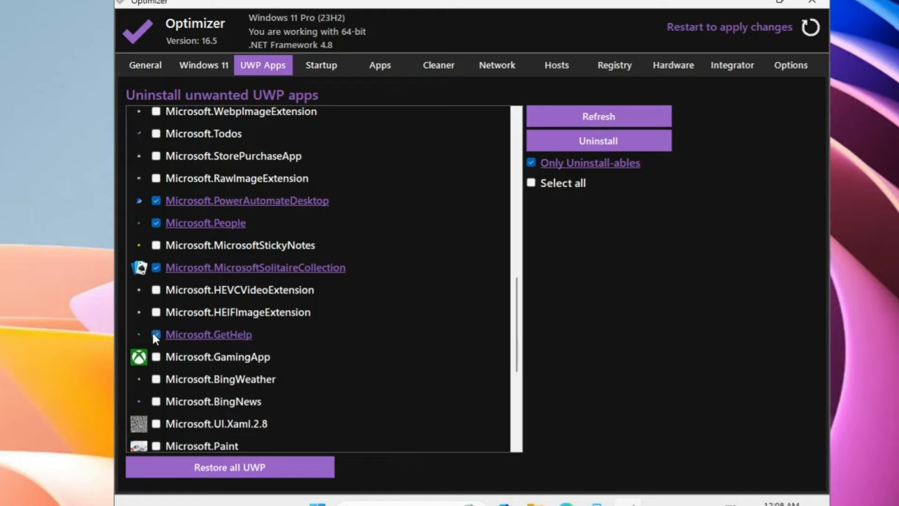
pyautogui.click(156, 379)
pyautogui.click(155, 402)
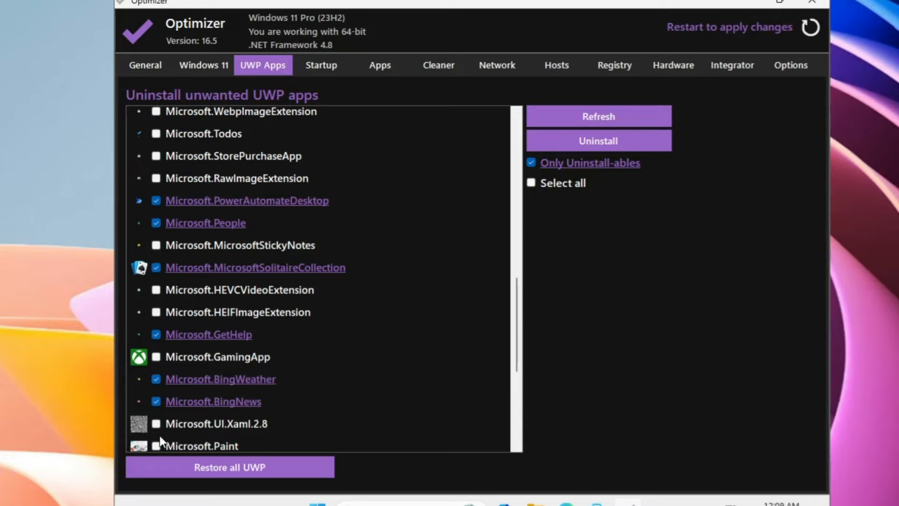
pyautogui.scroll(-5, 241, 410)
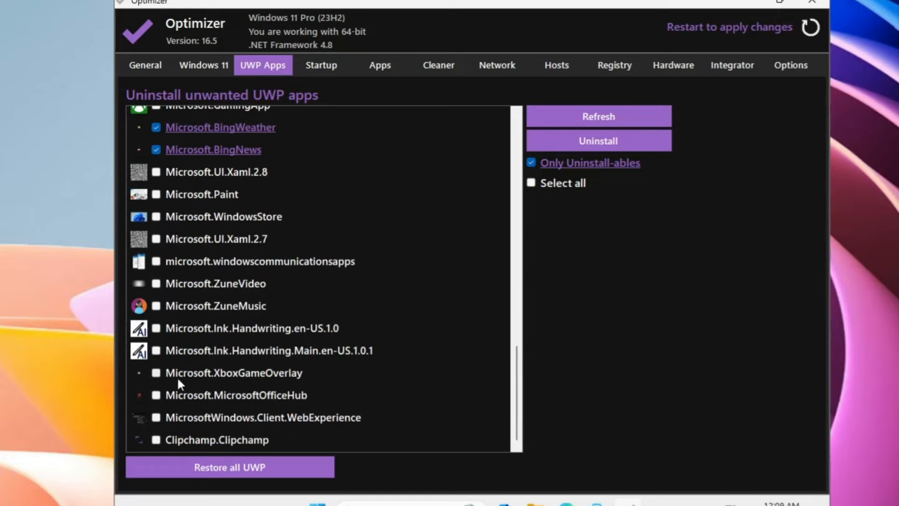
pyautogui.click(157, 373)
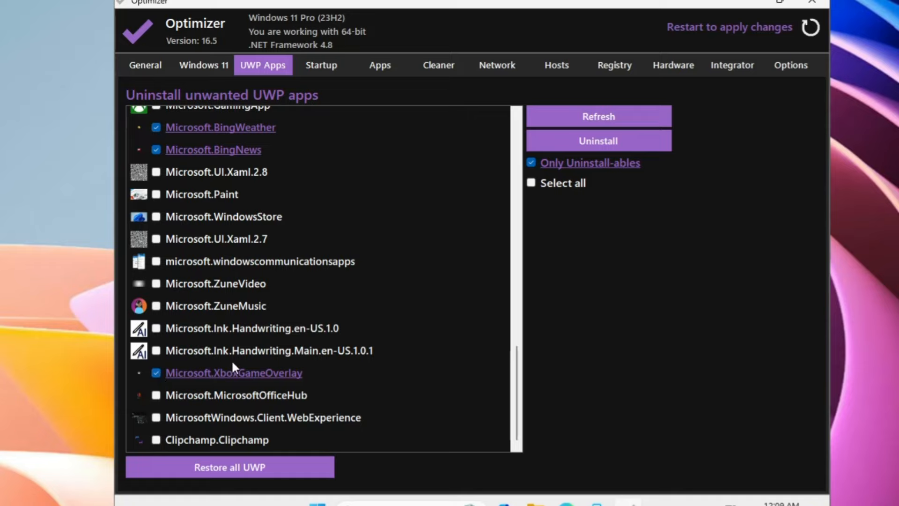
pyautogui.click(157, 440)
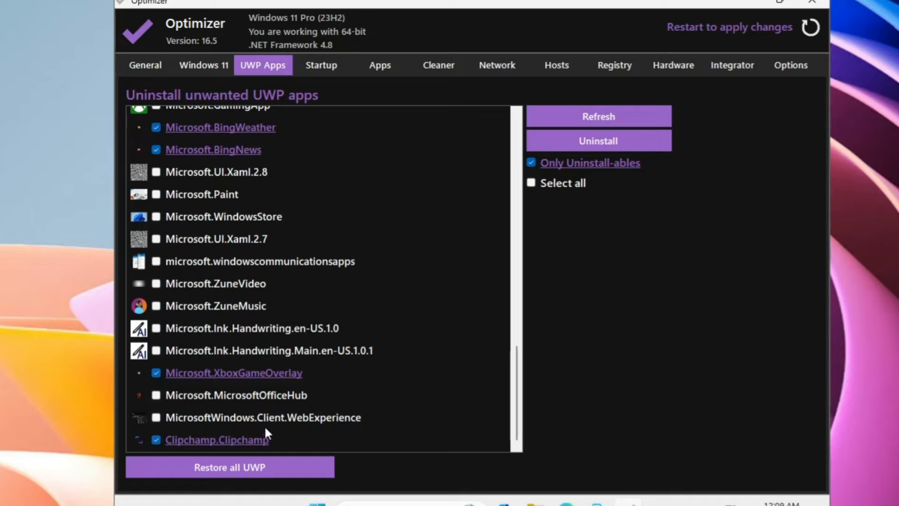
pyautogui.scroll(15, 295, 417)
pyautogui.click(156, 161)
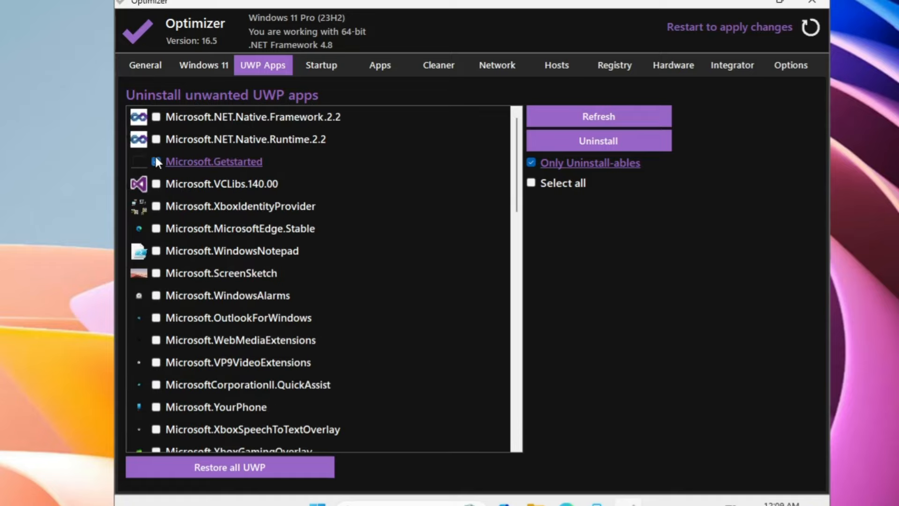
# Keep Microsoft Edge unmarked and uninstall all the marked UWP apps, confirming with Yes
pyautogui.click(156, 229)
pyautogui.click(155, 227)
pyautogui.click(596, 142)
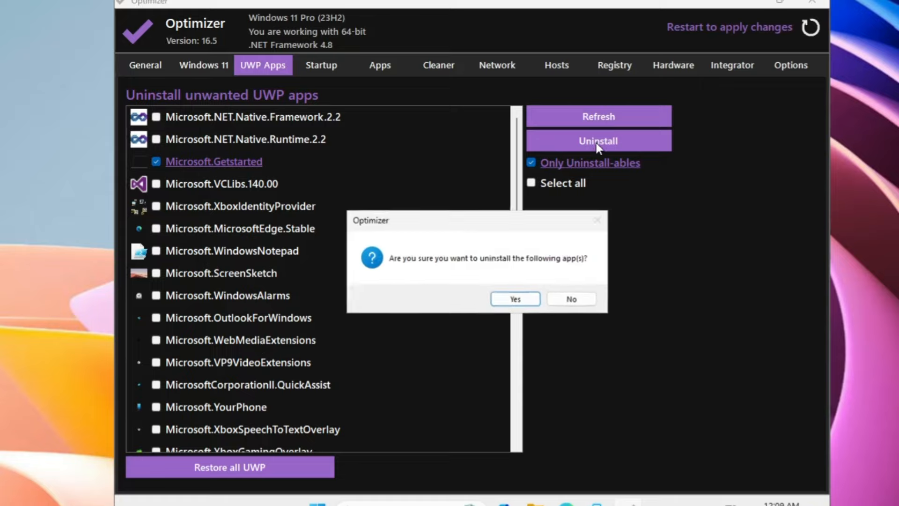
pyautogui.click(515, 300)
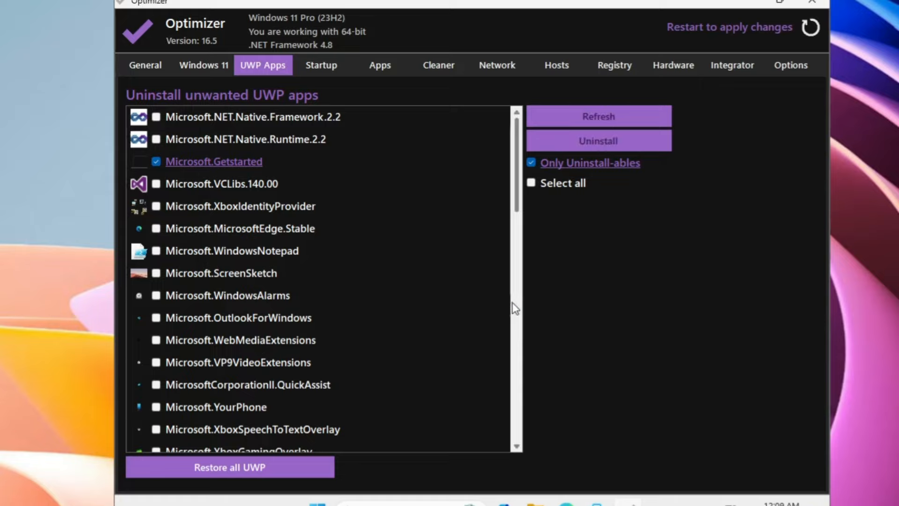
# Browse Optimizer's Startup, Apps, Cleaner, Network, Hosts and Registry tabs, ending on Hardware's Ryzen 7 5700G details
pyautogui.click(317, 66)
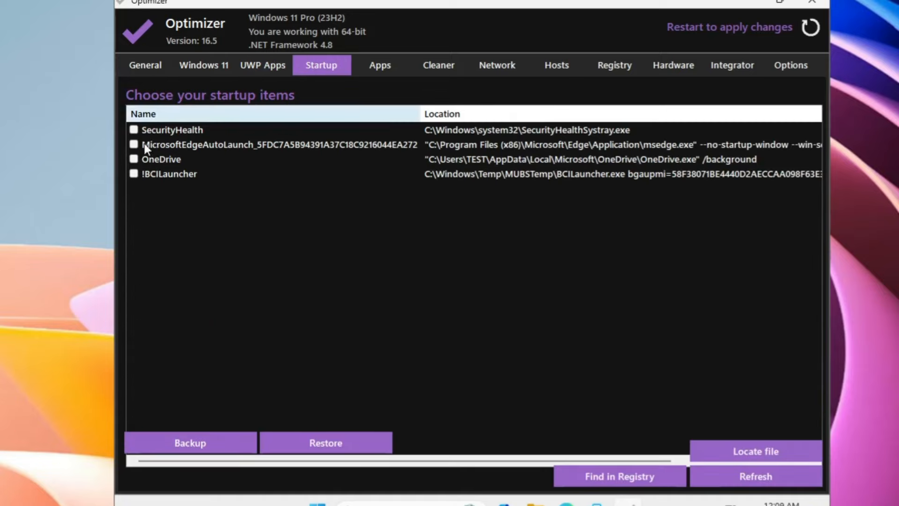
pyautogui.click(381, 68)
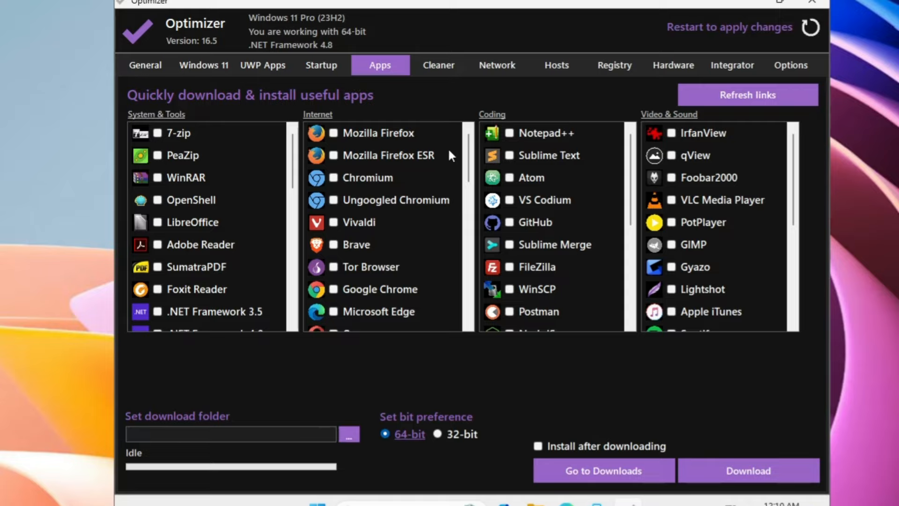
pyautogui.click(442, 67)
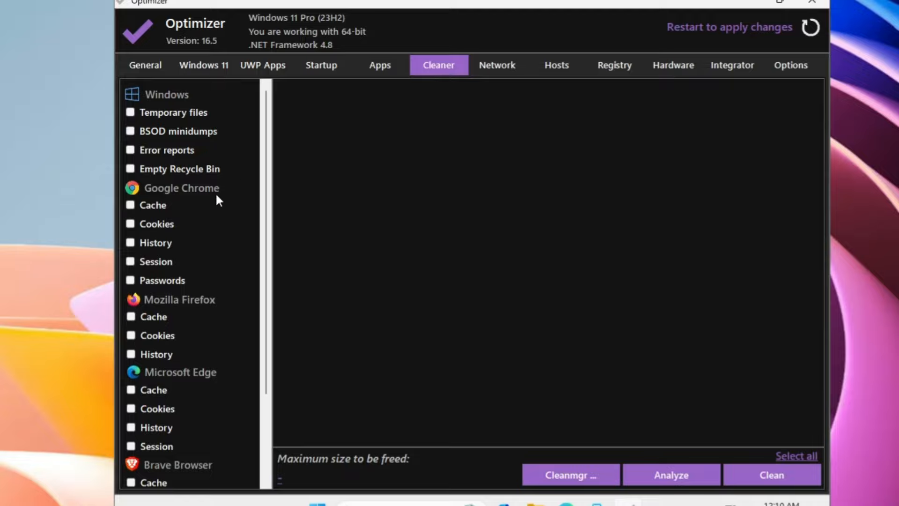
pyautogui.click(515, 66)
pyautogui.click(555, 63)
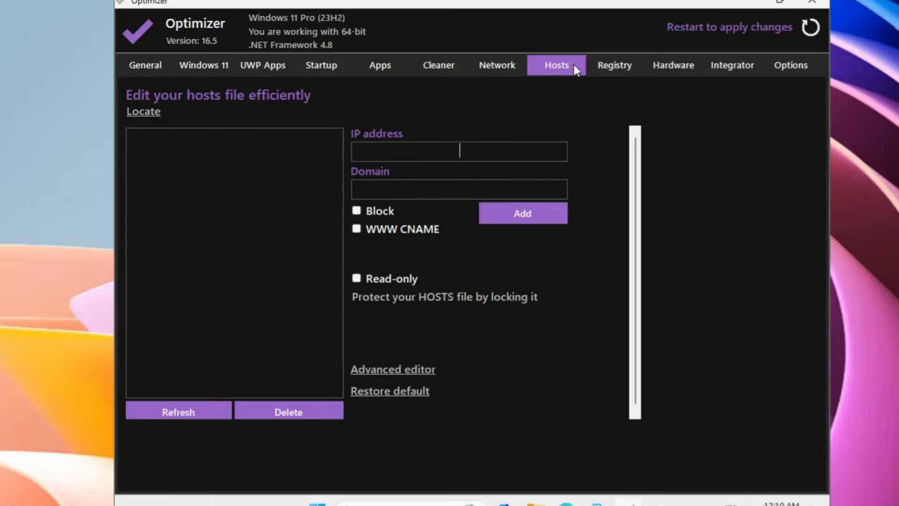
pyautogui.click(608, 69)
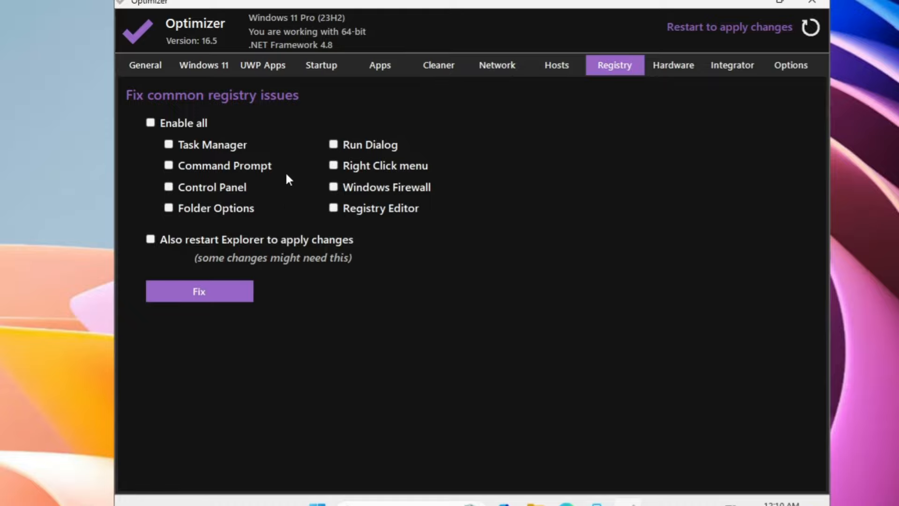
pyautogui.click(694, 63)
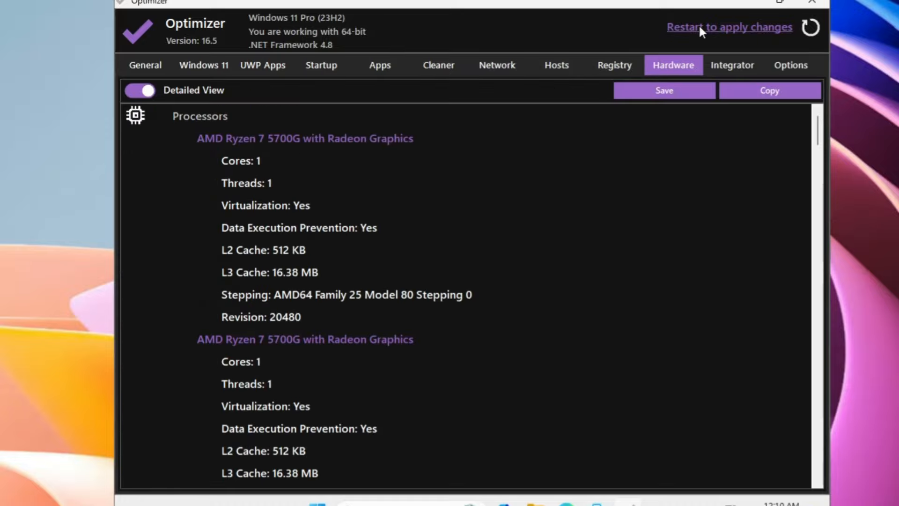
# Restart Windows via Optimizer's 'Restart to apply changes' button and confirm with Yes
pyautogui.click(726, 27)
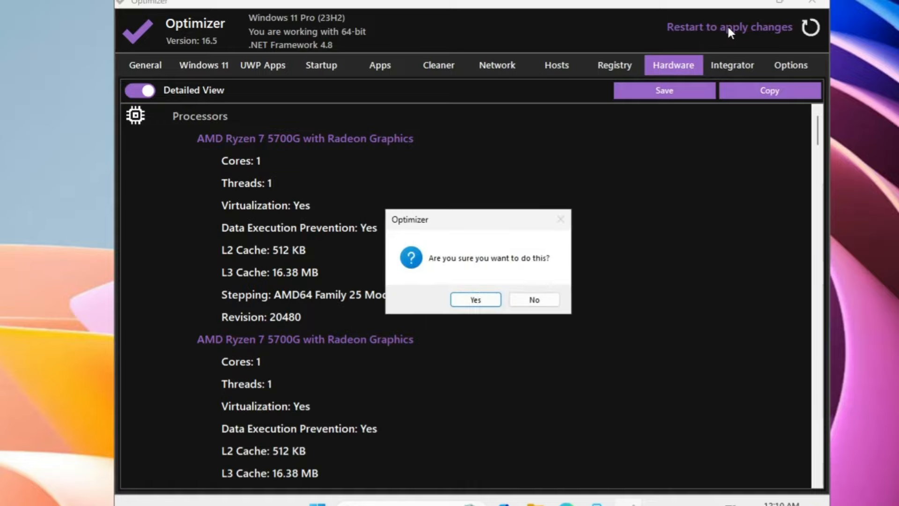
pyautogui.click(481, 302)
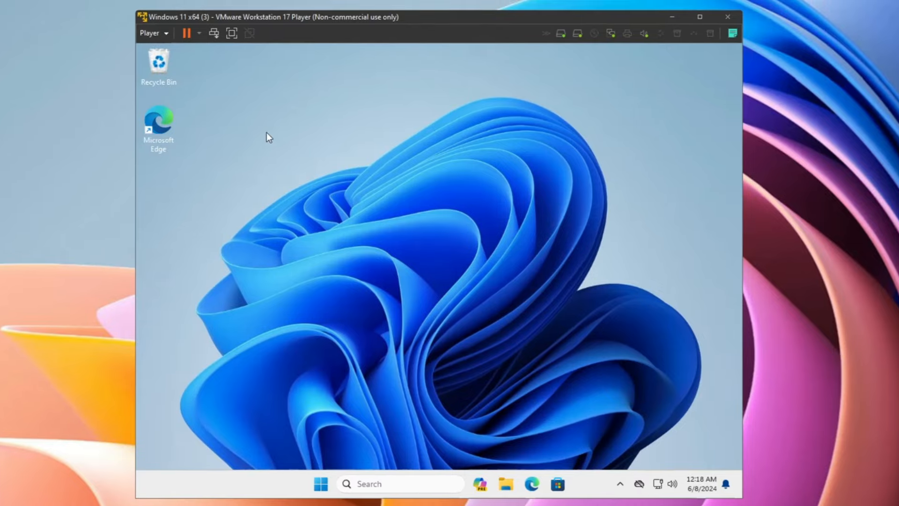
pyautogui.rightClick(266, 132)
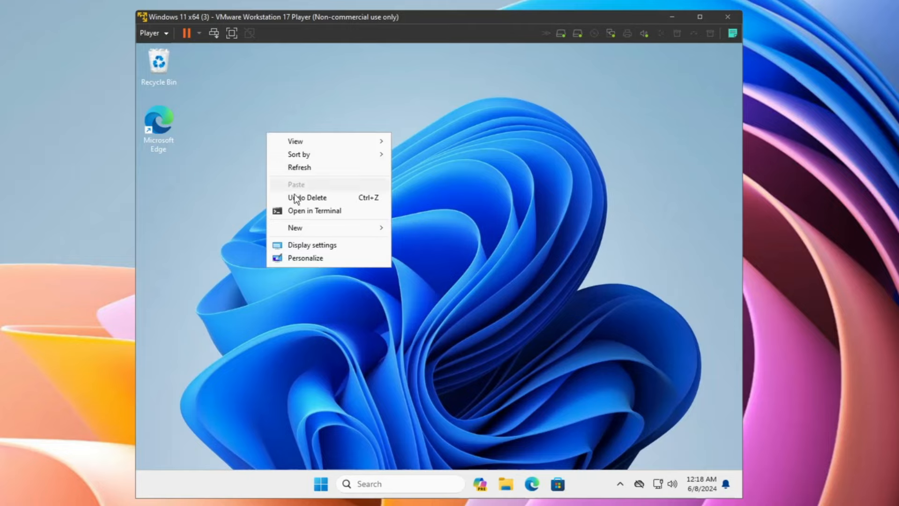
pyautogui.rightClick(164, 131)
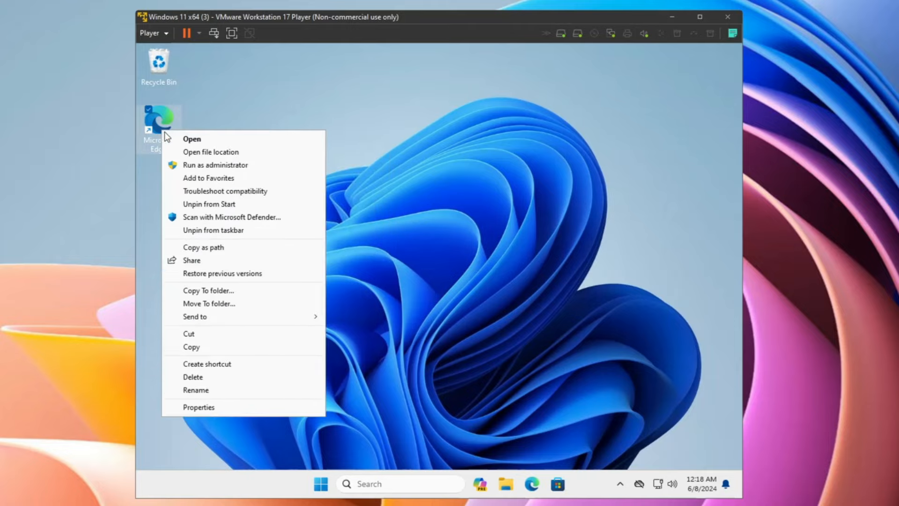
pyautogui.click(517, 386)
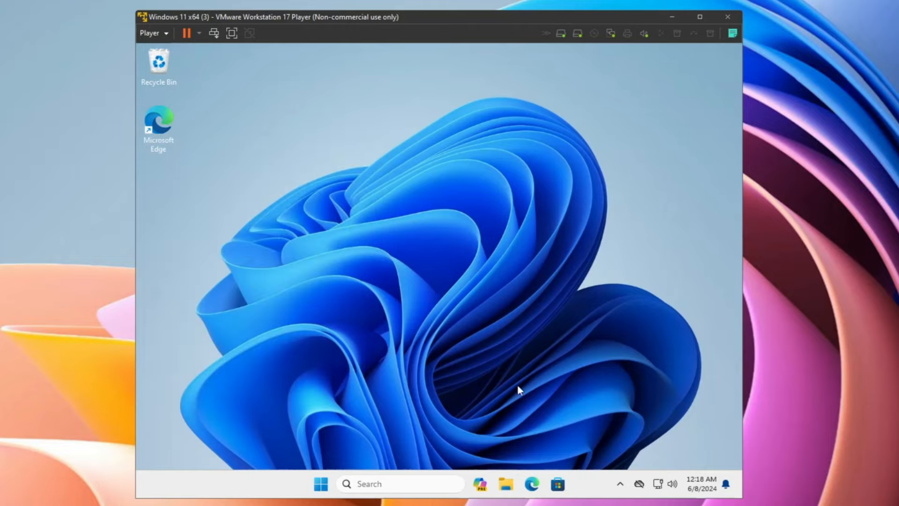
pyautogui.click(504, 482)
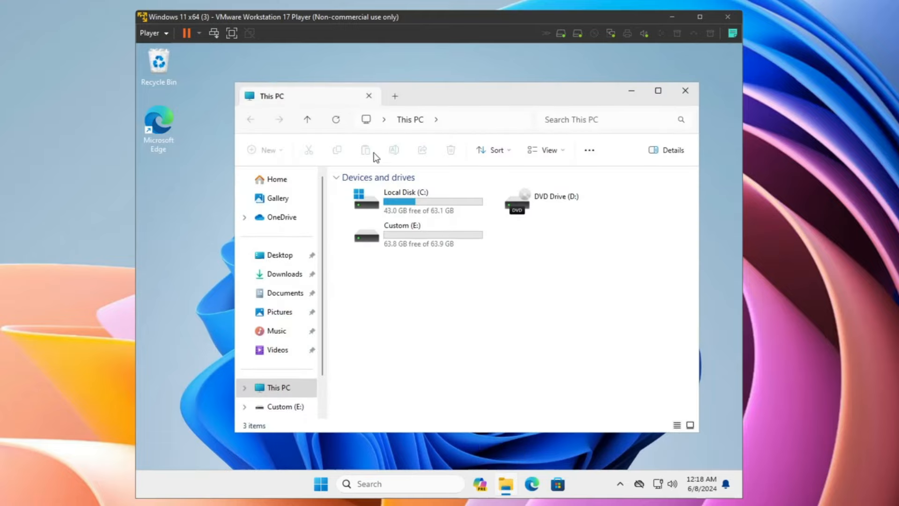
pyautogui.click(637, 92)
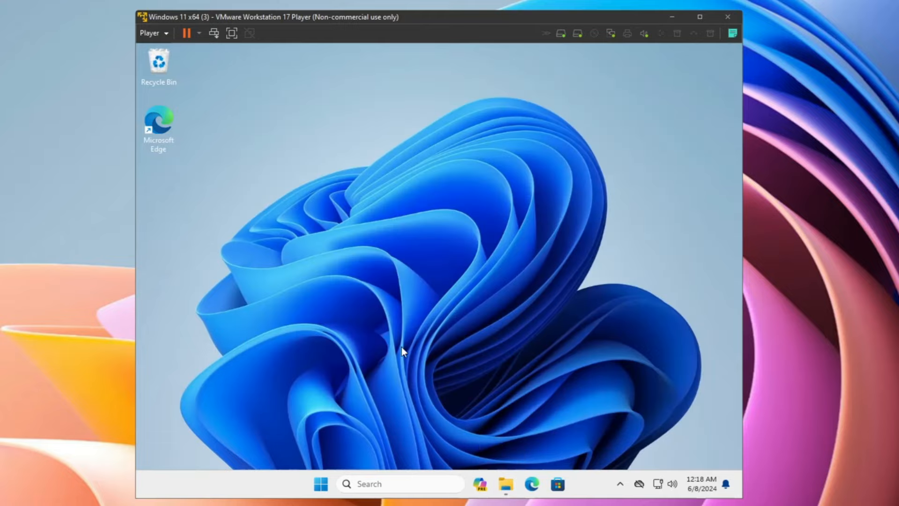
pyautogui.click(321, 484)
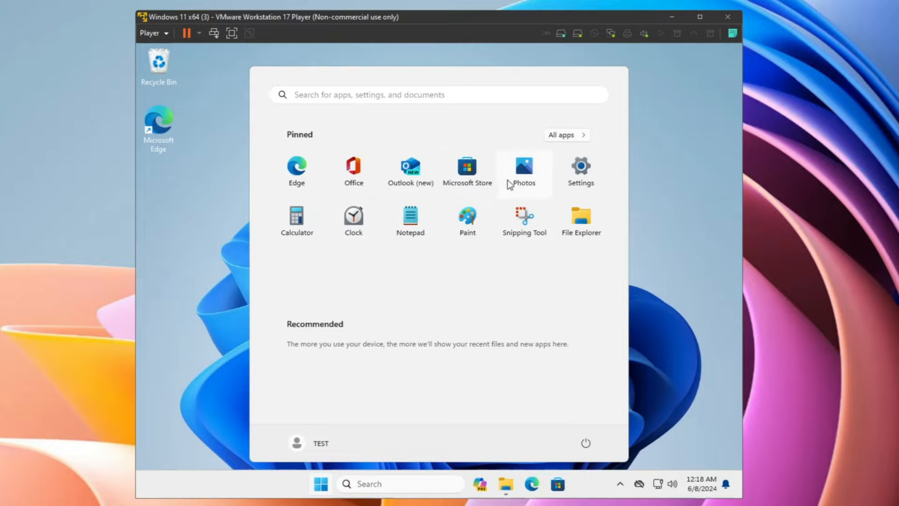
pyautogui.rightClick(359, 176)
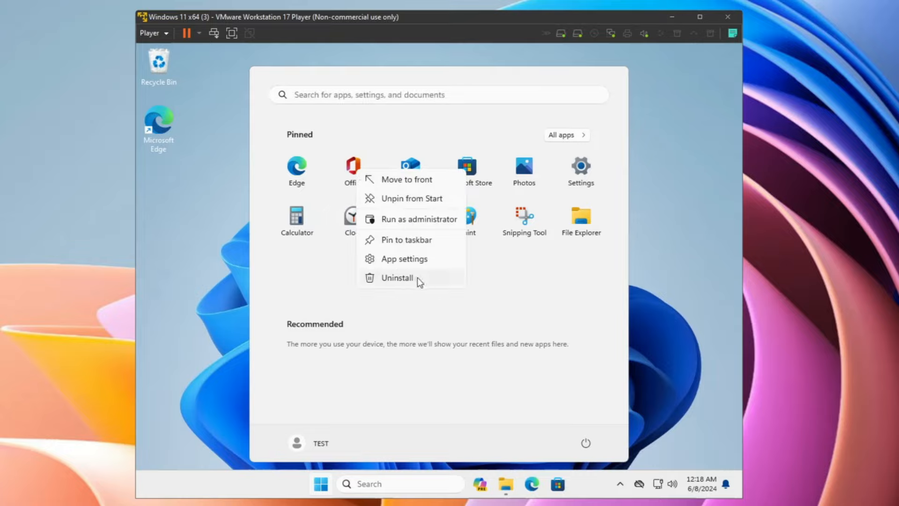
pyautogui.click(574, 138)
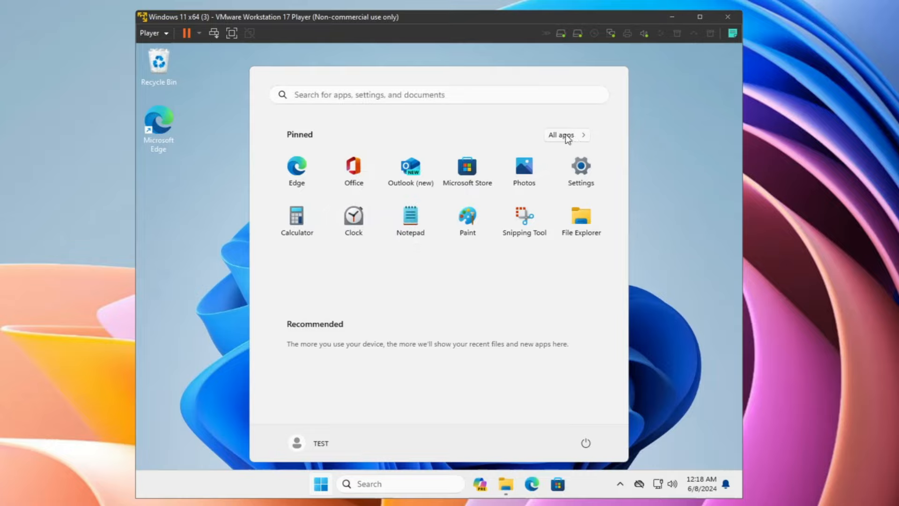
pyautogui.click(567, 136)
pyautogui.scroll(-2, 377, 241)
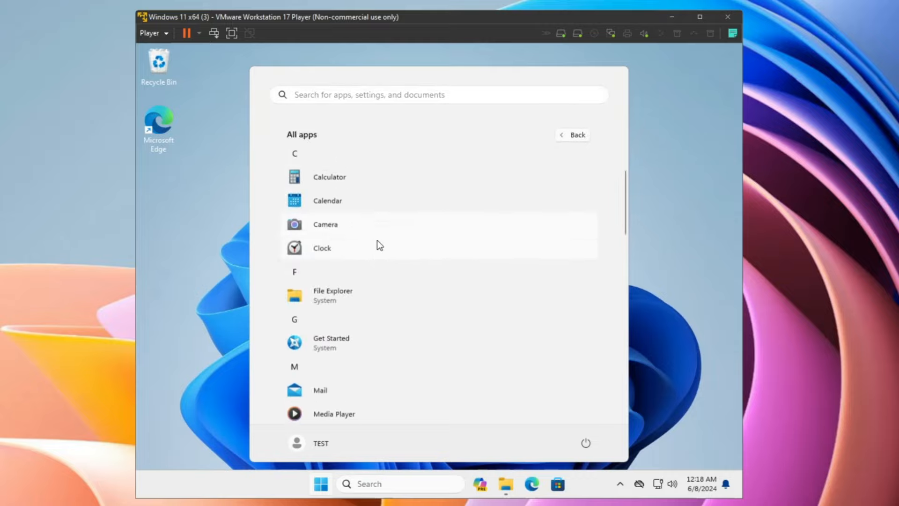
pyautogui.rightClick(366, 320)
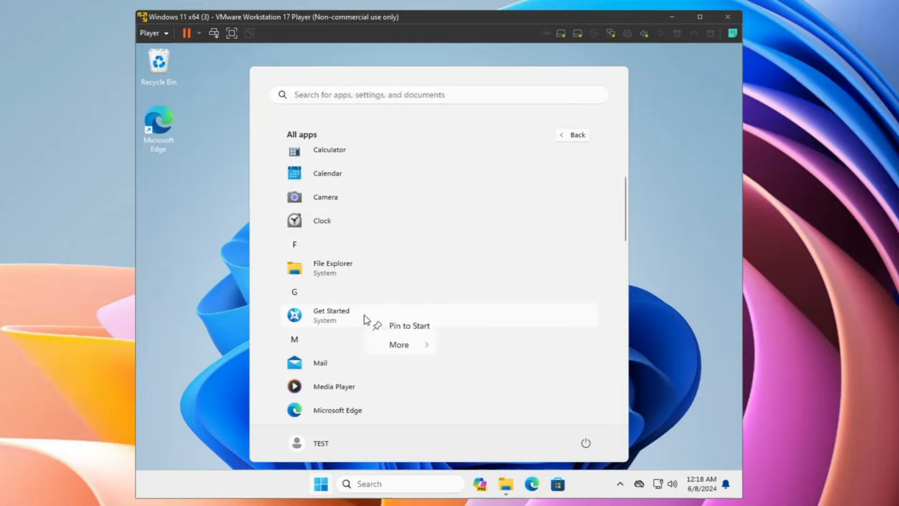
pyautogui.scroll(-3, 265, 263)
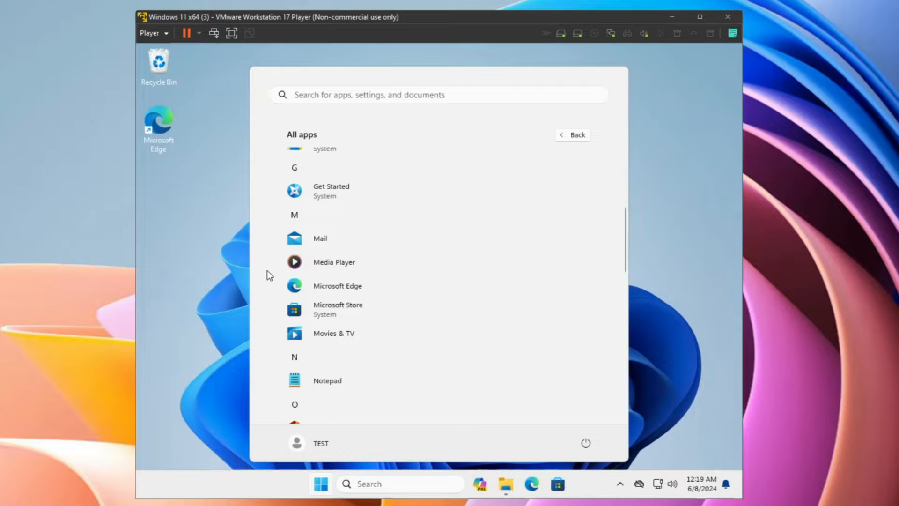
pyautogui.click(226, 247)
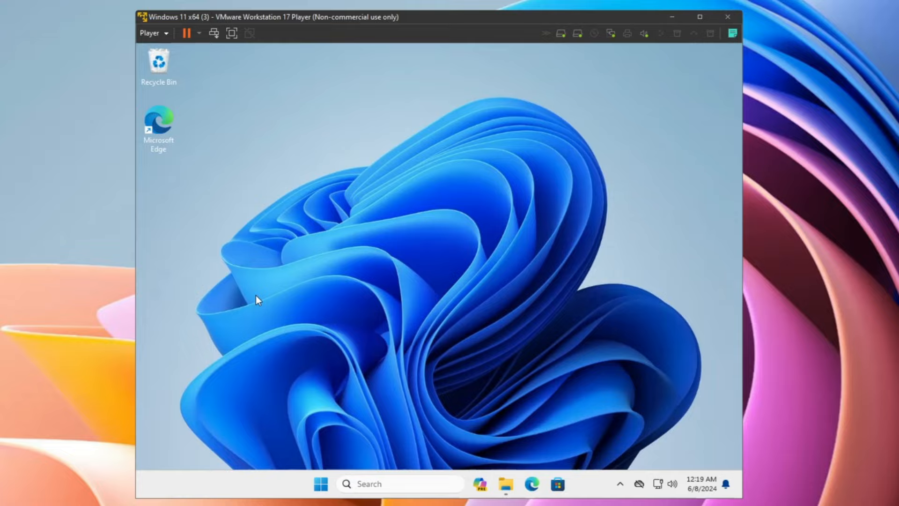
# Search 'chrome download' in Edge, then launch the downloaded VLC installer
pyautogui.click(533, 484)
pyautogui.click(402, 84)
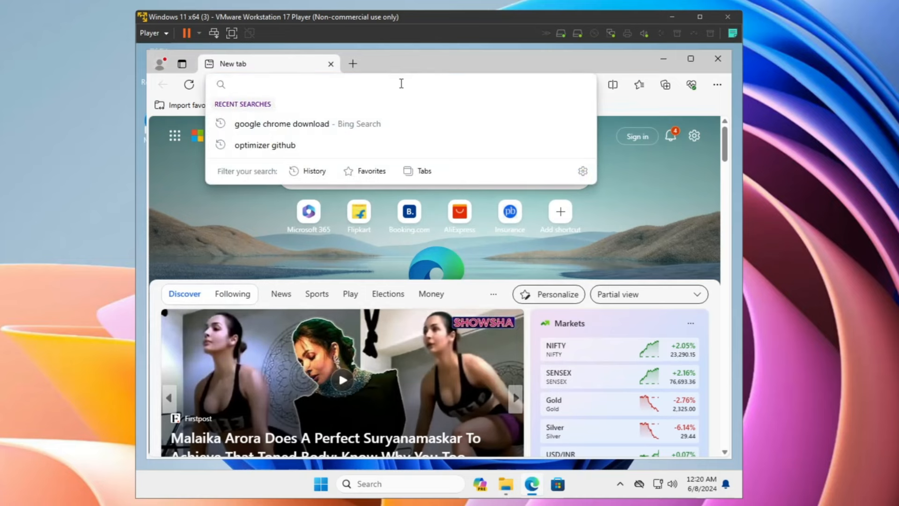
pyautogui.write('chrome')
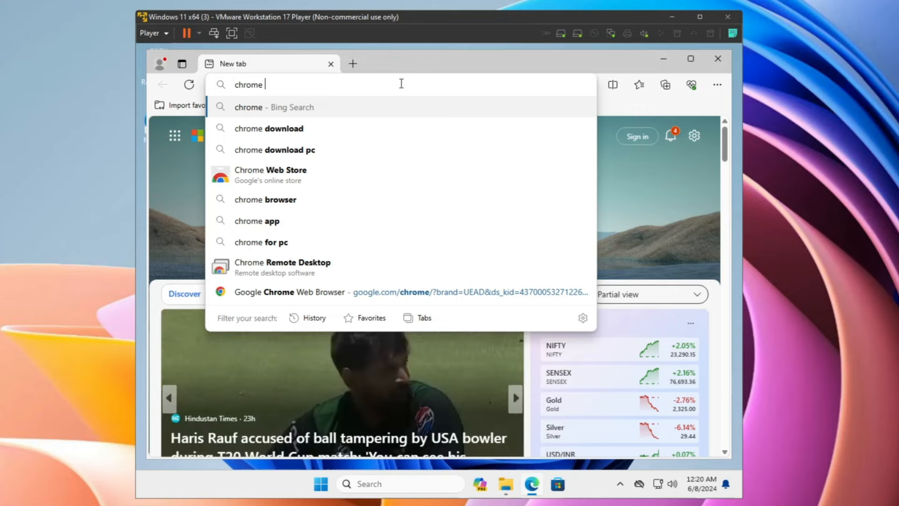
pyautogui.write('download')
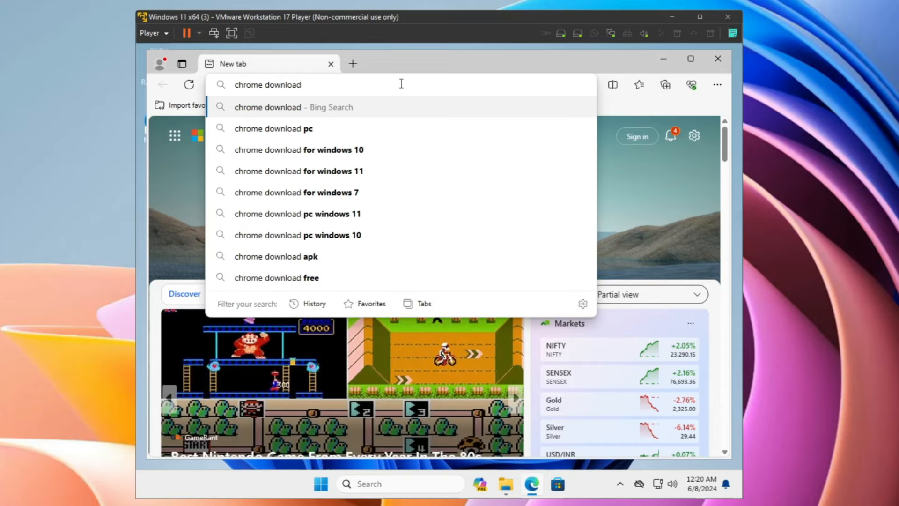
pyautogui.press('Return')
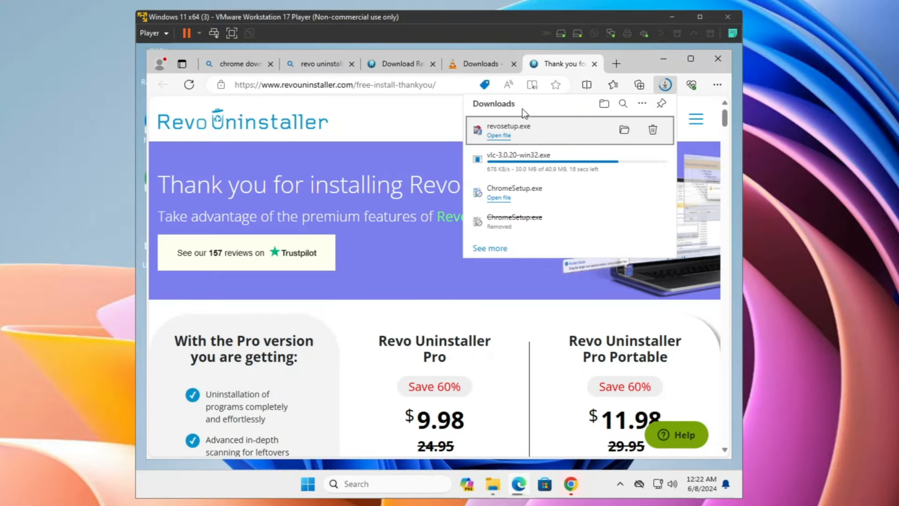
pyautogui.click(510, 151)
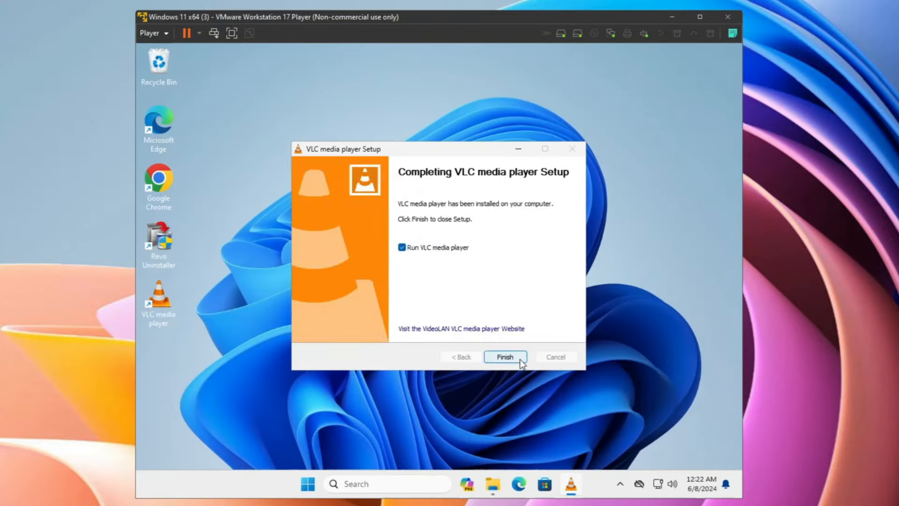
# Finish the VLC media player setup on its completion page
pyautogui.click(508, 357)
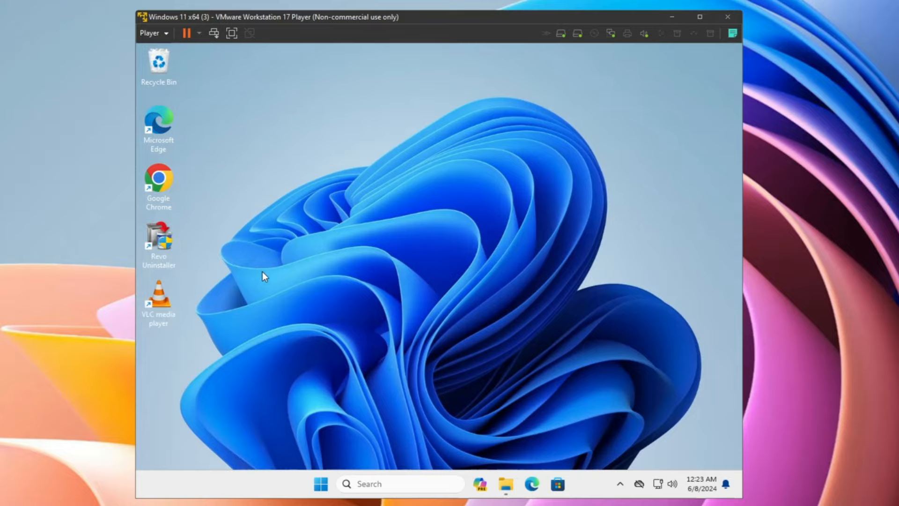
# Eject the installation disc from DVD Drive (D:) in This PC
pyautogui.click(505, 490)
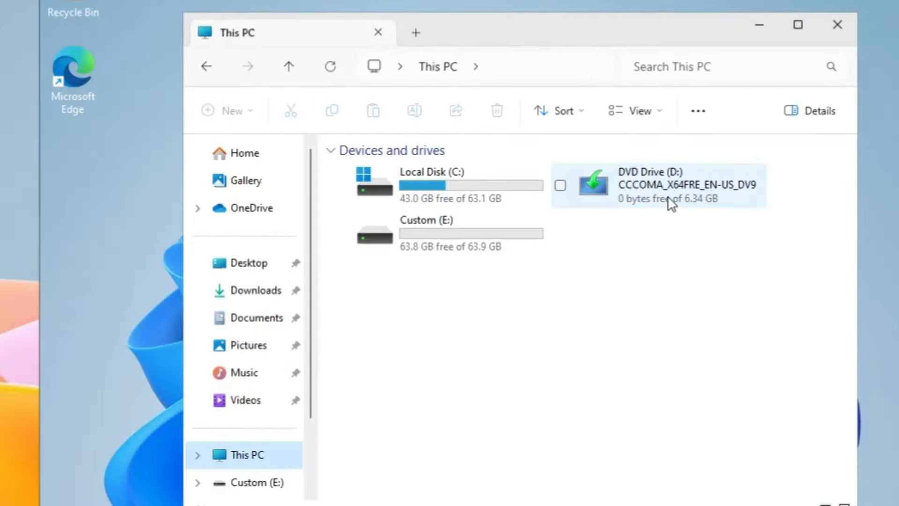
pyautogui.click(575, 212)
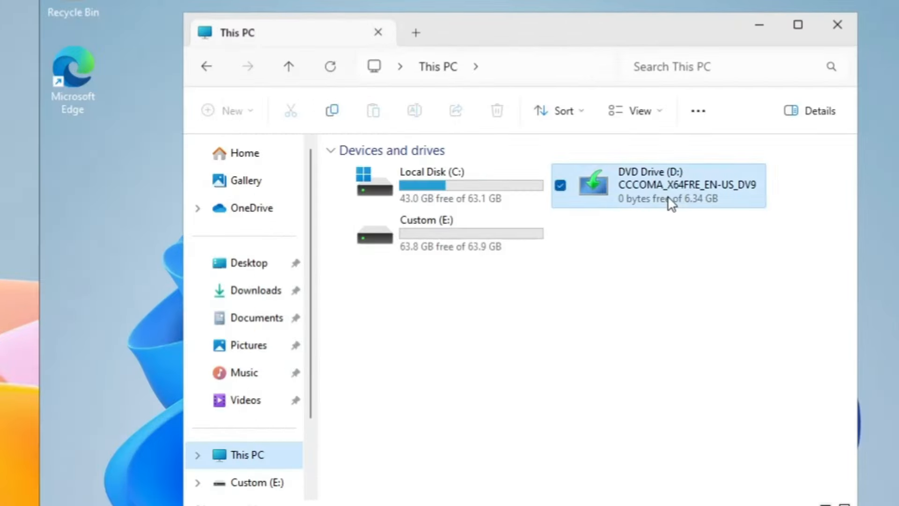
pyautogui.rightClick(654, 185)
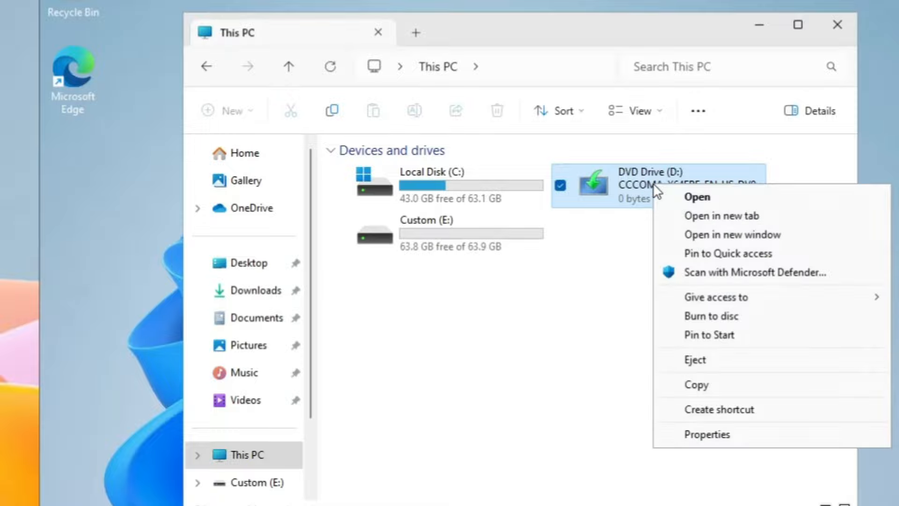
pyautogui.click(701, 362)
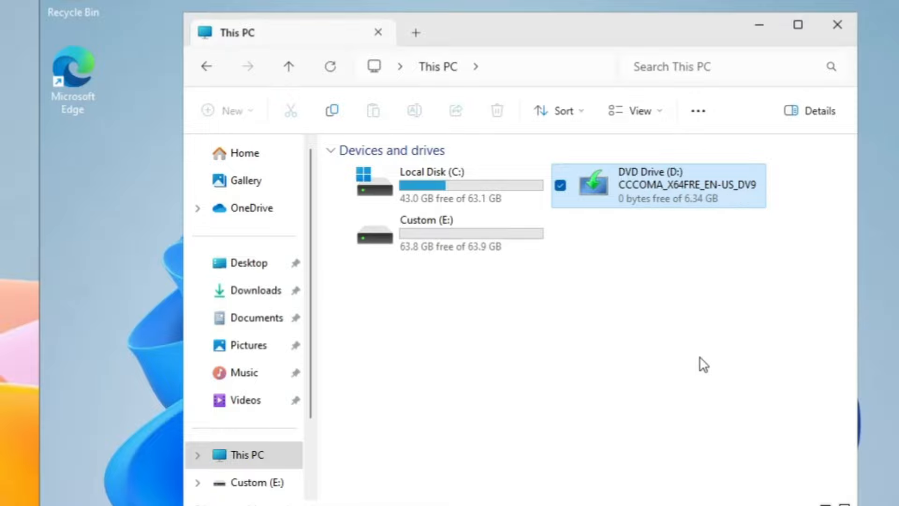
# Turn off content indexing for Local Disk (C:), granting admin permission and ignoring all in-use files
pyautogui.click(453, 188)
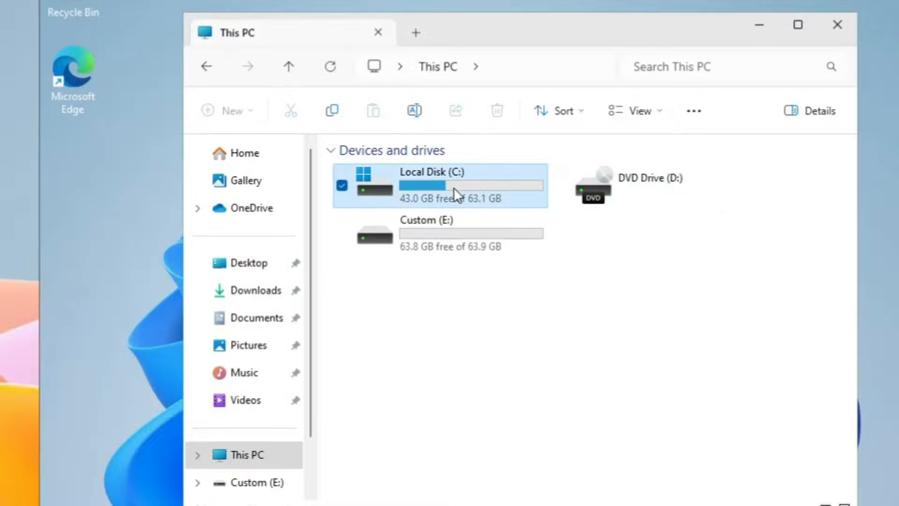
pyautogui.rightClick(447, 189)
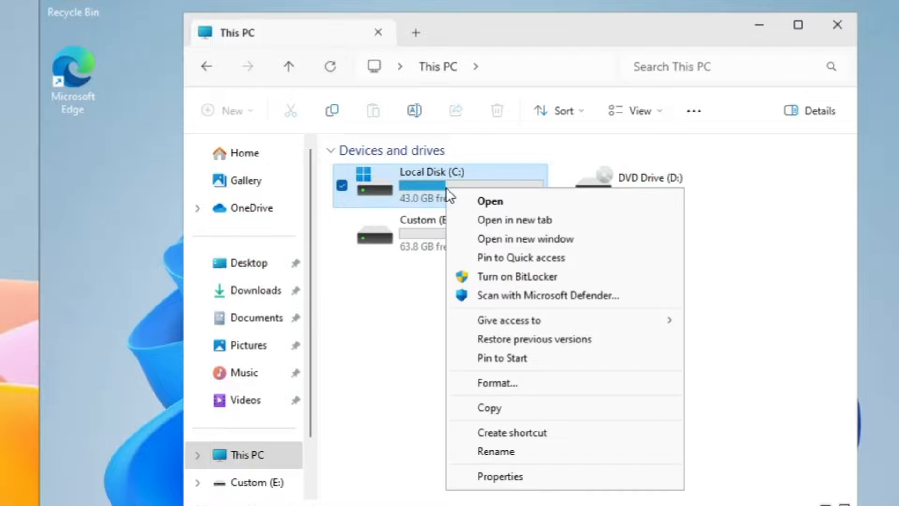
pyautogui.click(496, 480)
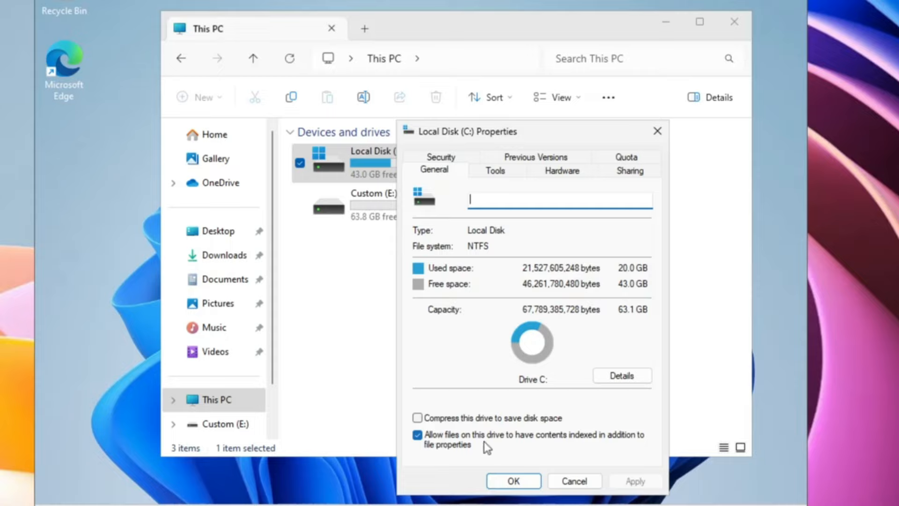
pyautogui.click(420, 436)
pyautogui.click(635, 481)
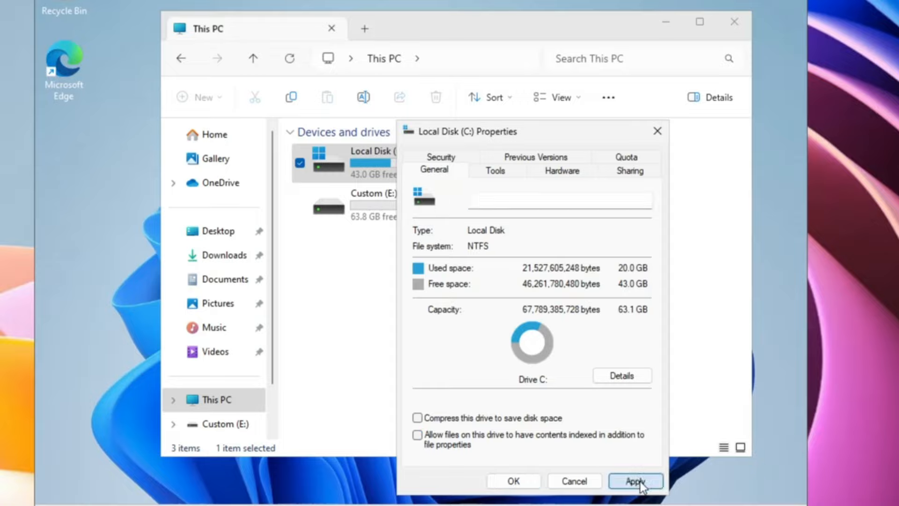
pyautogui.click(613, 323)
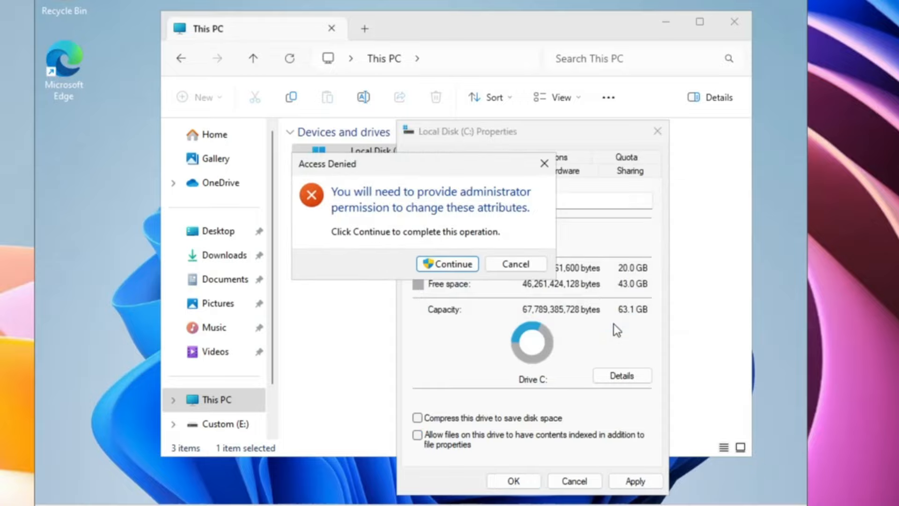
pyautogui.click(464, 266)
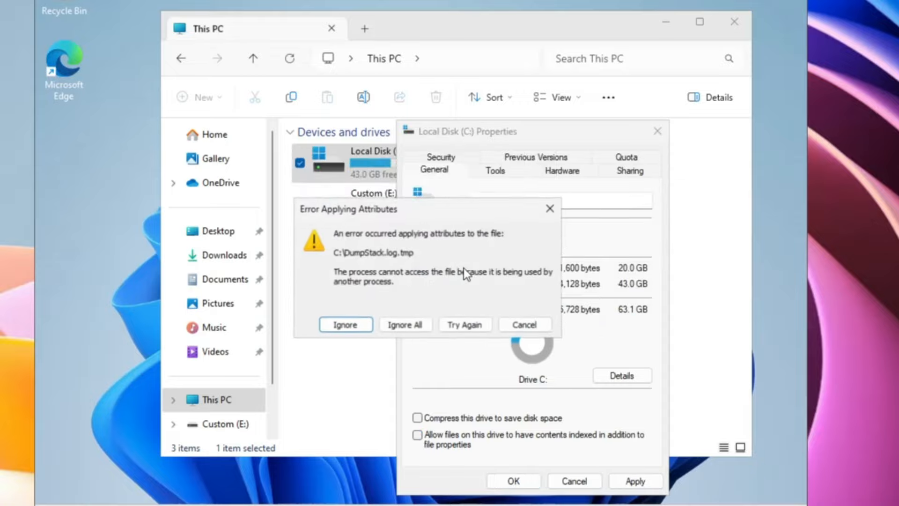
pyautogui.click(409, 326)
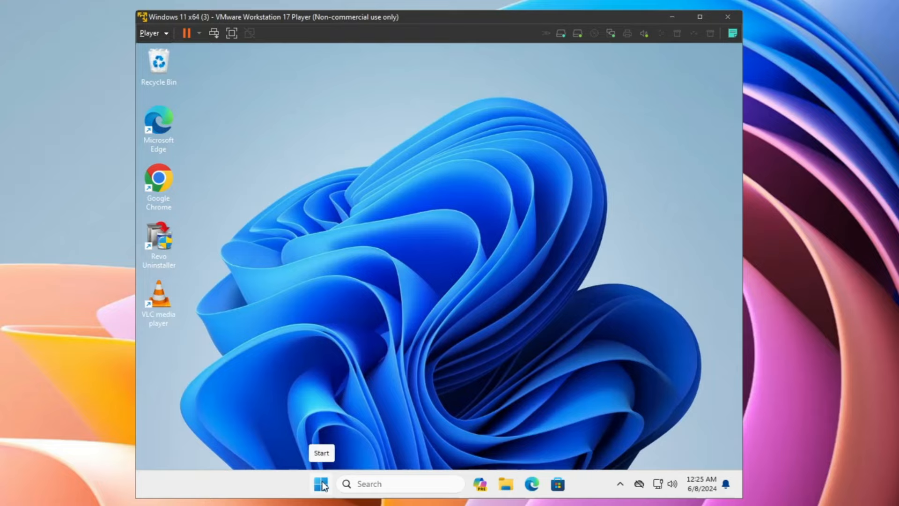
# Shut down the Windows 11 VM and dismiss the removable devices notice
pyautogui.click(321, 485)
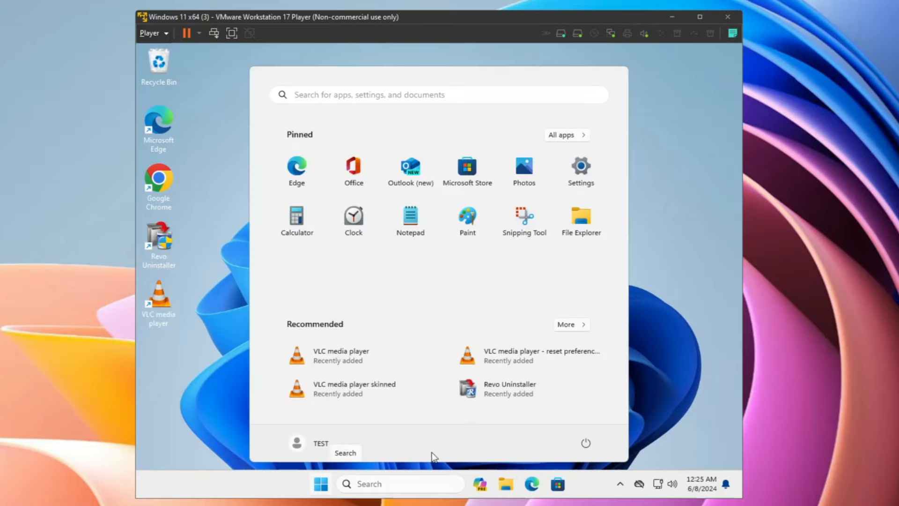
pyautogui.click(586, 445)
pyautogui.click(583, 400)
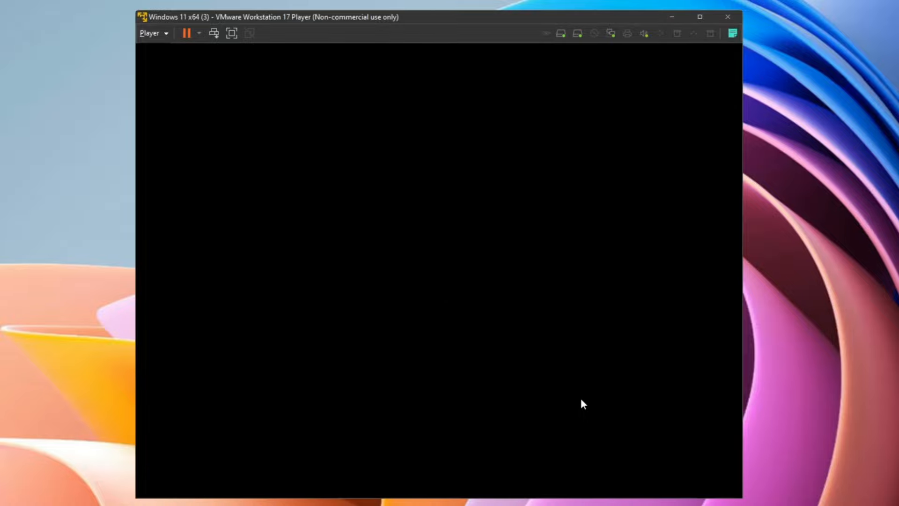
pyautogui.click(516, 321)
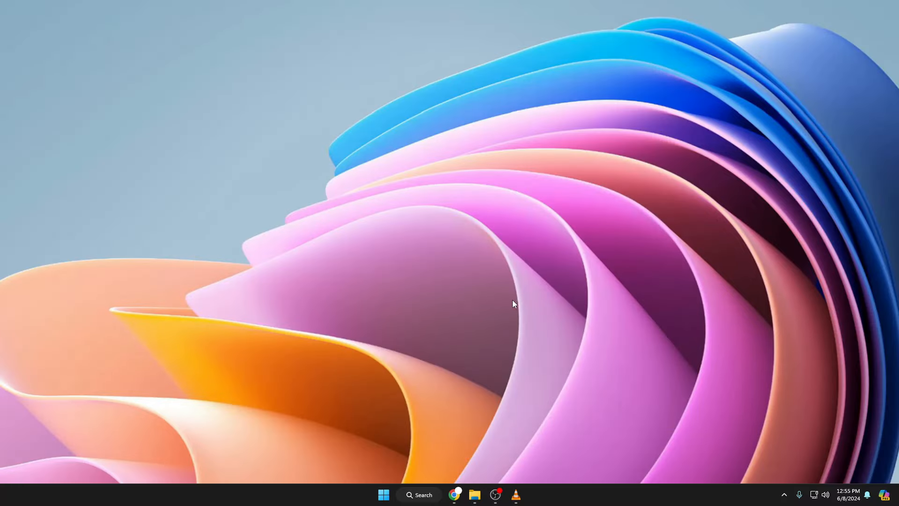
# Launch VMware Workstation 17 Player from a search for 'vmware' and reposition its window
pyautogui.click(426, 493)
pyautogui.write('vmware')
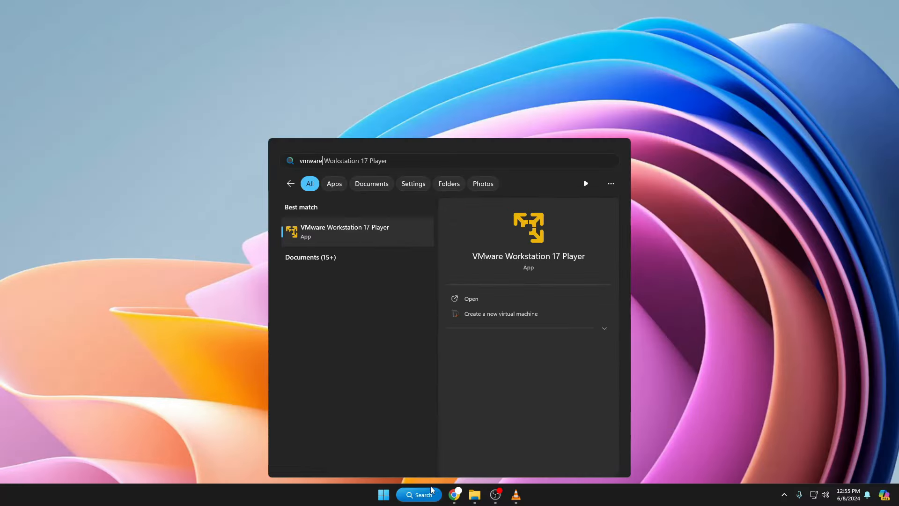
pyautogui.click(353, 228)
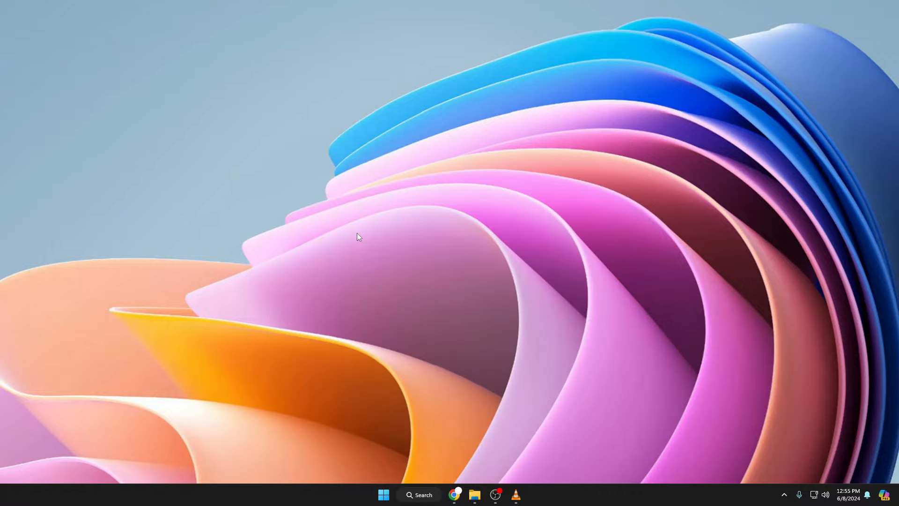
pyautogui.moveTo(261, 34); pyautogui.dragTo(526, 104)
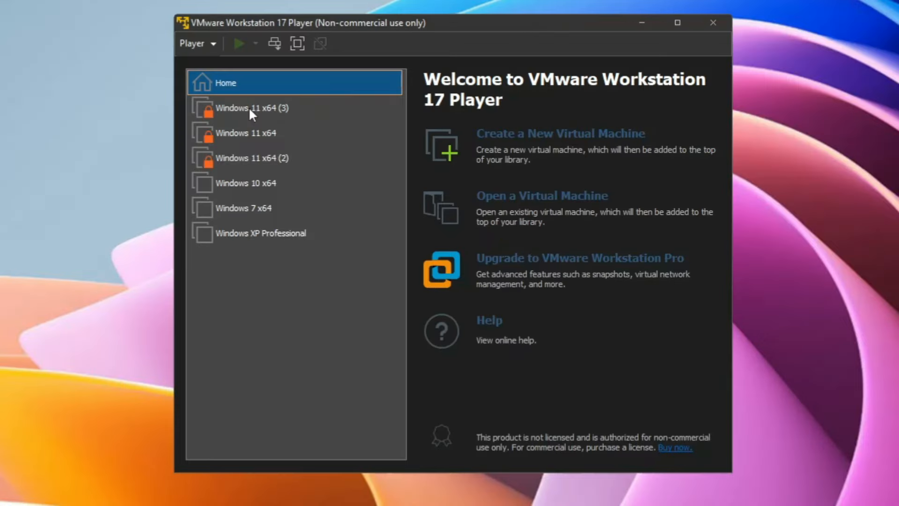
# Review Windows 11 x64 (3) settings, then power the VM on and focus it
pyautogui.click(248, 107)
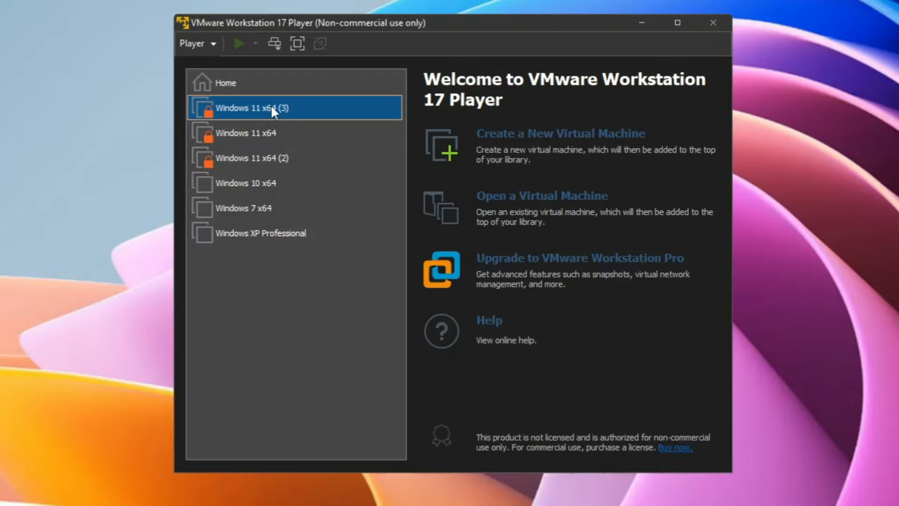
pyautogui.rightClick(320, 110)
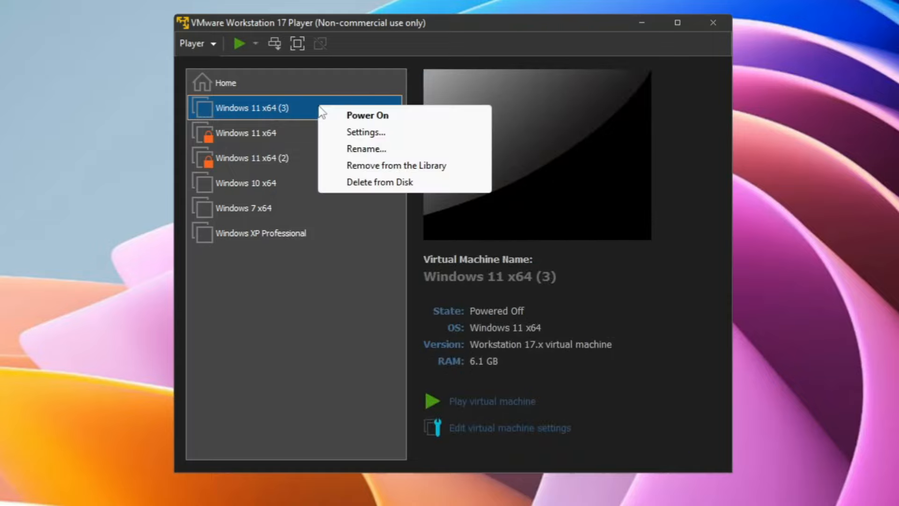
pyautogui.click(357, 133)
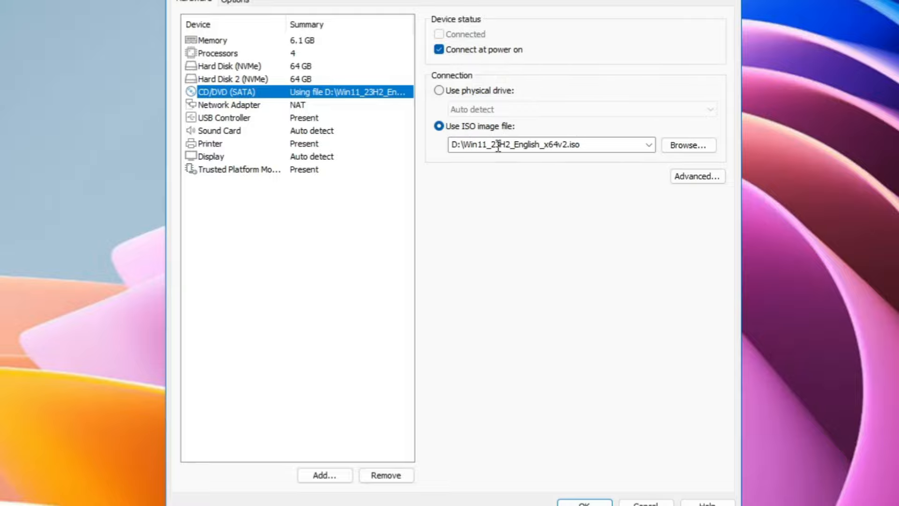
pyautogui.click(586, 502)
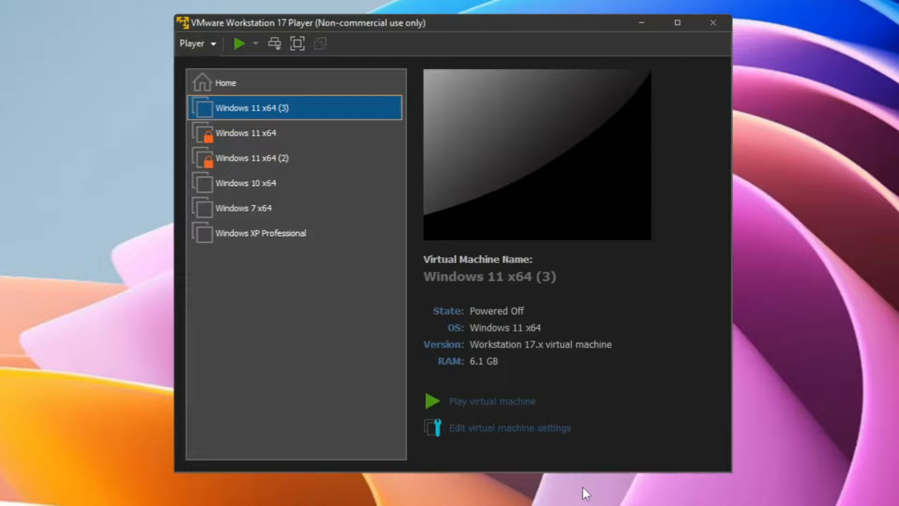
pyautogui.click(492, 402)
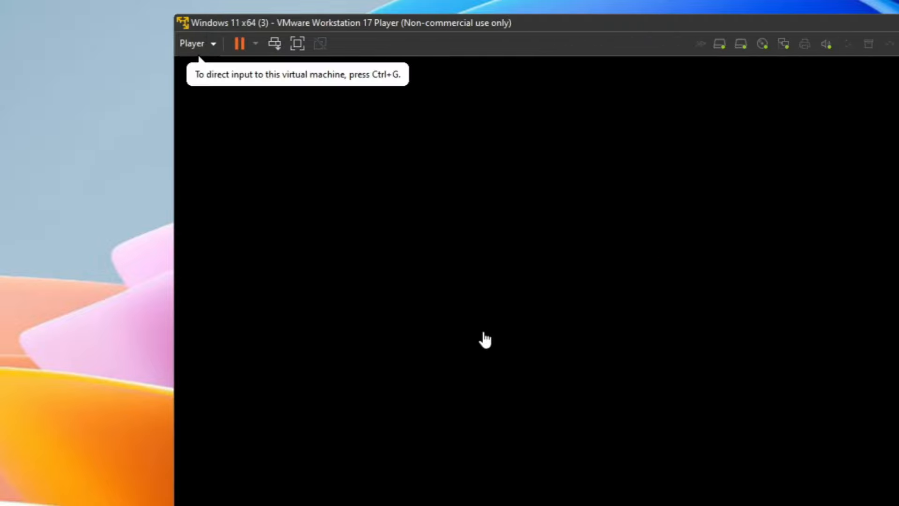
pyautogui.click(485, 340)
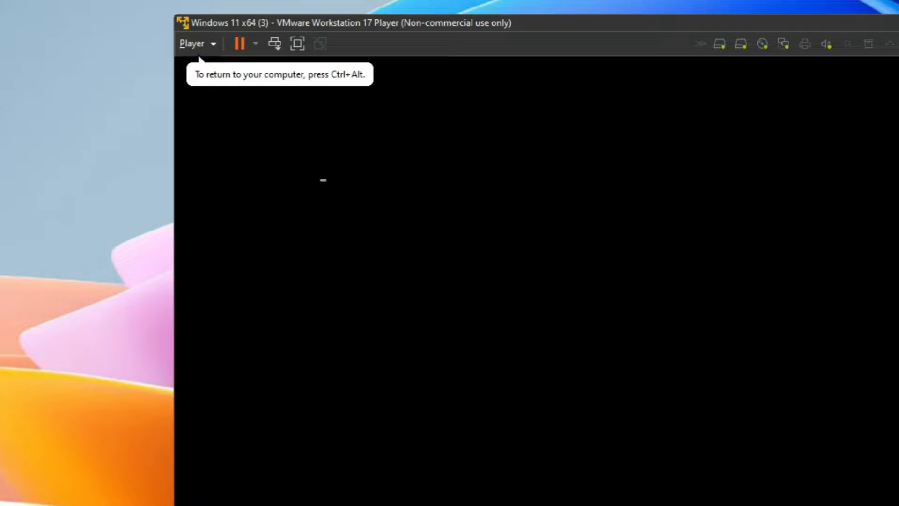
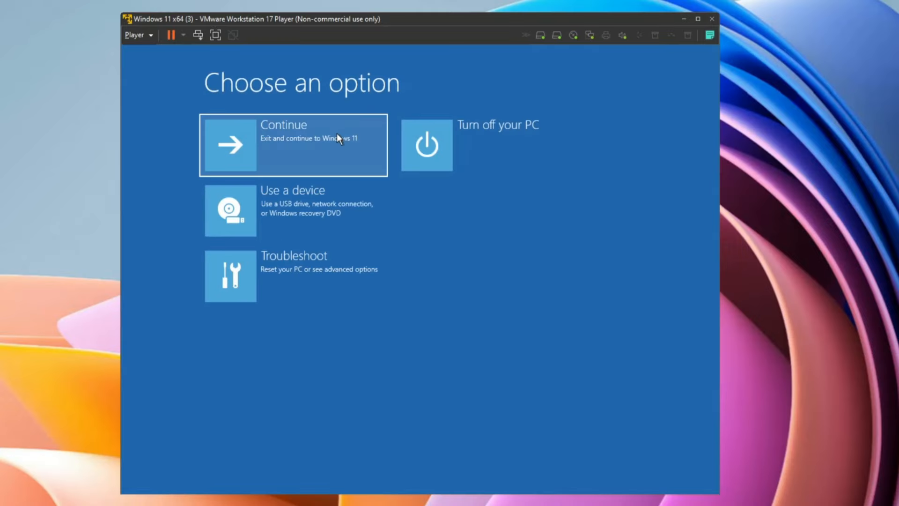
# Choose Continue on the 'Choose an option' recovery screen to boot into Windows 11
pyautogui.click(336, 133)
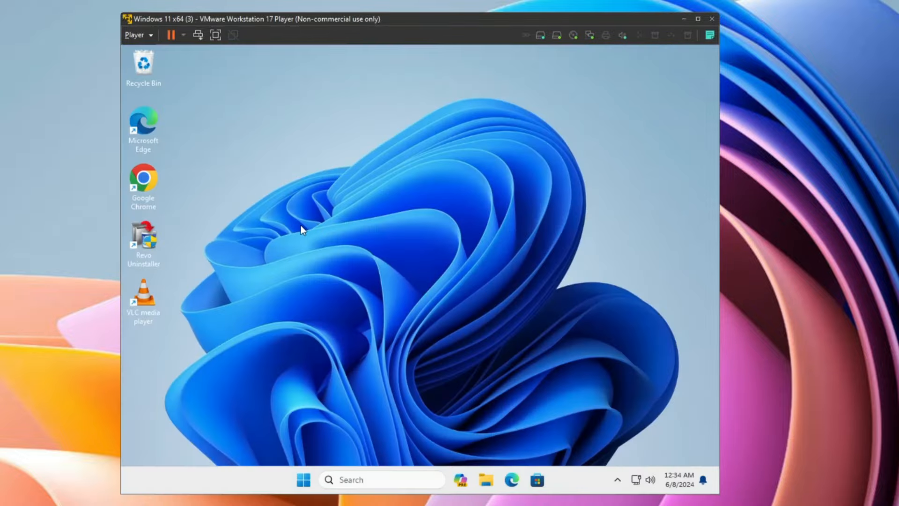
# Open the Custom (E:) drive in the guest's File Explorer and select install.wim (7.31 GB)
pyautogui.click(487, 480)
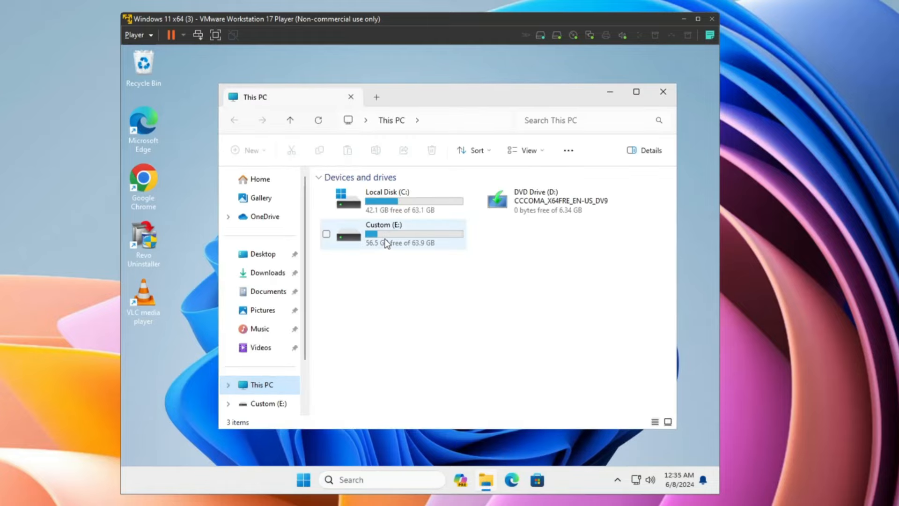
pyautogui.doubleClick(397, 233)
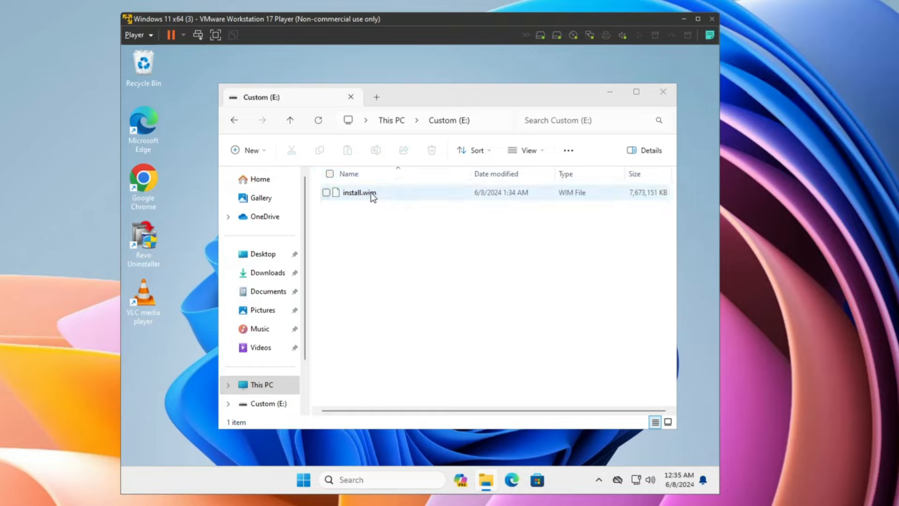
pyautogui.click(352, 193)
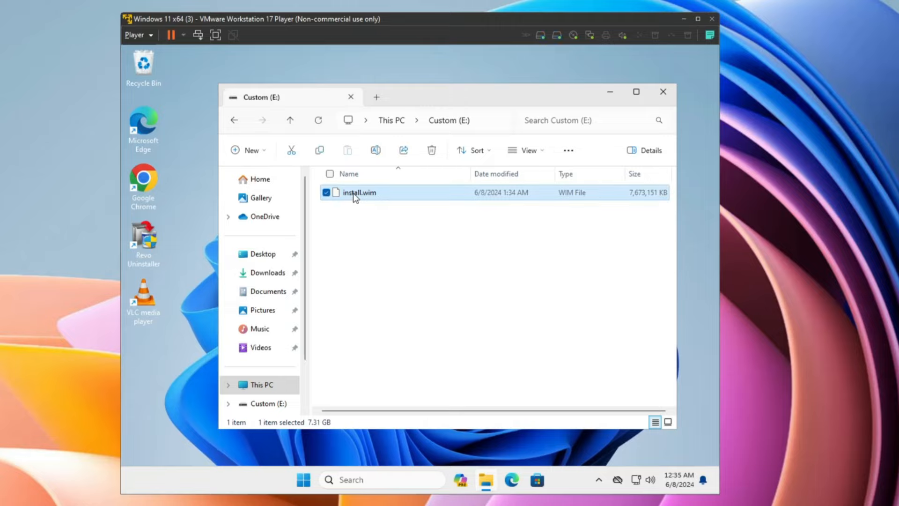
pyautogui.moveTo(410, 497)
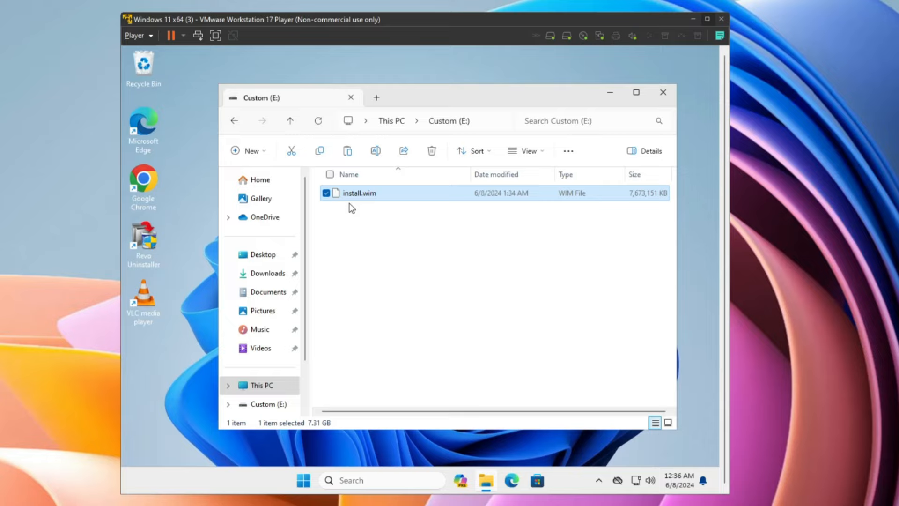
# Turn on 'Synchronize guest time with host' in the VM's VMware Tools options
pyautogui.click(150, 36)
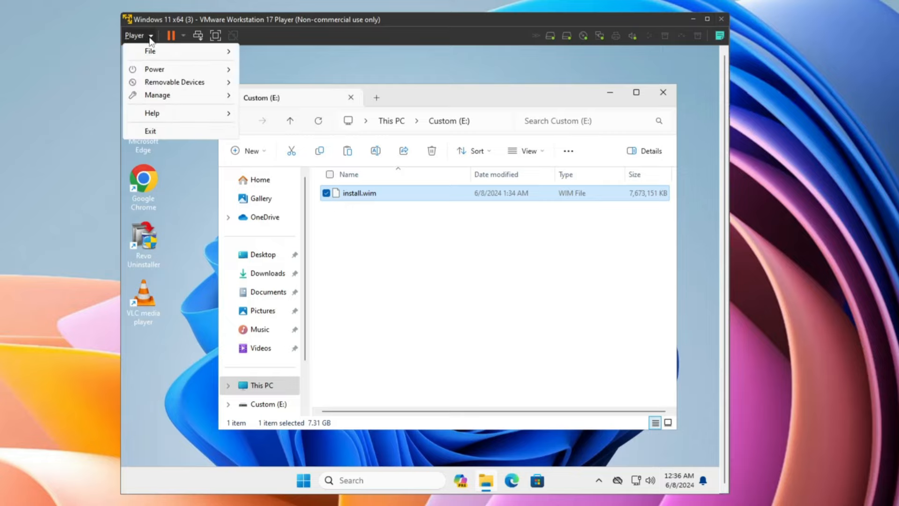
pyautogui.moveTo(165, 94)
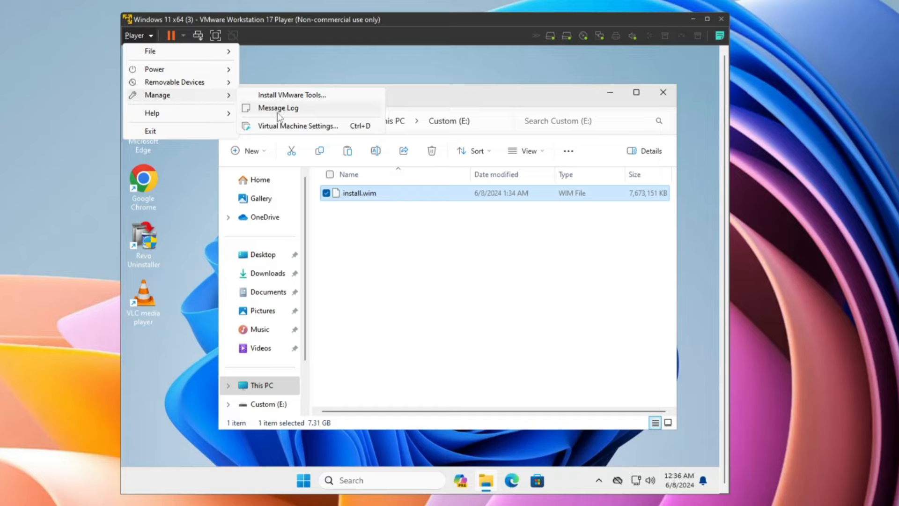
pyautogui.click(281, 127)
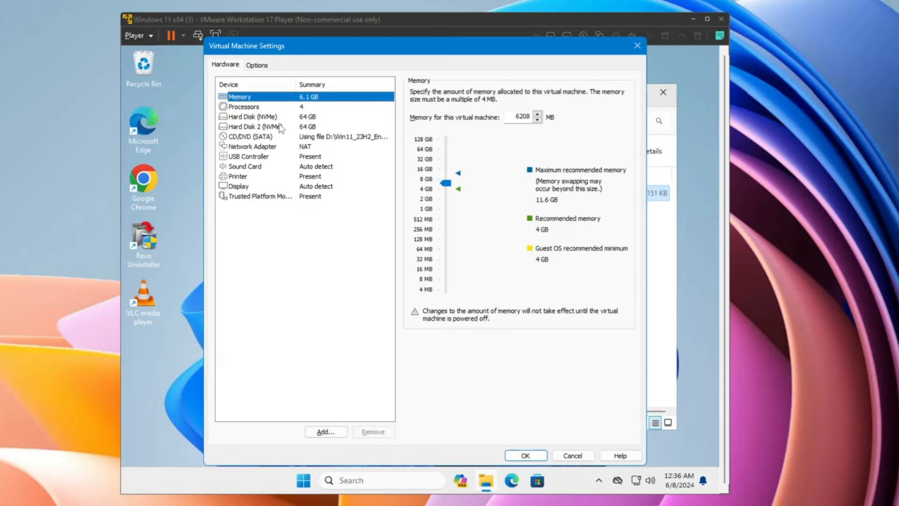
pyautogui.click(261, 67)
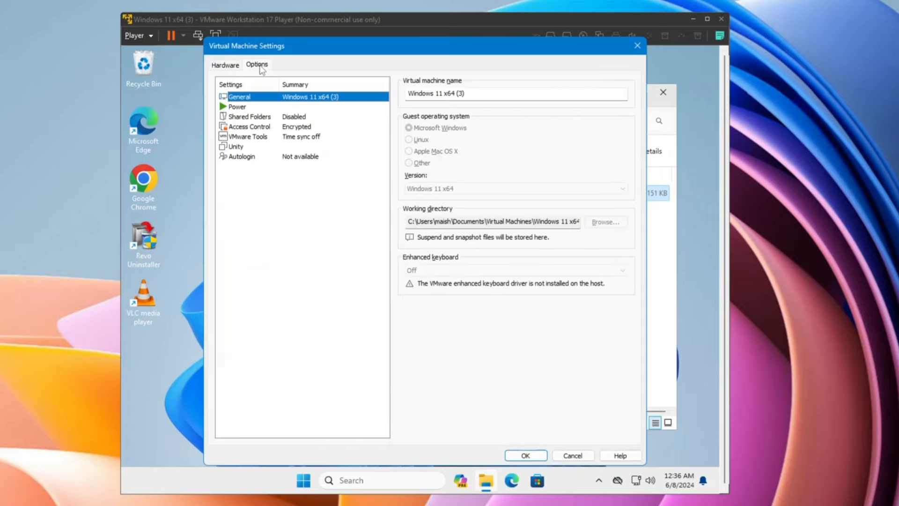
pyautogui.click(246, 138)
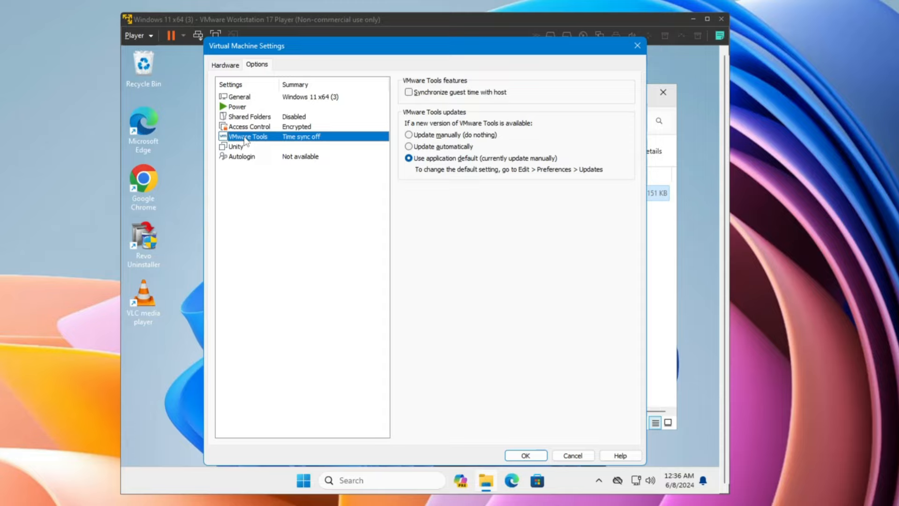
pyautogui.click(407, 93)
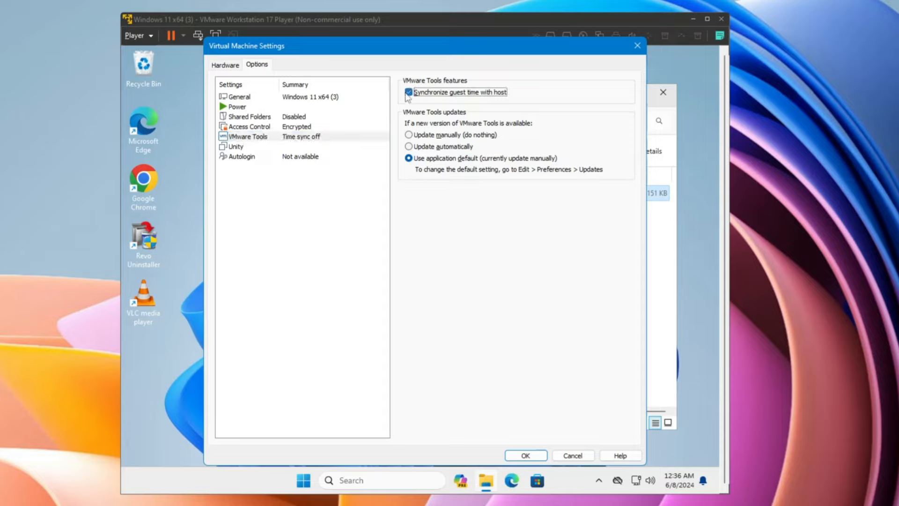
pyautogui.click(525, 455)
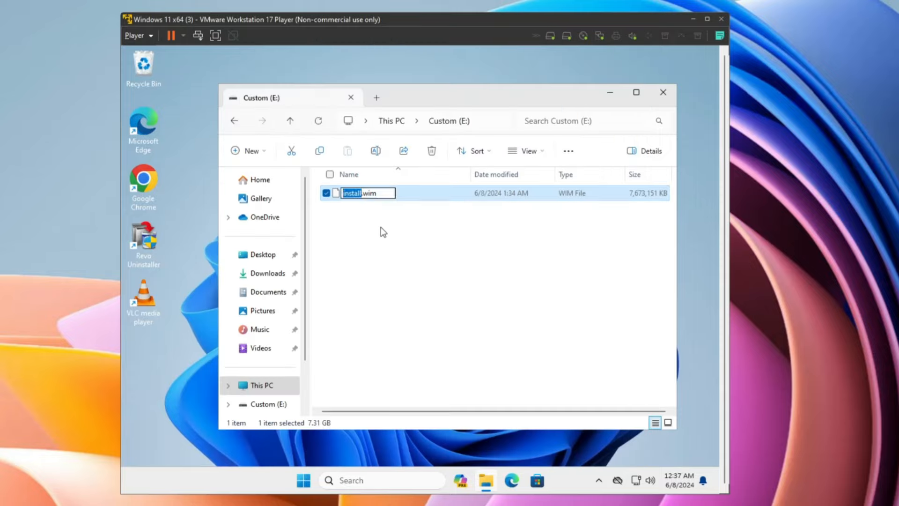
# Reselect install.wim in the guest and undo an accidental paste into the host's Documents
pyautogui.click(380, 227)
pyautogui.click(375, 192)
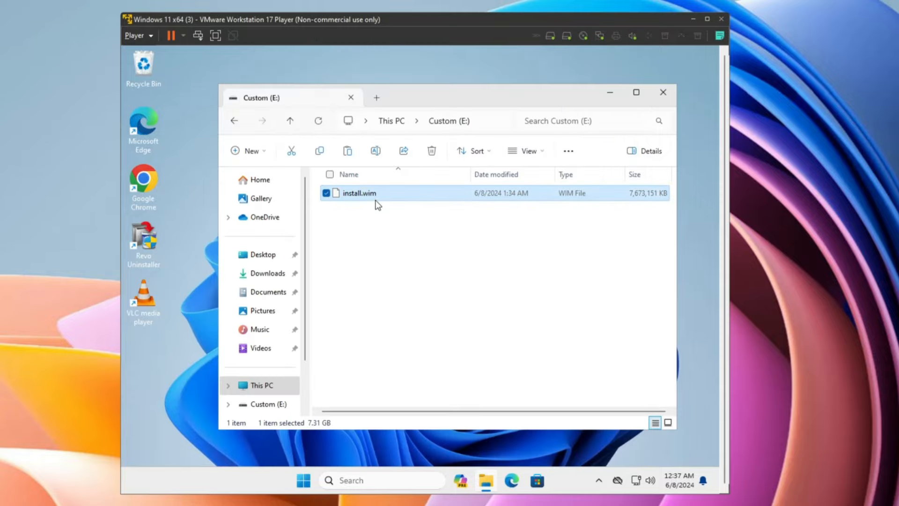
pyautogui.click(405, 504)
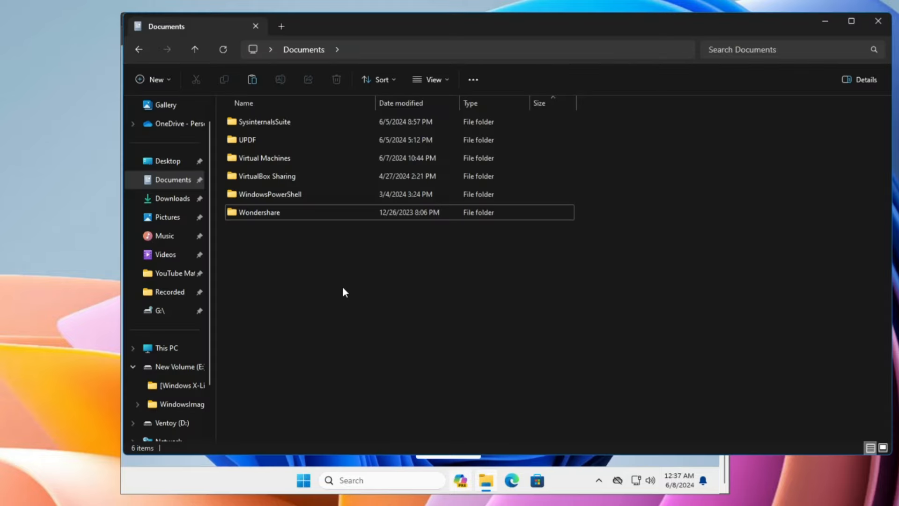
pyautogui.hotkey('ctrl', 'v')
pyautogui.press('Delete')
pyautogui.click(825, 21)
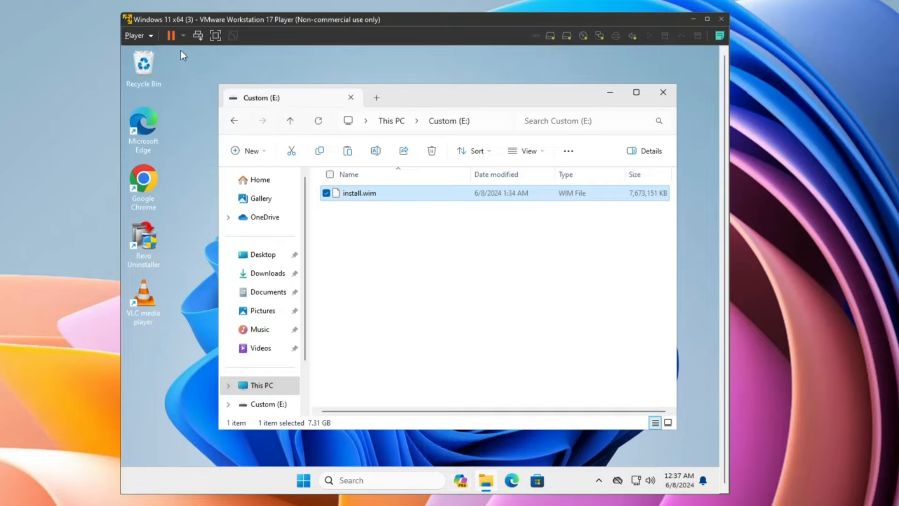
# Launch the VMware Tools installer from the guest's disc drive and allow it through UAC
pyautogui.click(139, 35)
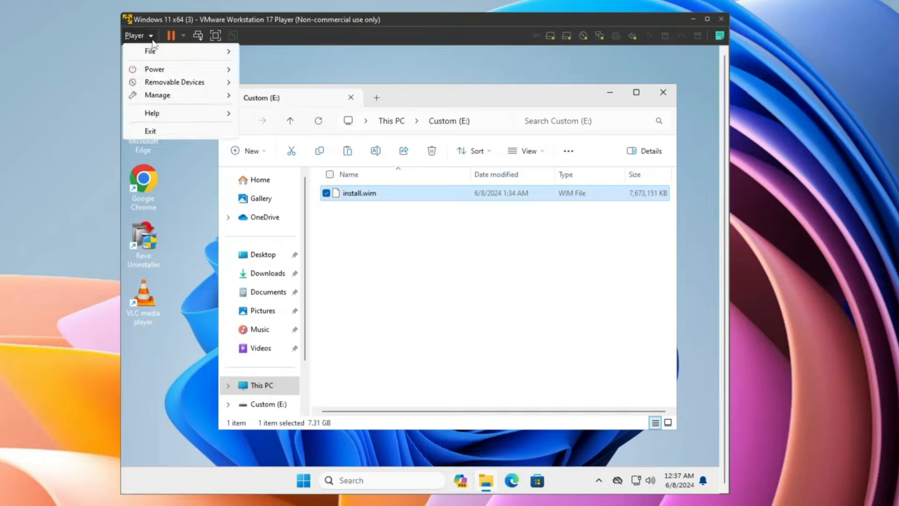
pyautogui.moveTo(166, 94)
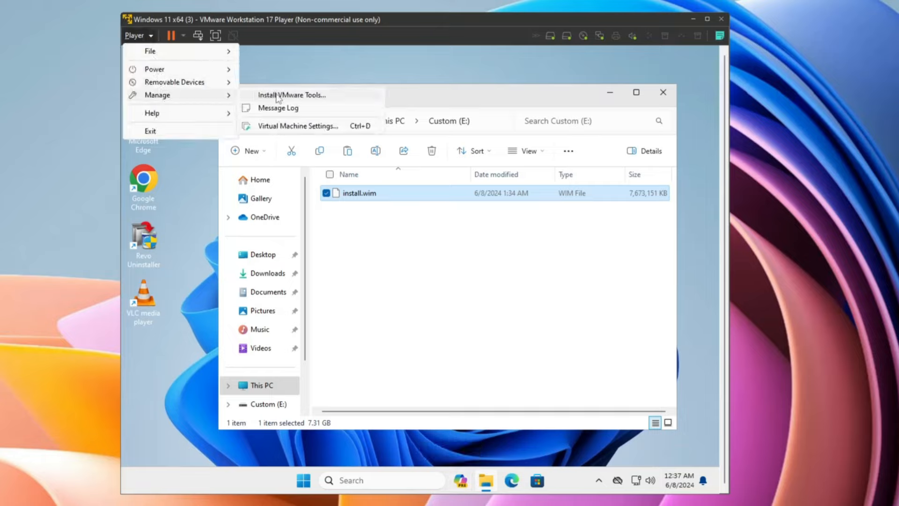
pyautogui.click(276, 97)
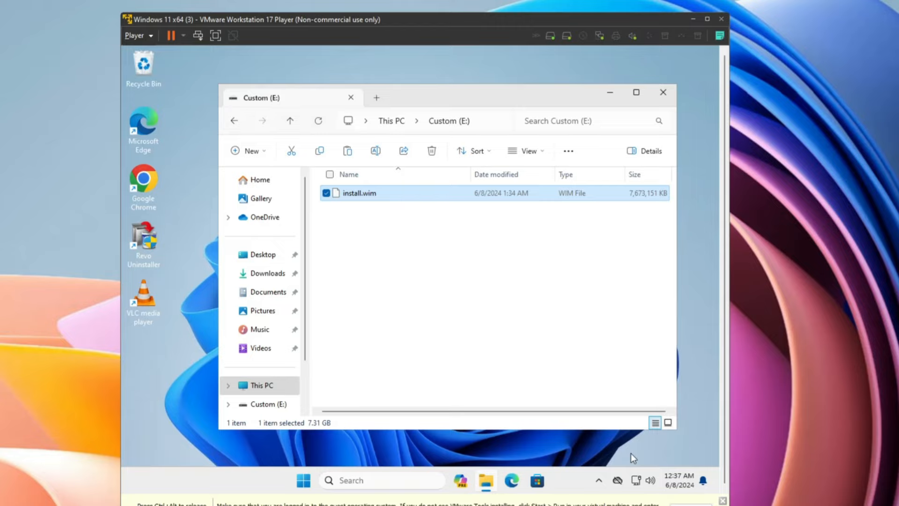
pyautogui.click(262, 386)
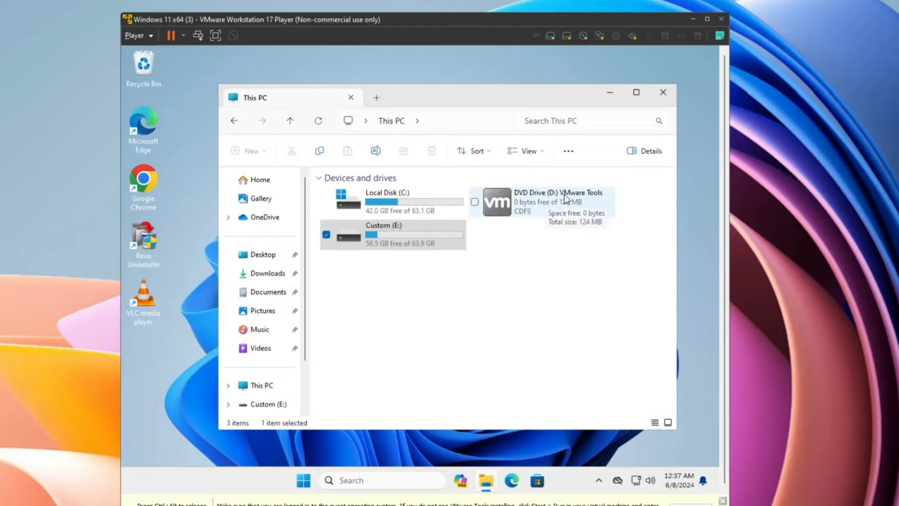
pyautogui.click(561, 207)
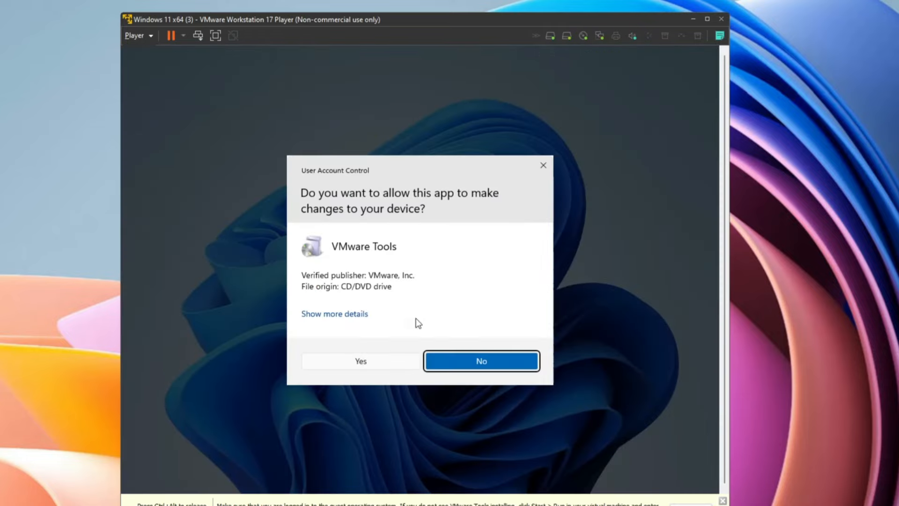
pyautogui.click(388, 360)
# Install VMware Tools with the Typical setup and restart the guest
pyautogui.click(490, 355)
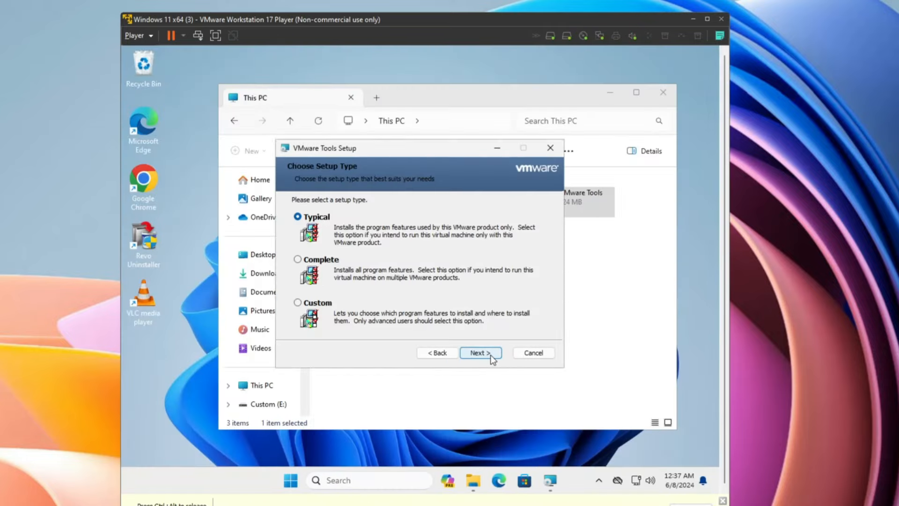
pyautogui.click(491, 355)
pyautogui.click(490, 353)
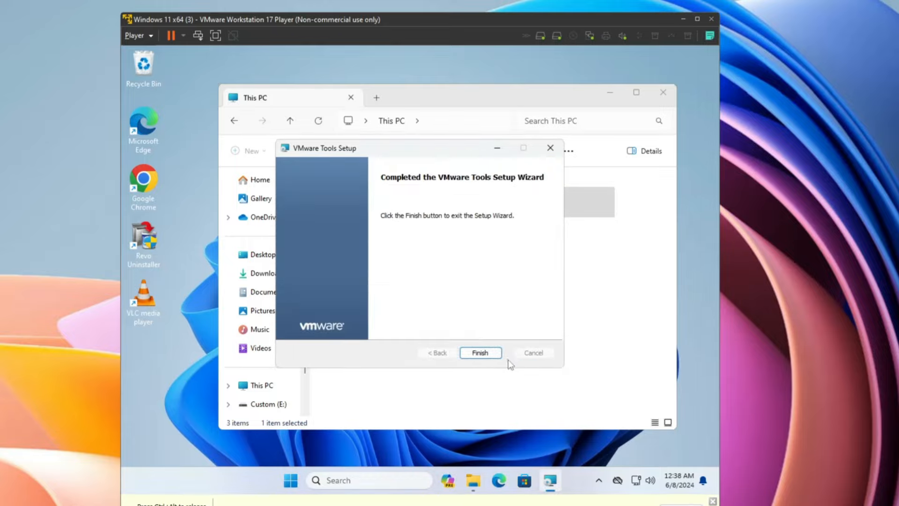
pyautogui.click(488, 353)
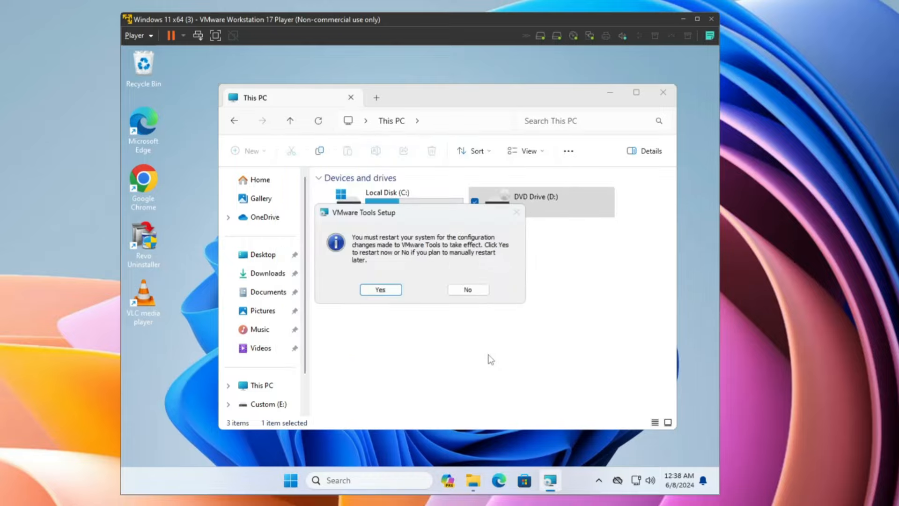
pyautogui.click(389, 293)
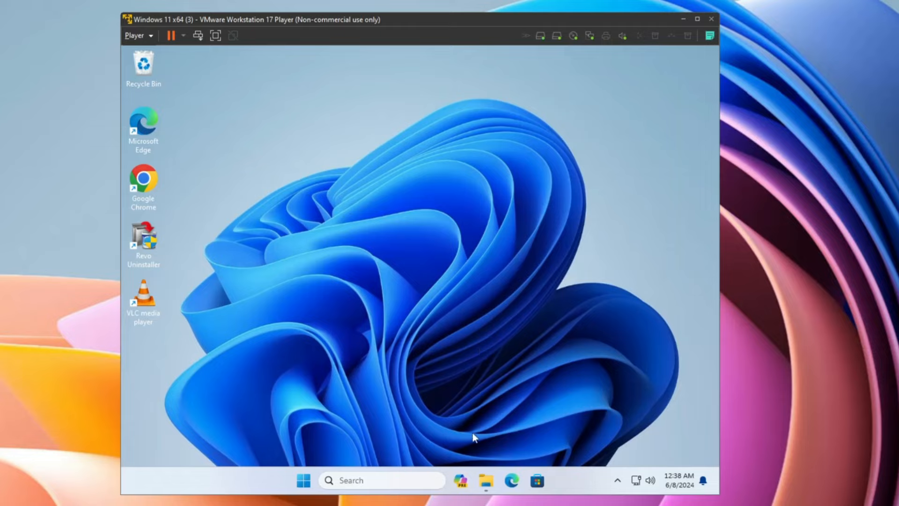
# Copy install.wim from the guest's Custom (E:) drive into the host's Documents folder
pyautogui.click(486, 479)
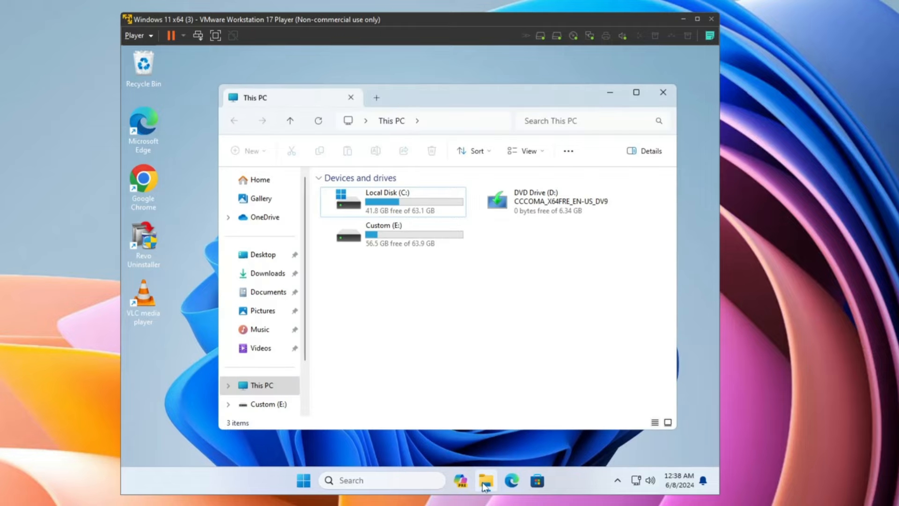
pyautogui.doubleClick(397, 232)
pyautogui.click(368, 196)
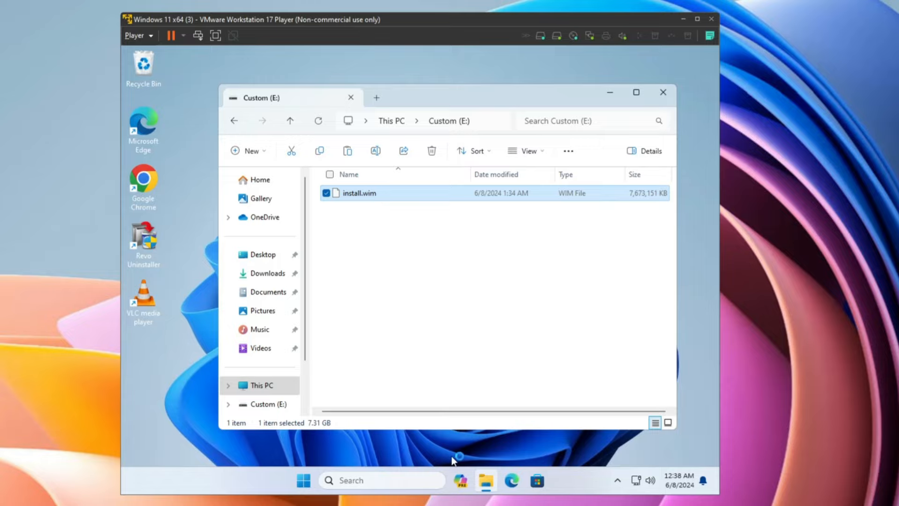
pyautogui.click(404, 505)
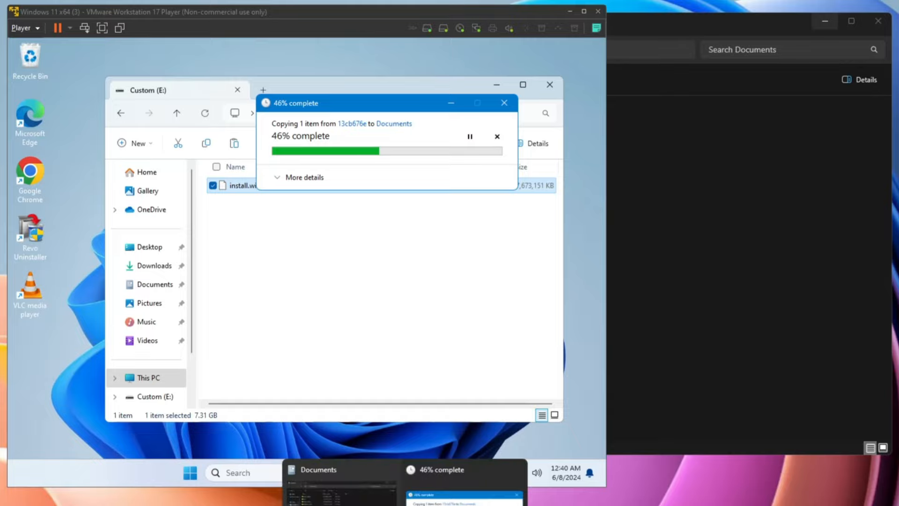
pyautogui.click(404, 504)
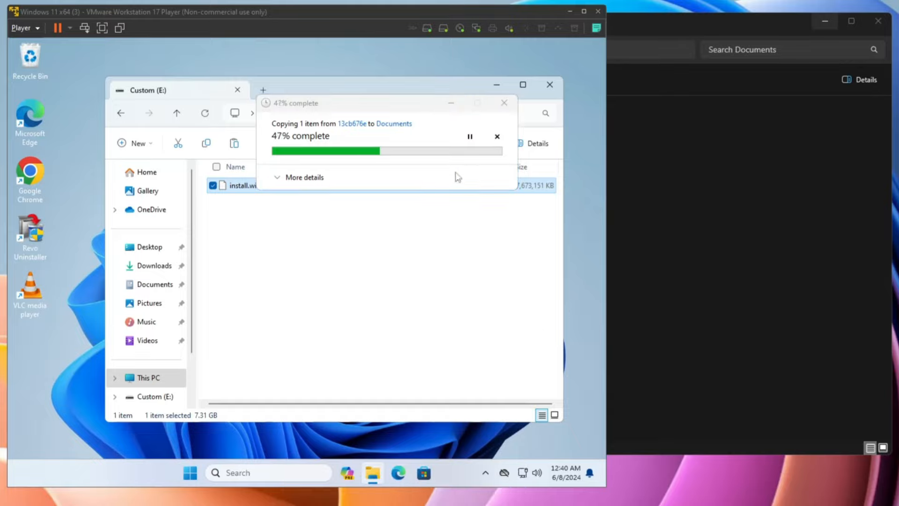
pyautogui.click(400, 99)
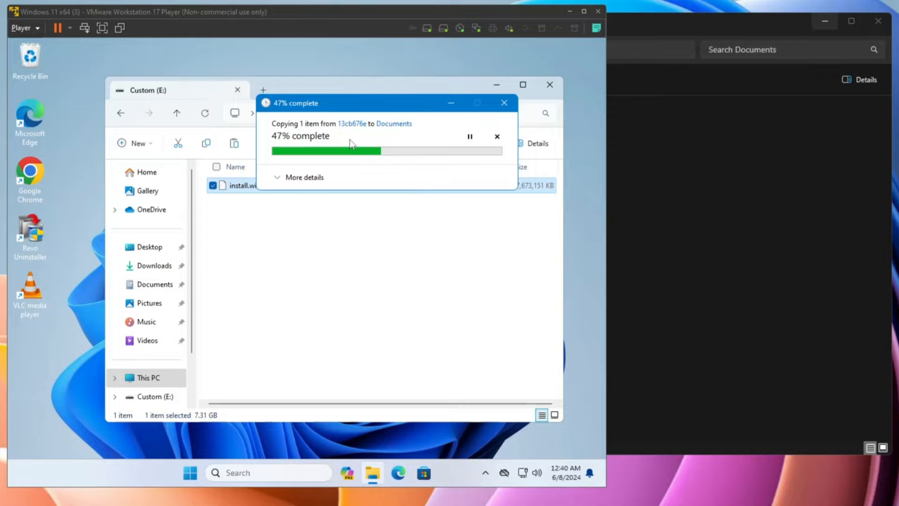
# Wait for the copy, then minimise the VM to show install.wim (7,673,151 KB) in Documents
pyautogui.click(687, 146)
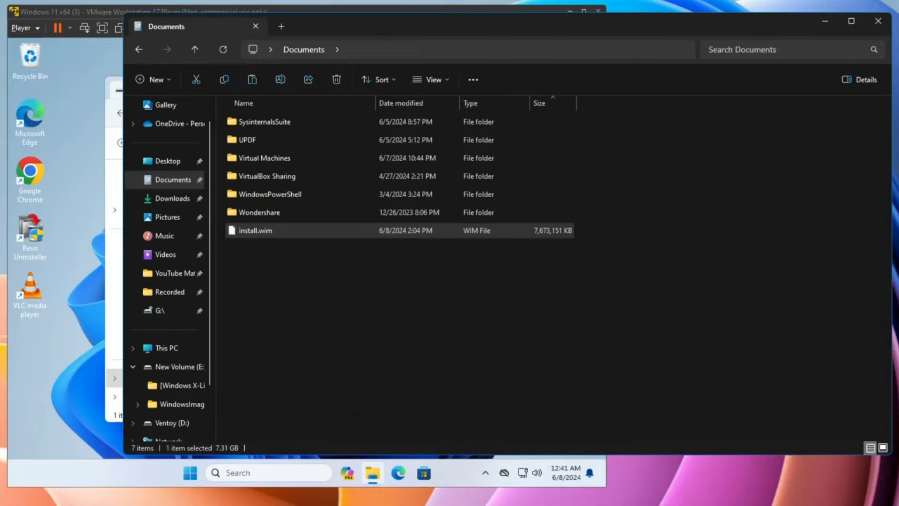
pyautogui.click(302, 314)
pyautogui.moveTo(251, 231)
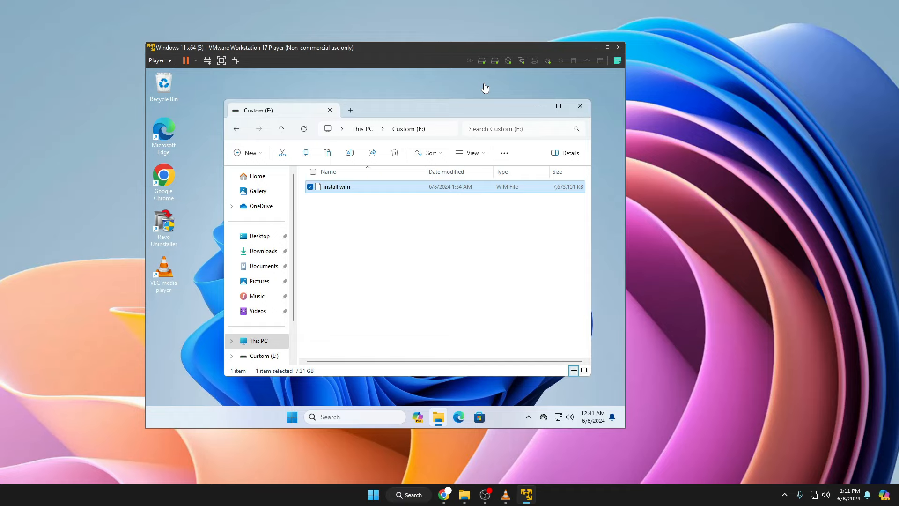
pyautogui.click(595, 47)
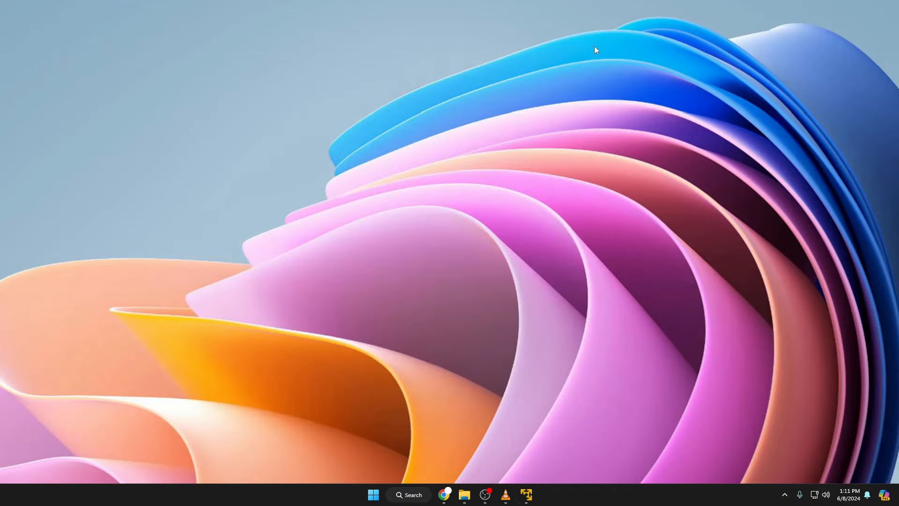
pyautogui.click(464, 494)
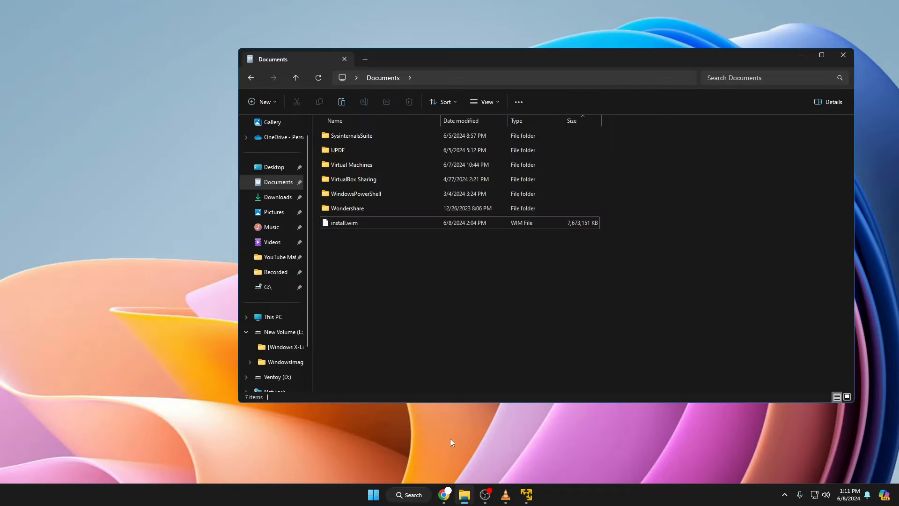
pyautogui.moveTo(340, 223)
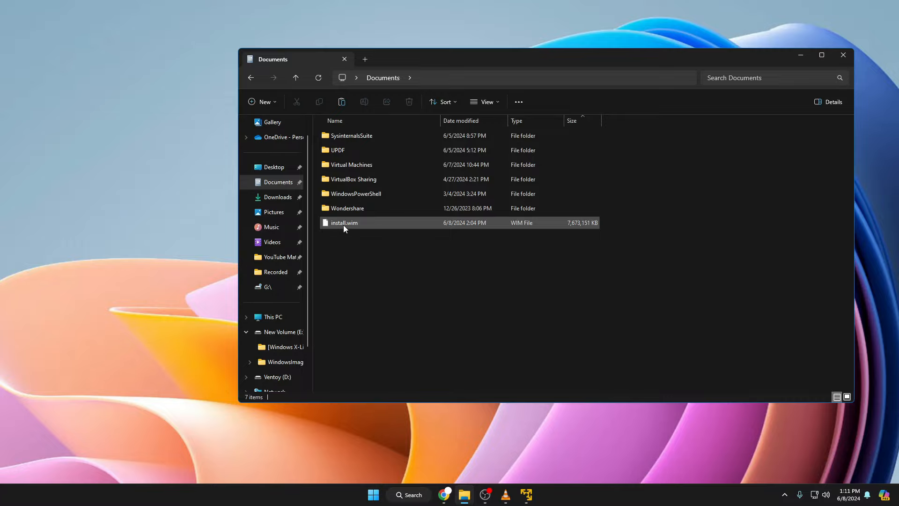
# Search Google for 'anyburn', open the official AnyBurn download page, then minimise Chrome
pyautogui.write('a')
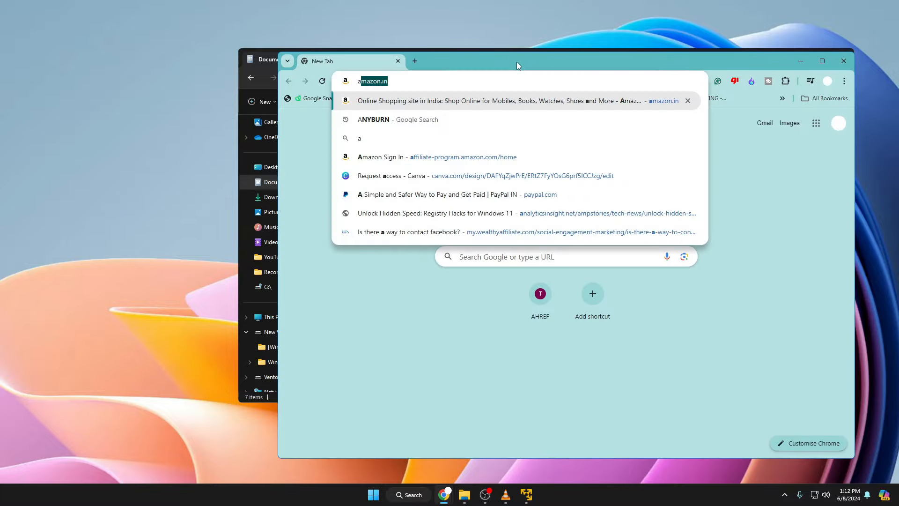
pyautogui.write('nyburn')
pyautogui.press('Return')
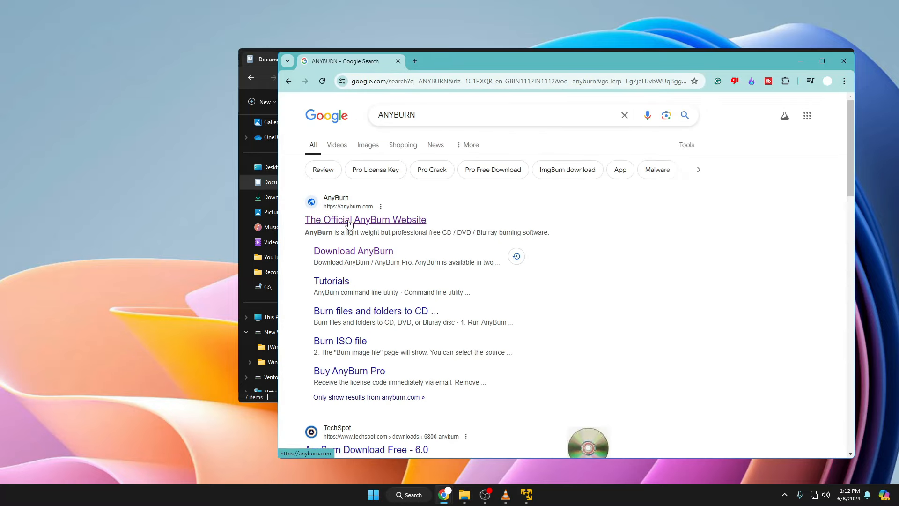
pyautogui.click(371, 229)
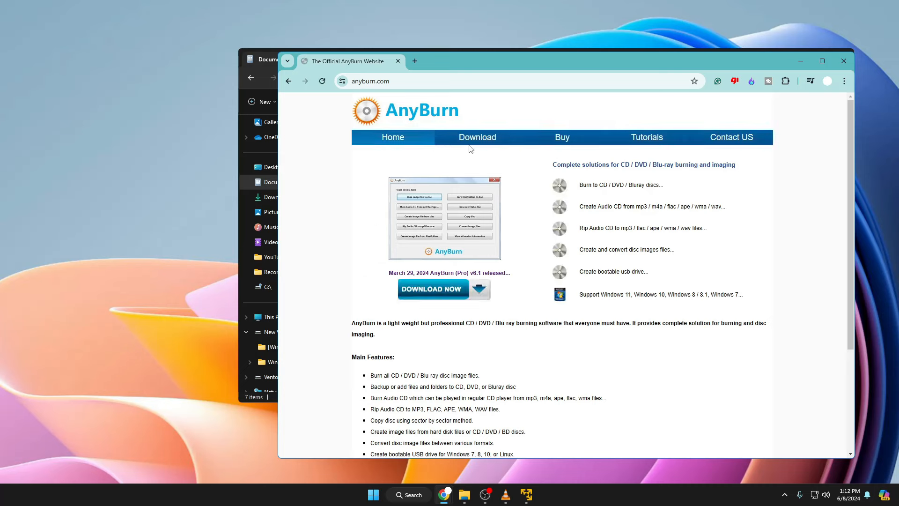
pyautogui.click(475, 140)
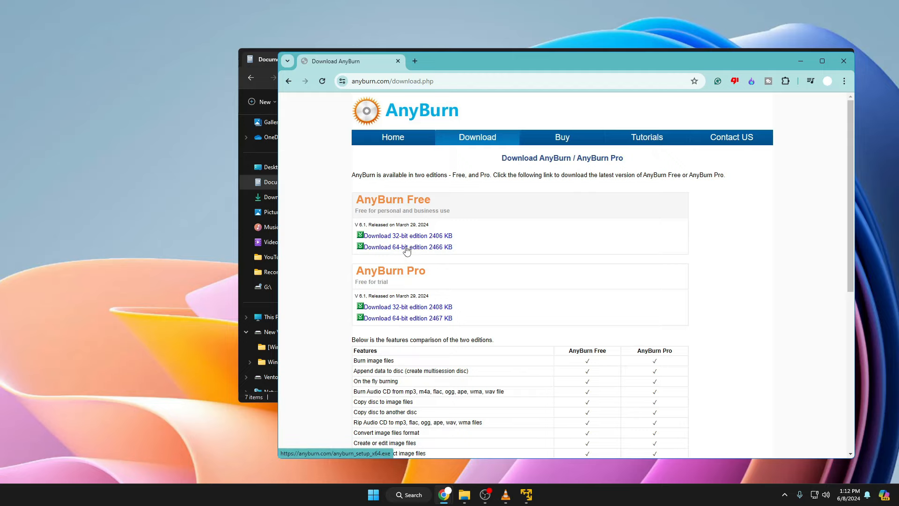
pyautogui.click(800, 62)
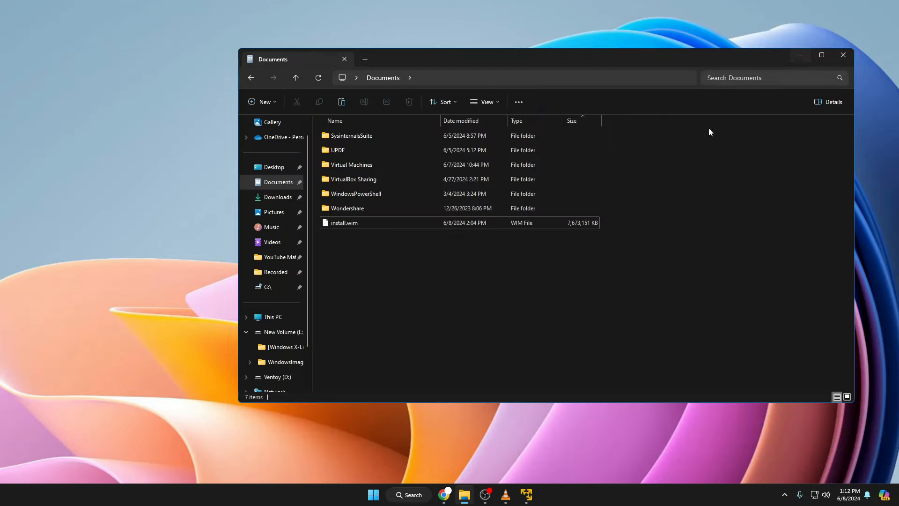
# Start AnyBurn's Edit image file task with D:\Win11_23H2_English_x64v2.iso as the source image
pyautogui.click(801, 56)
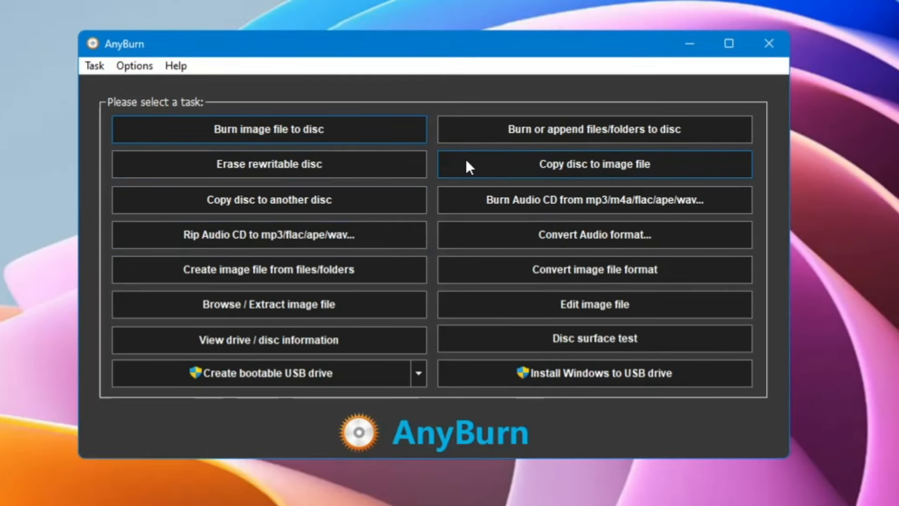
pyautogui.click(585, 305)
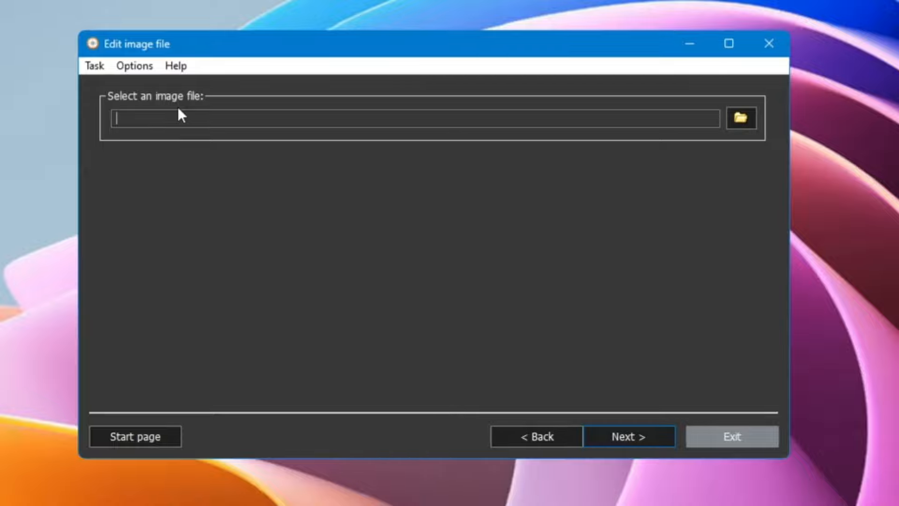
pyautogui.click(740, 118)
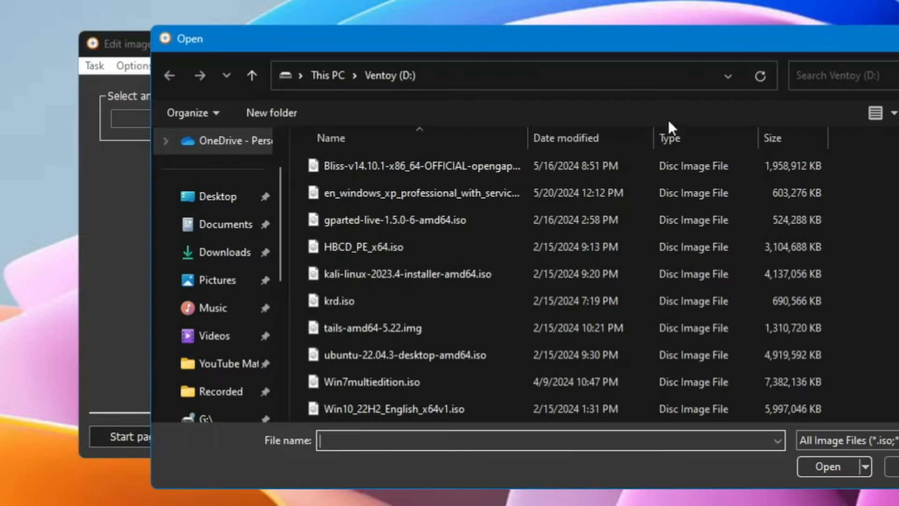
pyautogui.scroll(-1, 434, 276)
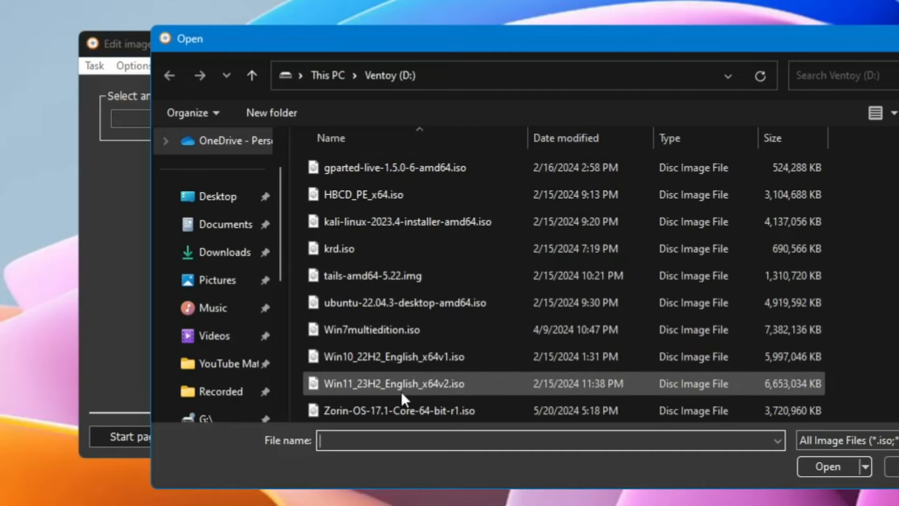
pyautogui.click(388, 385)
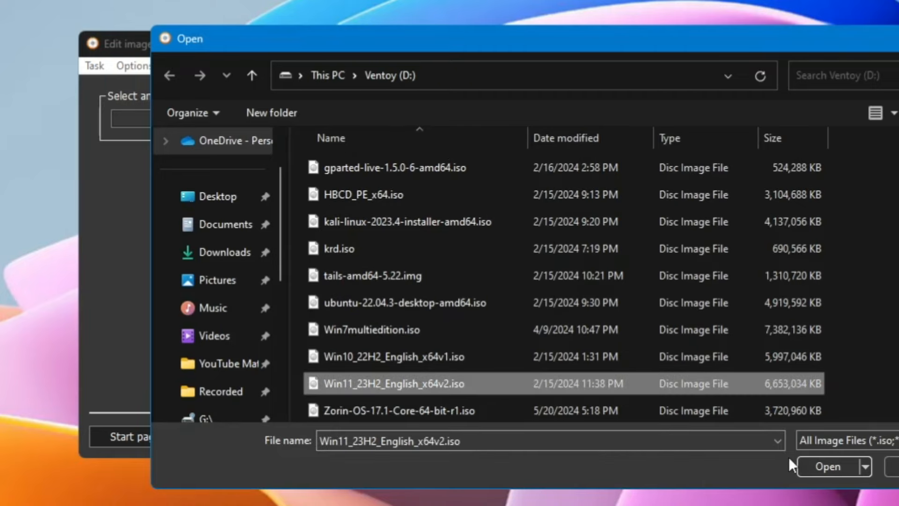
pyautogui.click(818, 467)
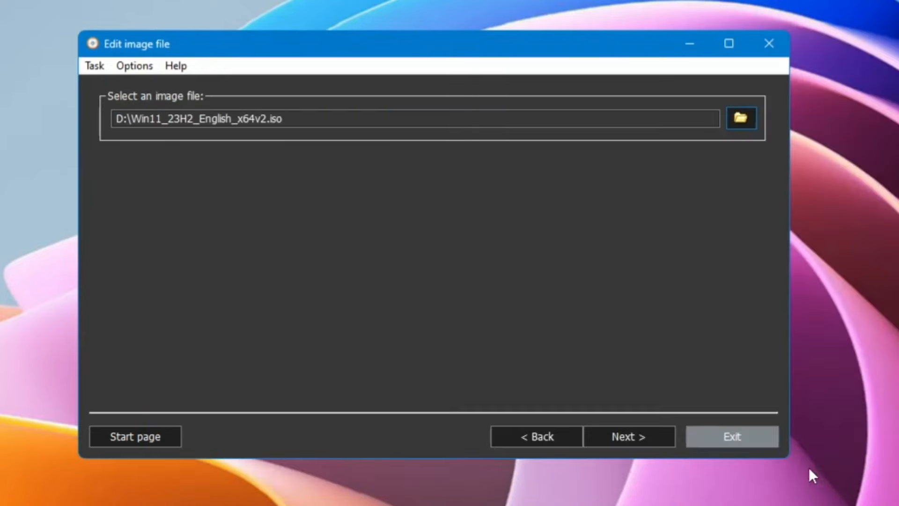
# Delete the original install.wim from the image's sources folder
pyautogui.click(620, 436)
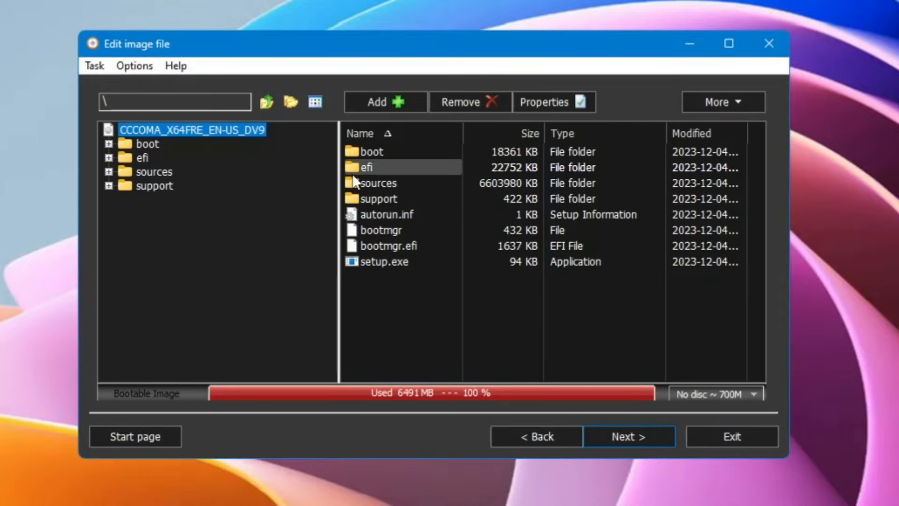
pyautogui.doubleClick(384, 184)
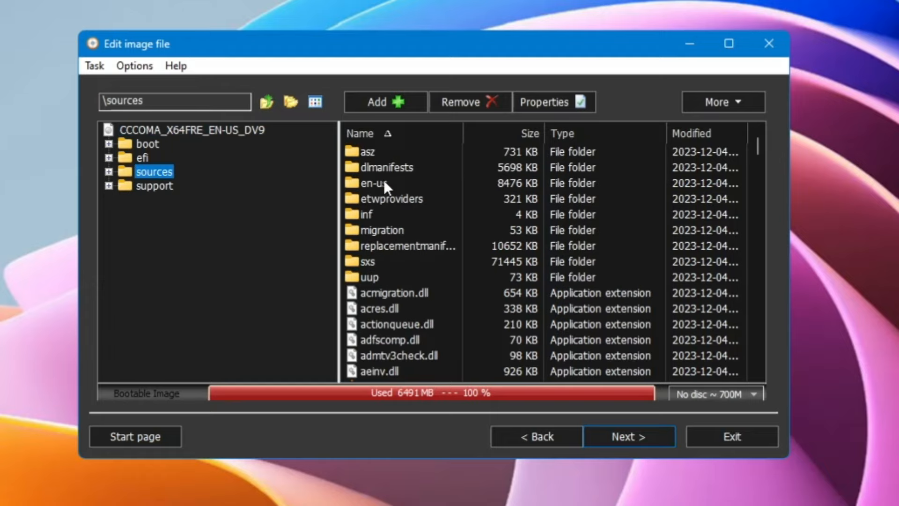
pyautogui.scroll(-1, 384, 239)
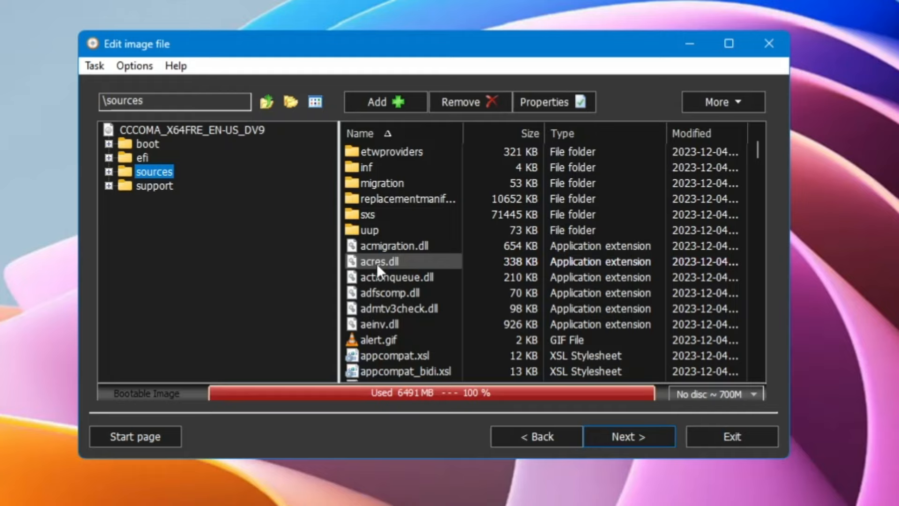
pyautogui.scroll(-20, 421, 276)
pyautogui.press('Down')
pyautogui.press('Down')
pyautogui.press('Down')
pyautogui.press('Down')
pyautogui.press('Down')
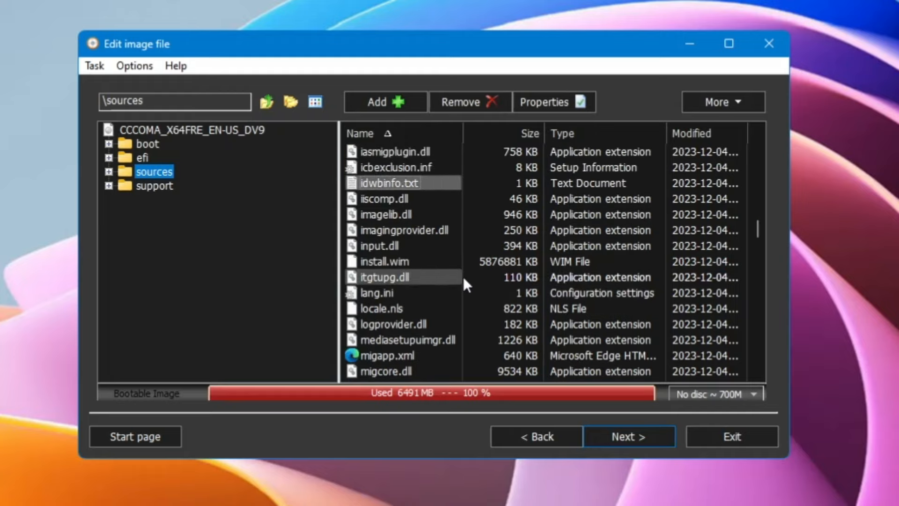
pyautogui.press('Down')
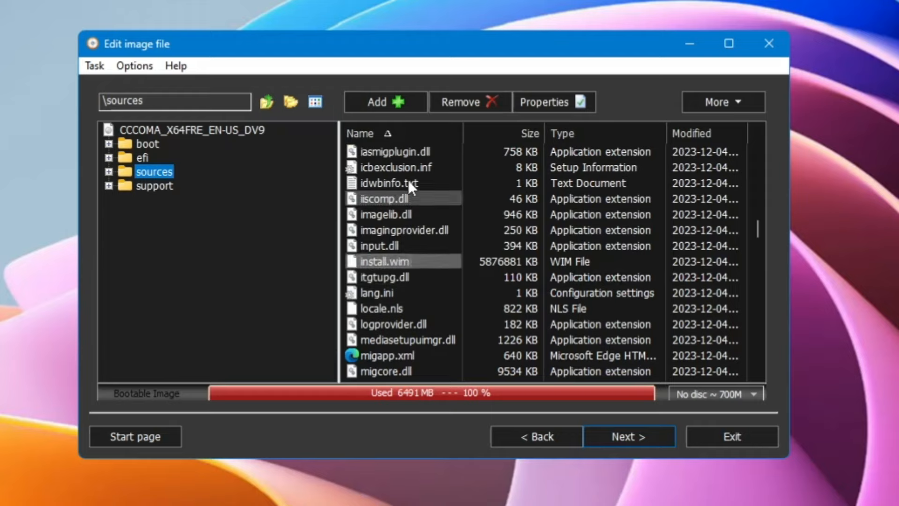
pyautogui.click(470, 99)
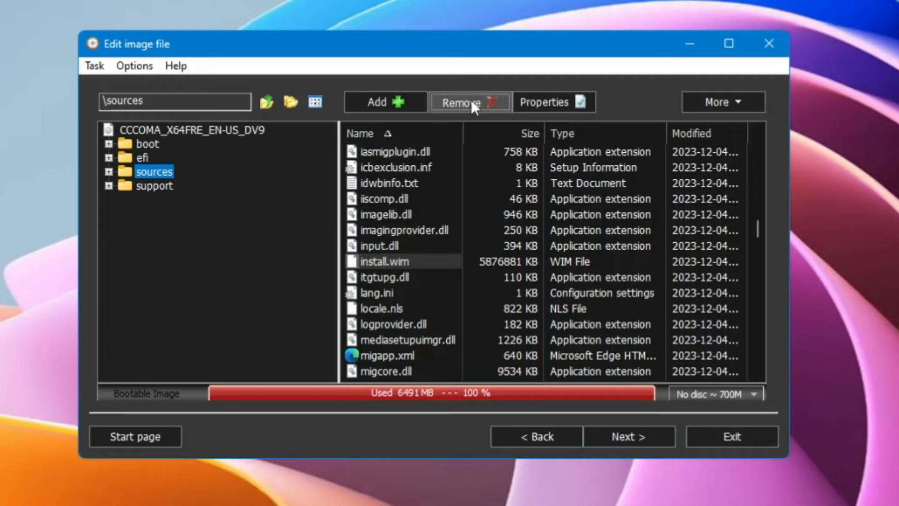
pyautogui.click(461, 288)
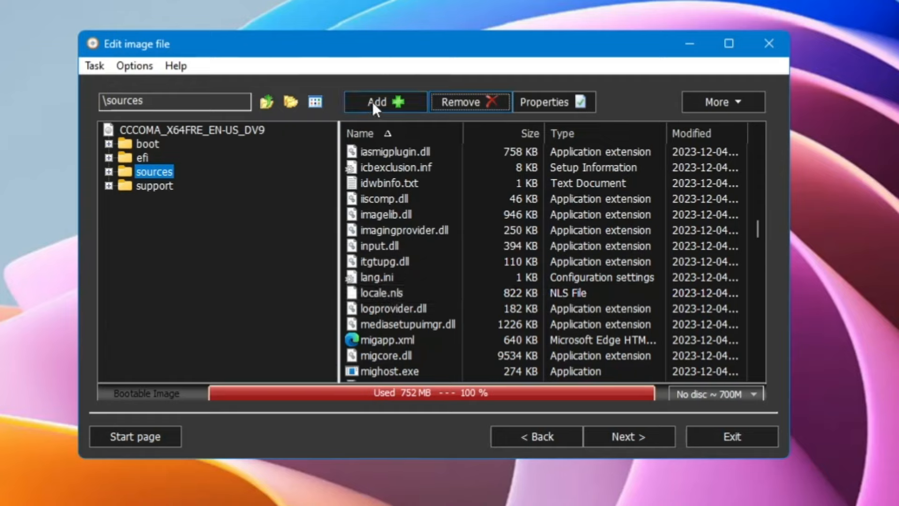
# Add install.wim from Documents into sources, bringing the image to 8246 MB
pyautogui.click(388, 100)
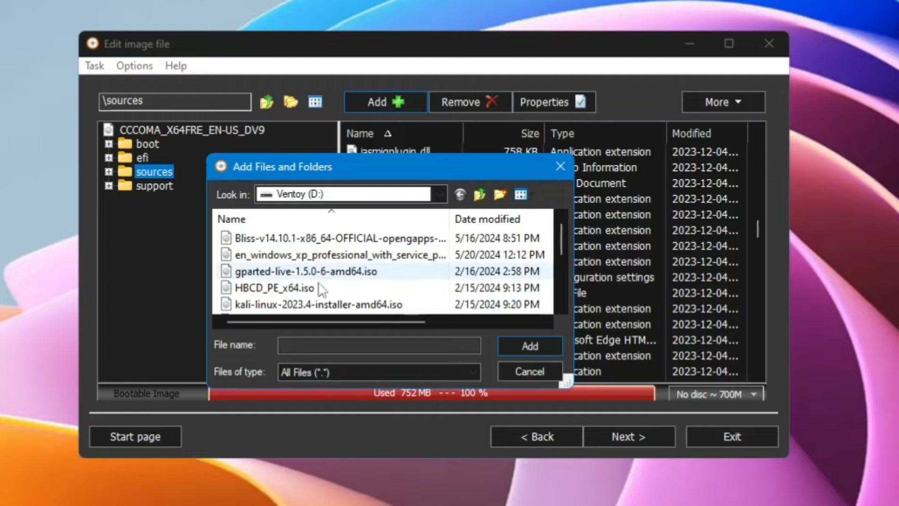
pyautogui.click(440, 195)
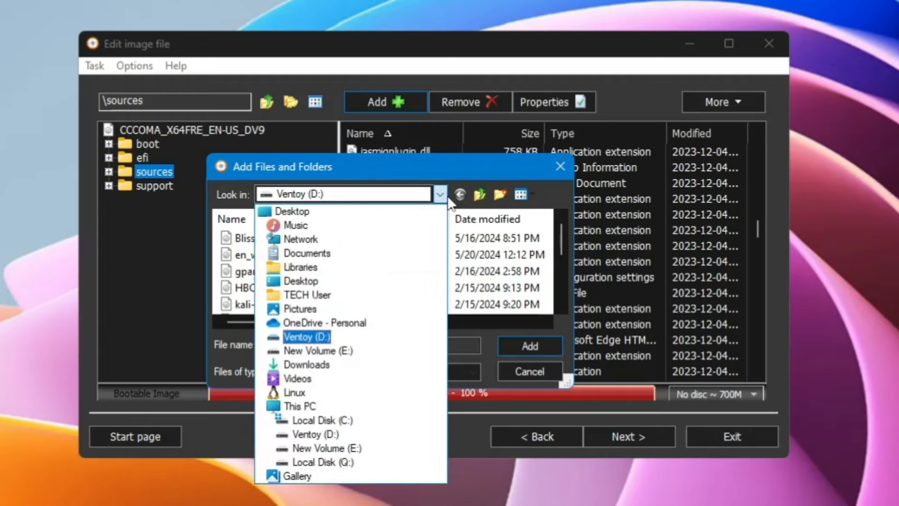
pyautogui.click(331, 257)
pyautogui.scroll(-1, 327, 257)
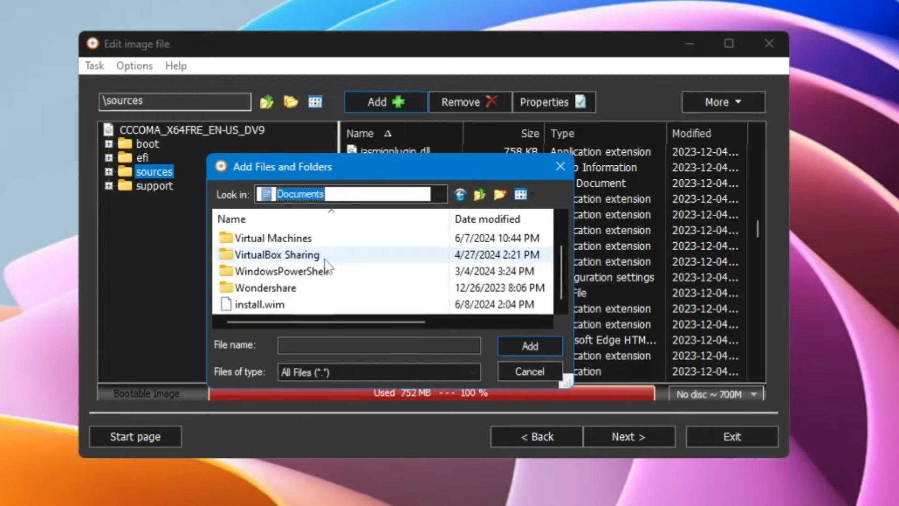
pyautogui.click(257, 305)
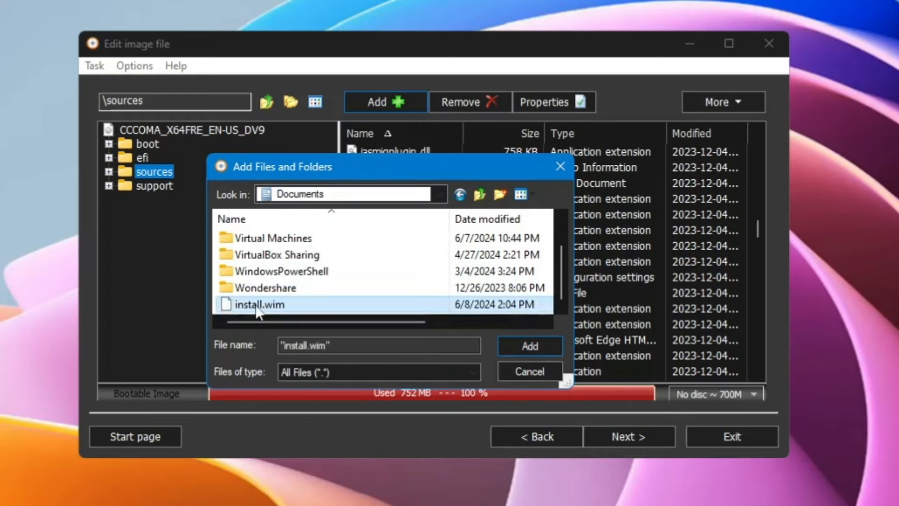
pyautogui.click(516, 347)
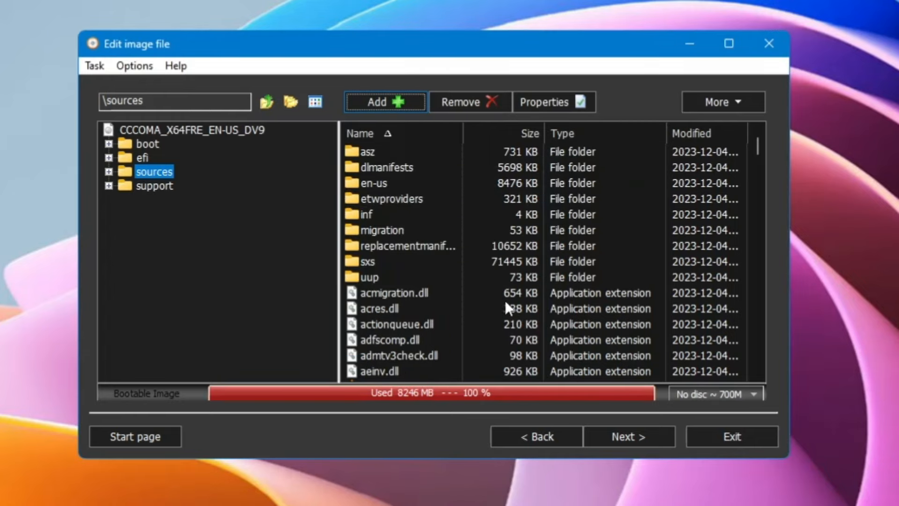
# Name the output D:\Win11_23H2_Custom.iso and build the image to 100% completion
pyautogui.click(630, 436)
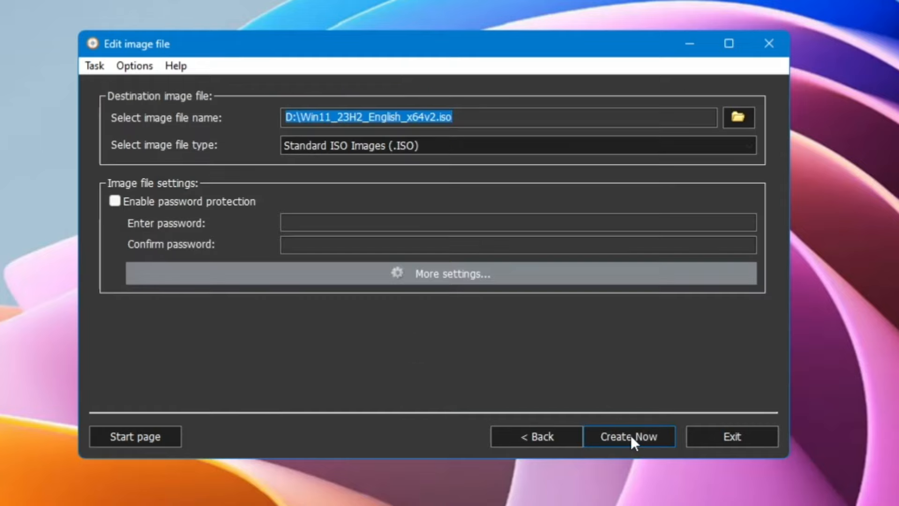
pyautogui.click(460, 121)
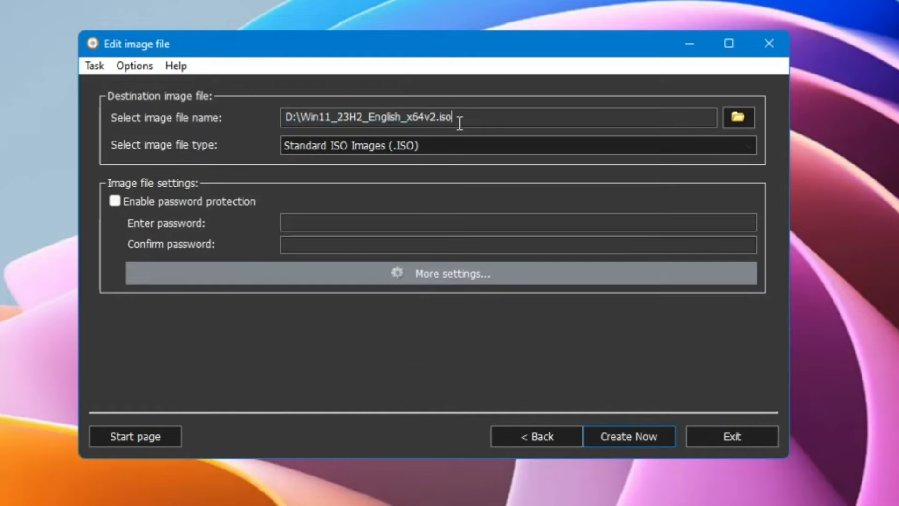
pyautogui.press('Left')
pyautogui.press('Left')
pyautogui.press('Left')
pyautogui.press('Left')
pyautogui.press('BackSpace')
pyautogui.press('BackSpace')
pyautogui.press('BackSpace')
pyautogui.press('BackSpace')
pyautogui.press('BackSpace')
pyautogui.press('BackSpace')
pyautogui.press('BackSpace')
pyautogui.press('BackSpace')
pyautogui.press('BackSpace')
pyautogui.press('BackSpace')
pyautogui.press('BackSpace')
pyautogui.press('BackSpace')
pyautogui.press('BackSpace')
pyautogui.write('Custom')
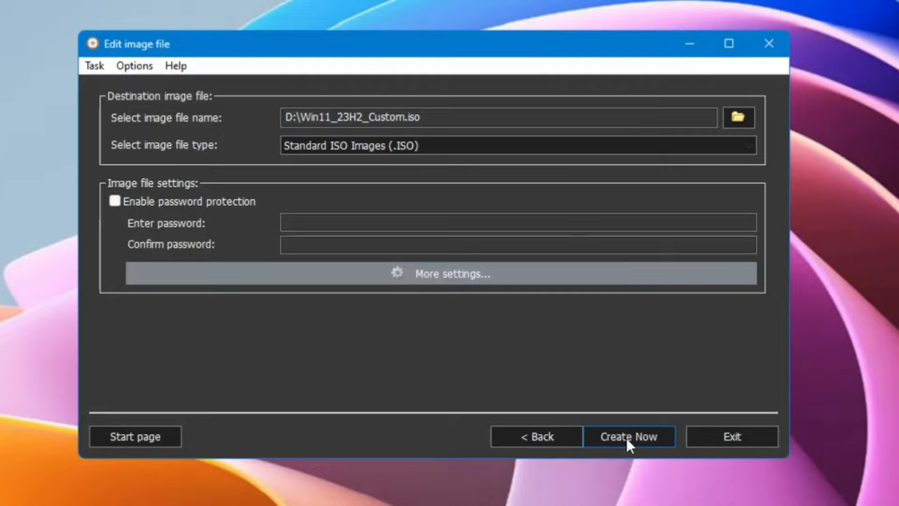
pyautogui.click(626, 437)
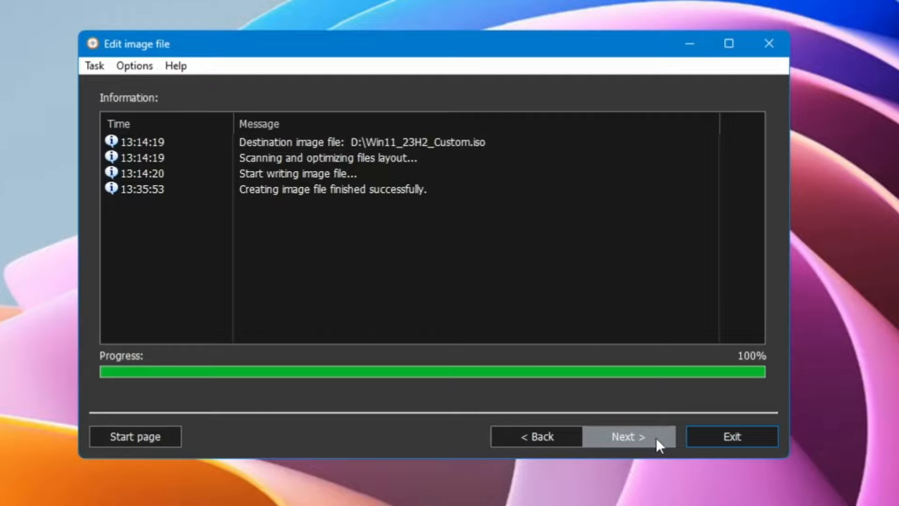
# Exit AnyBurn and open Ventoy (D:) to locate Win11_23H2_Custom.iso
pyautogui.click(734, 438)
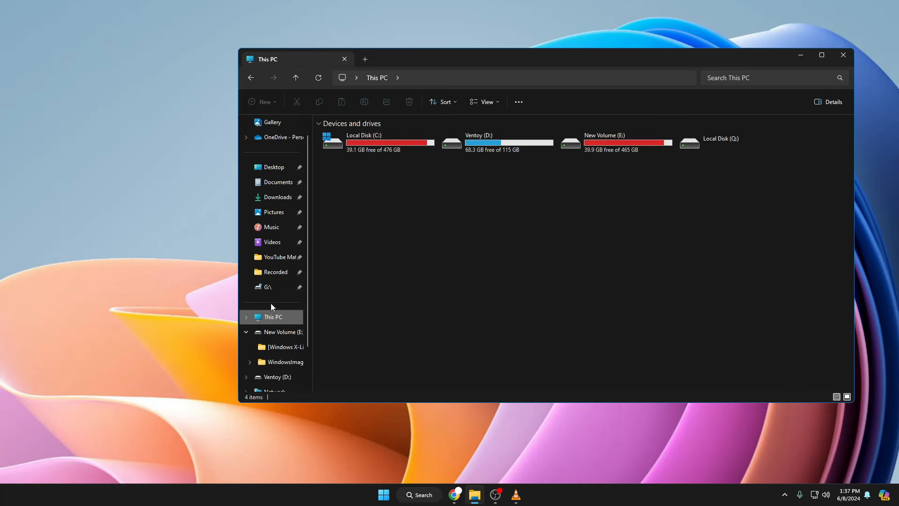
pyautogui.doubleClick(502, 150)
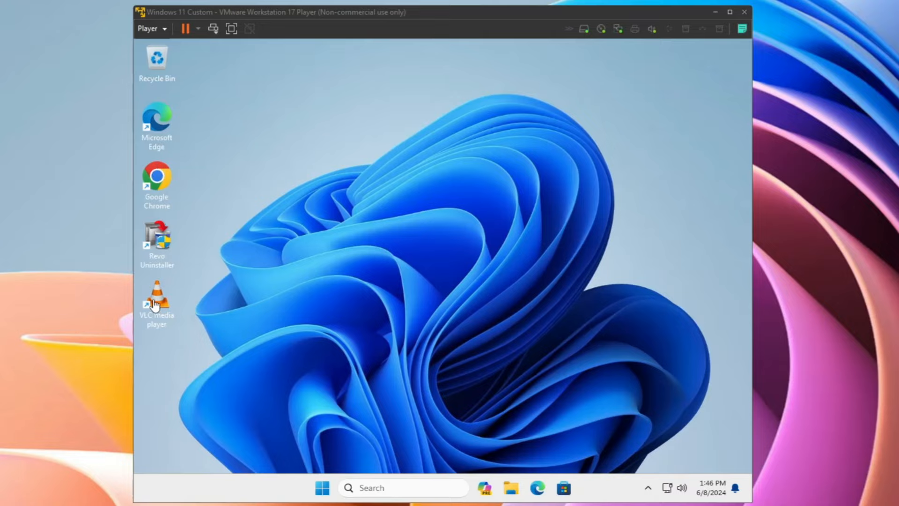
pyautogui.click(329, 487)
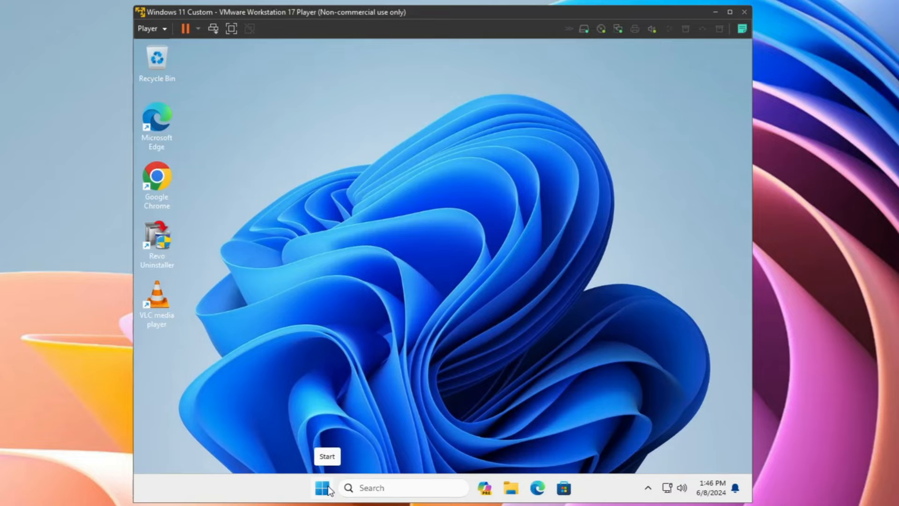
pyautogui.click(329, 489)
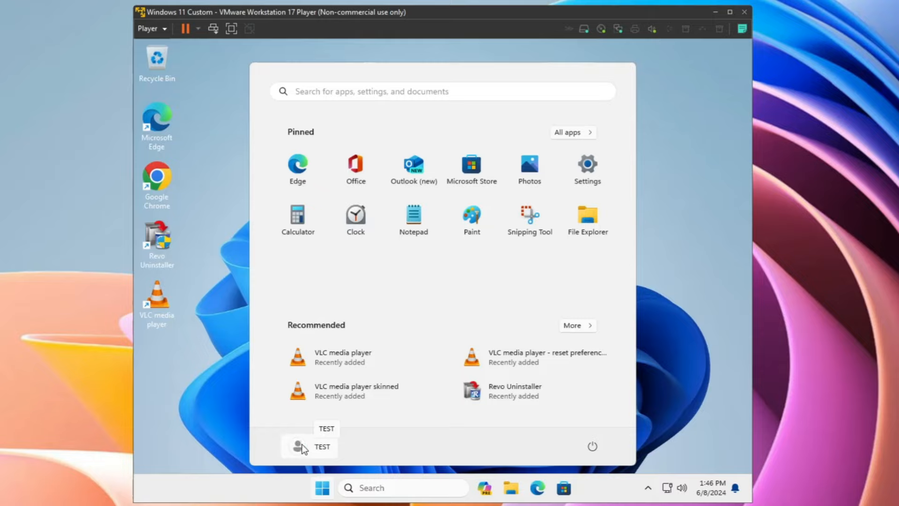
pyautogui.click(231, 294)
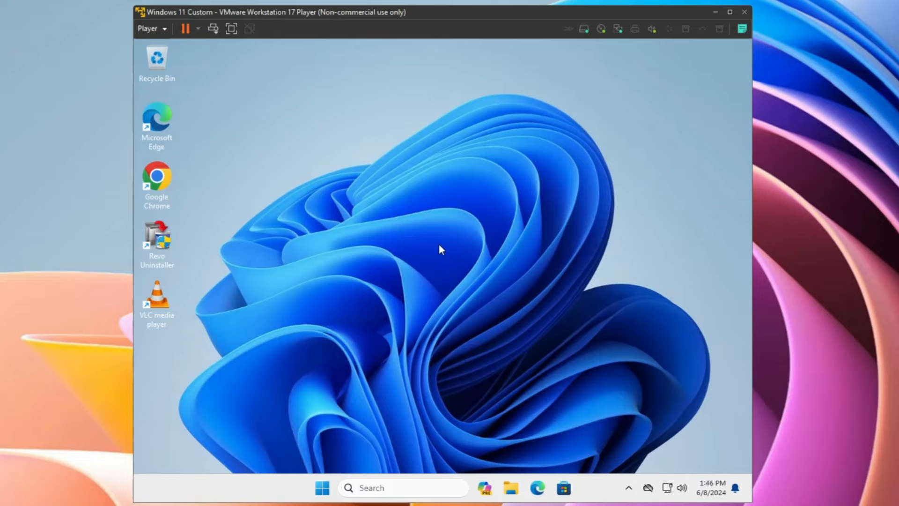
pyautogui.rightClick(316, 145)
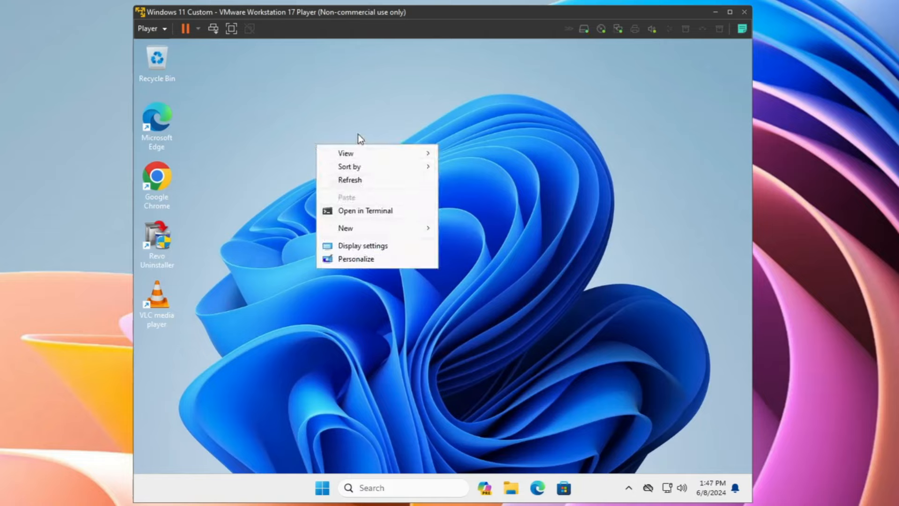
pyautogui.click(156, 123)
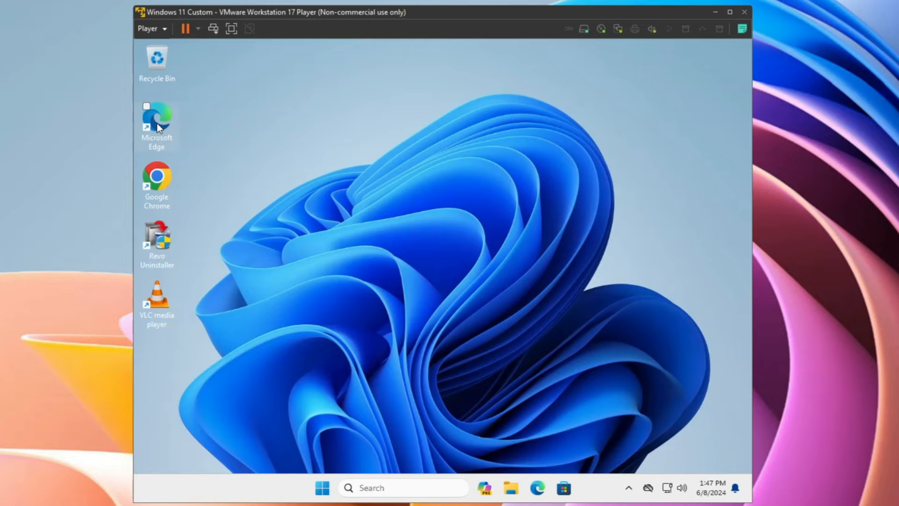
pyautogui.rightClick(157, 124)
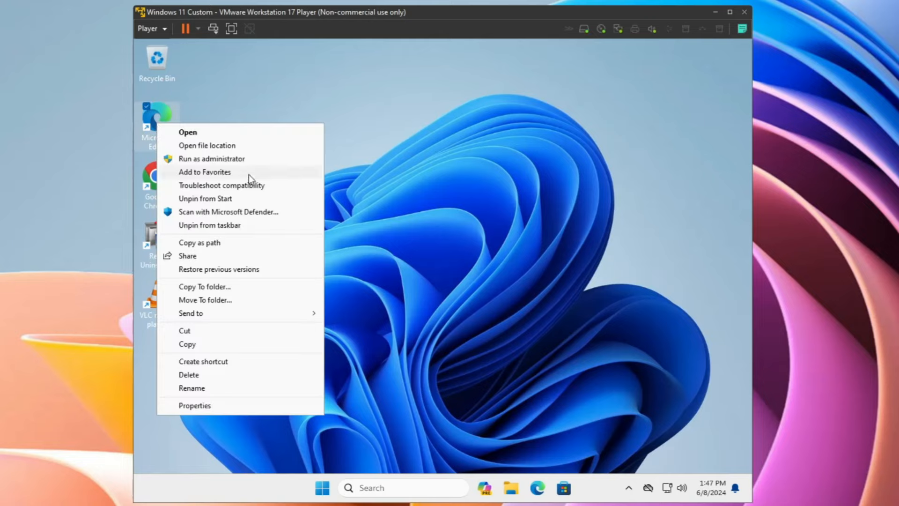
pyautogui.click(447, 156)
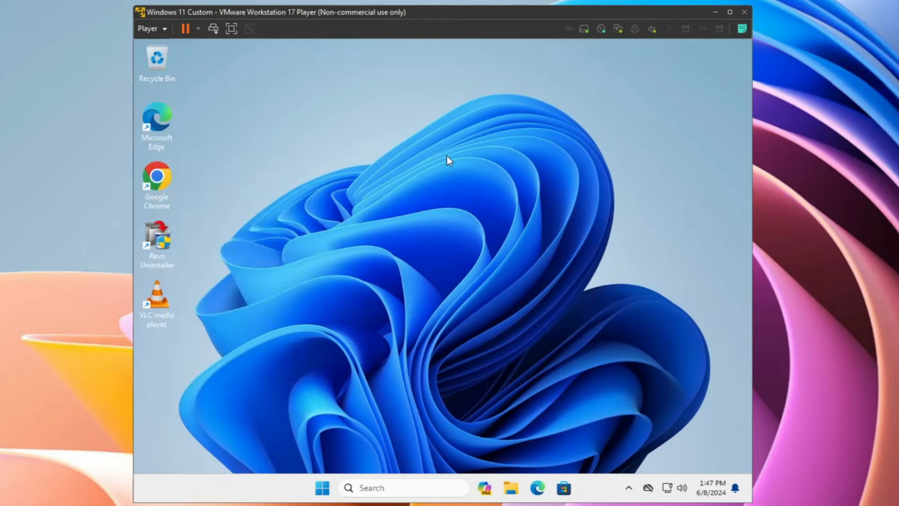
pyautogui.click(322, 487)
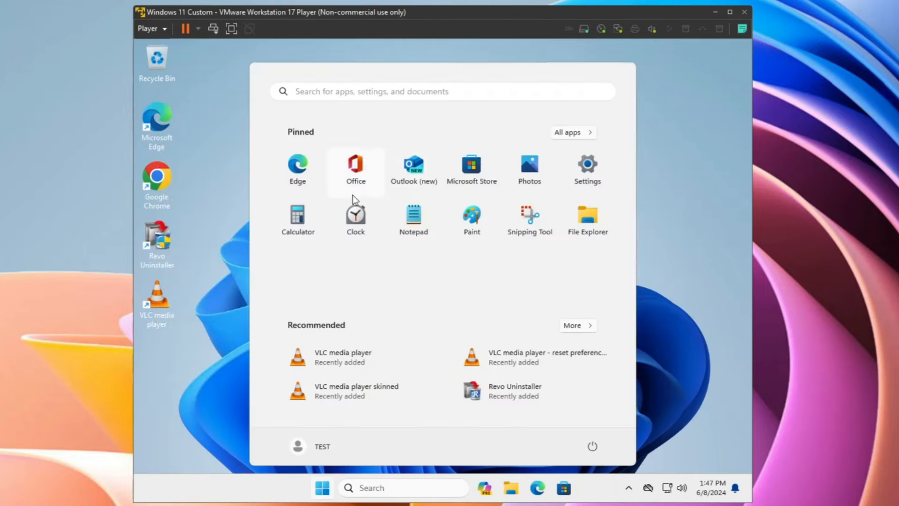
pyautogui.click(587, 135)
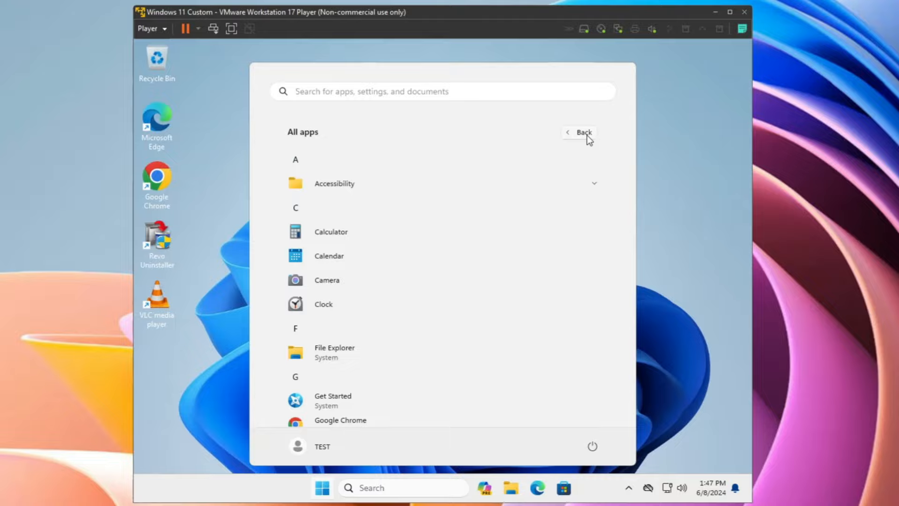
pyautogui.scroll(-6, 356, 277)
pyautogui.scroll(-3, 342, 305)
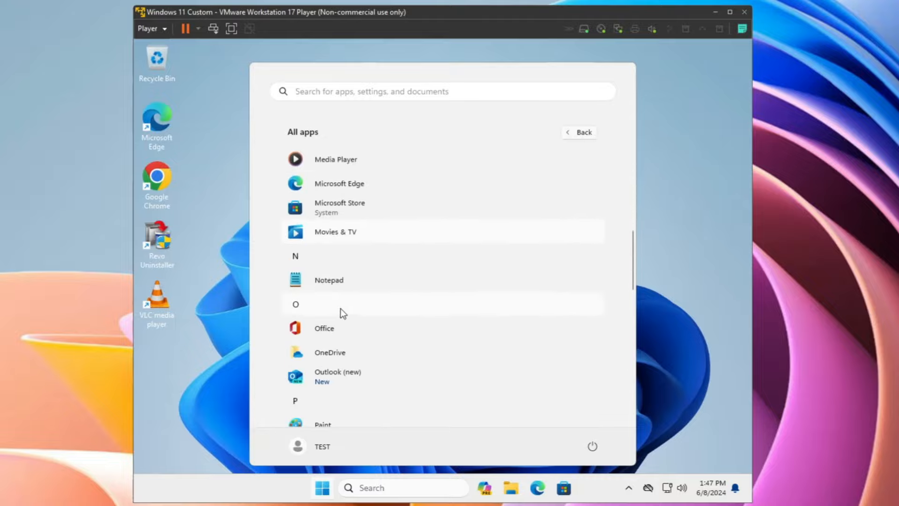
pyautogui.scroll(-3, 371, 353)
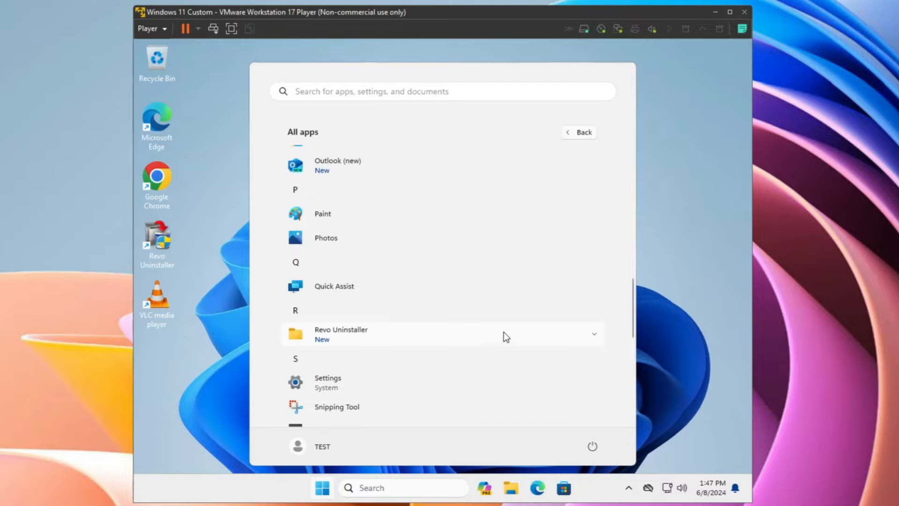
pyautogui.hotkey('ctrl', 'shift', 'Escape')
pyautogui.click(669, 83)
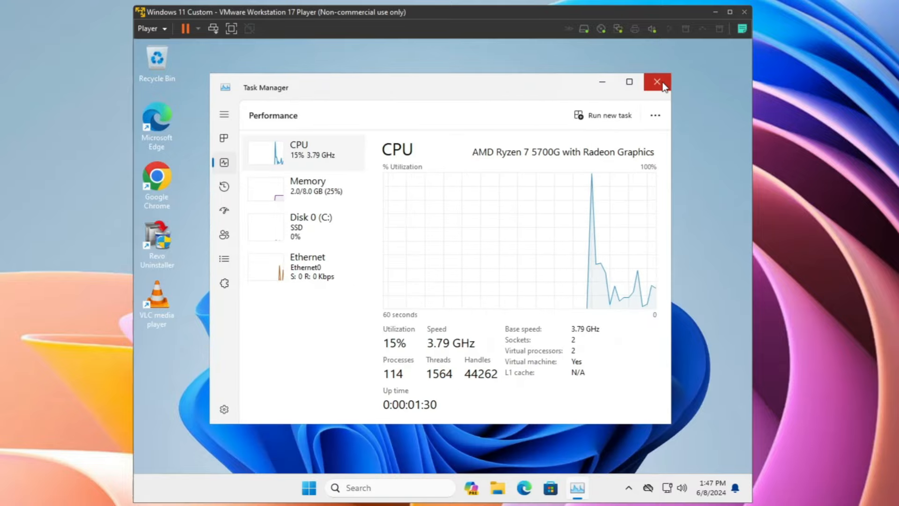